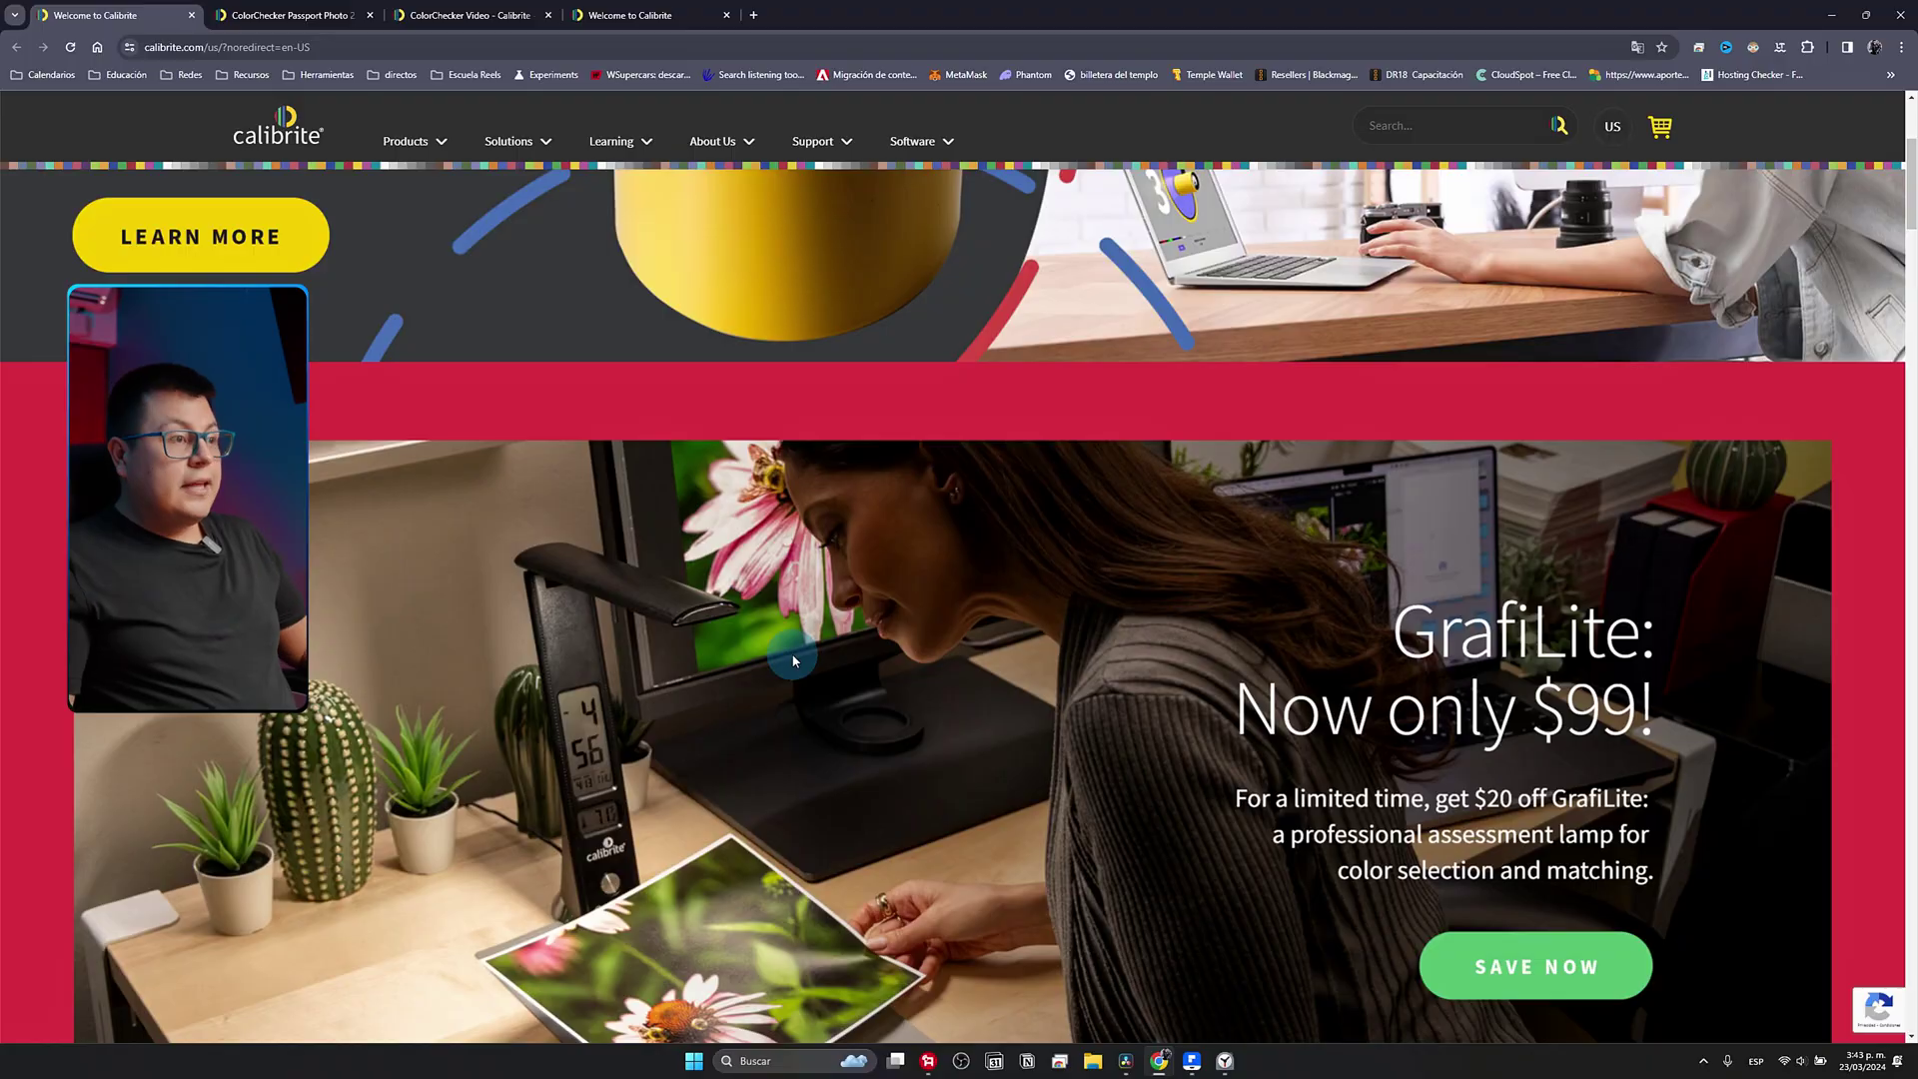
- Go from the Passport Photo 2 page to the ColorChecker Video page and show the chart thumbnail
left_click(262, 10)
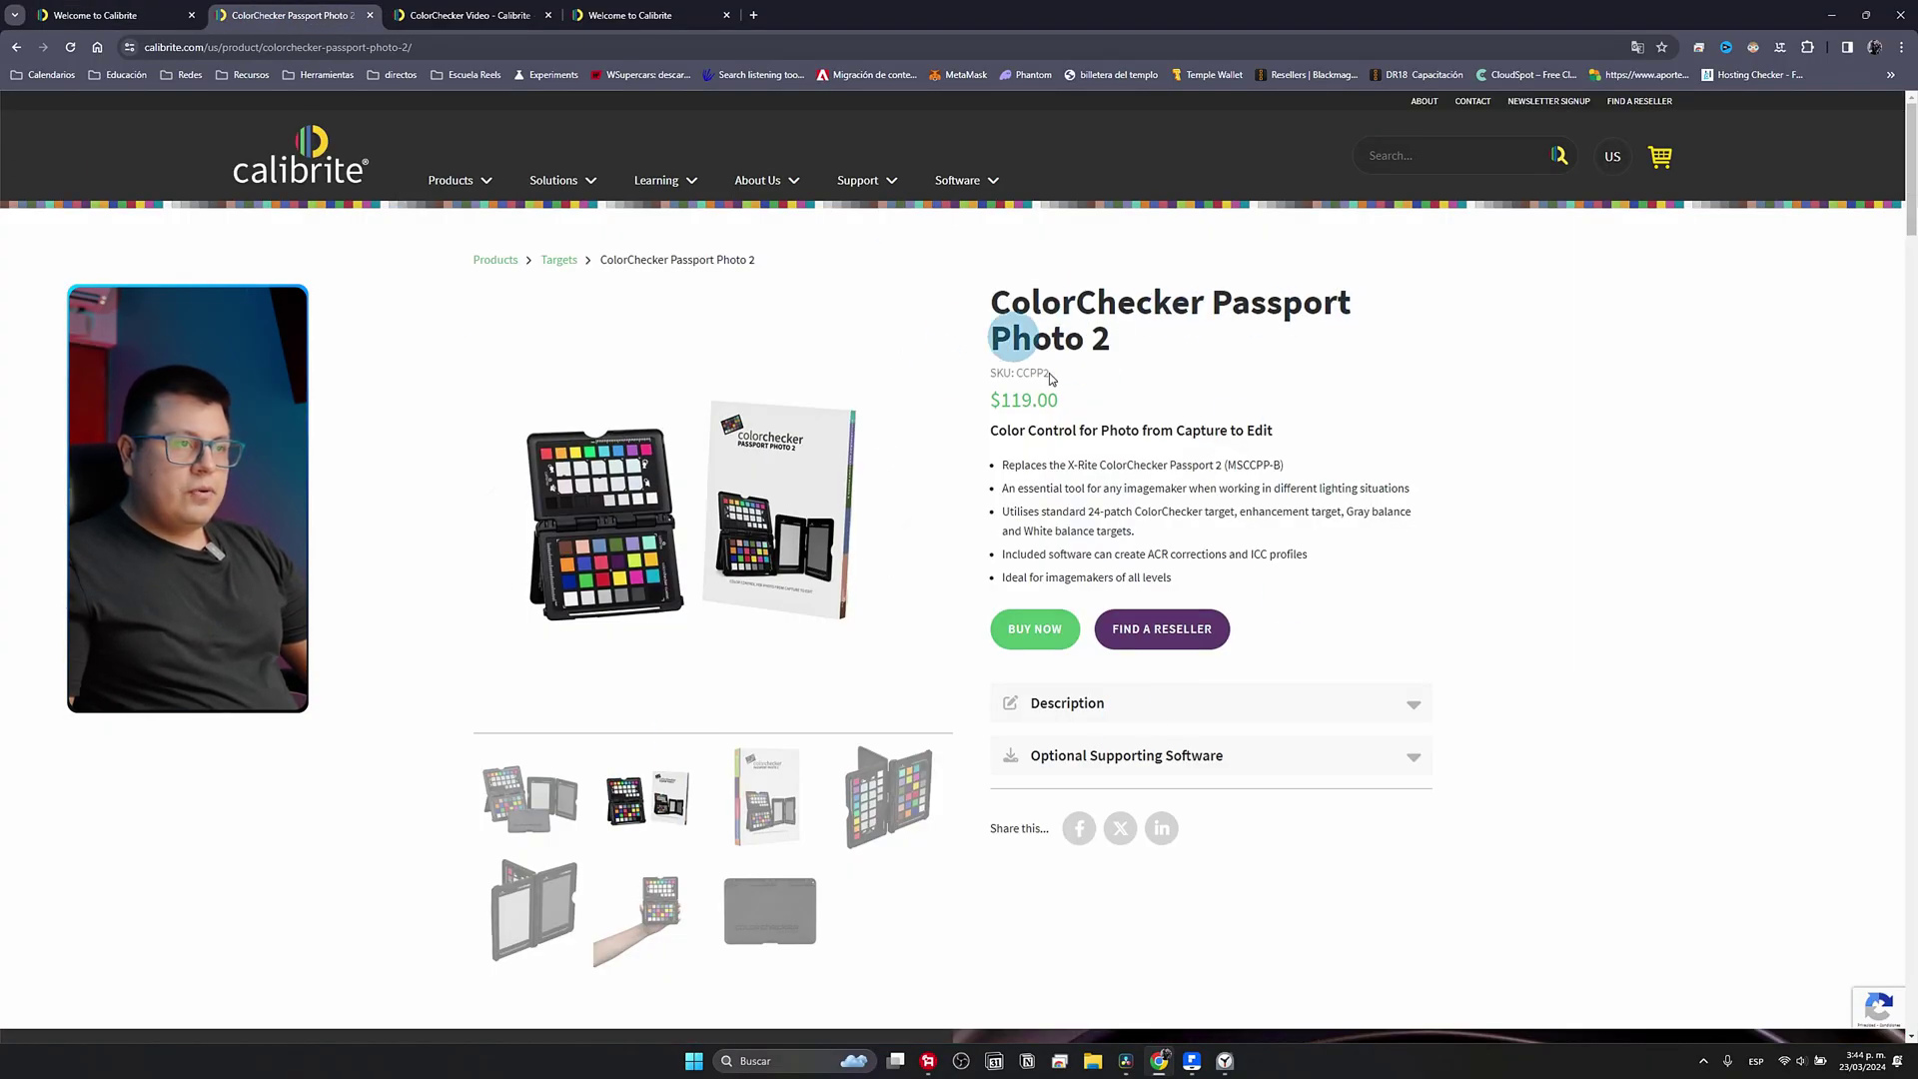
left_click(434, 8)
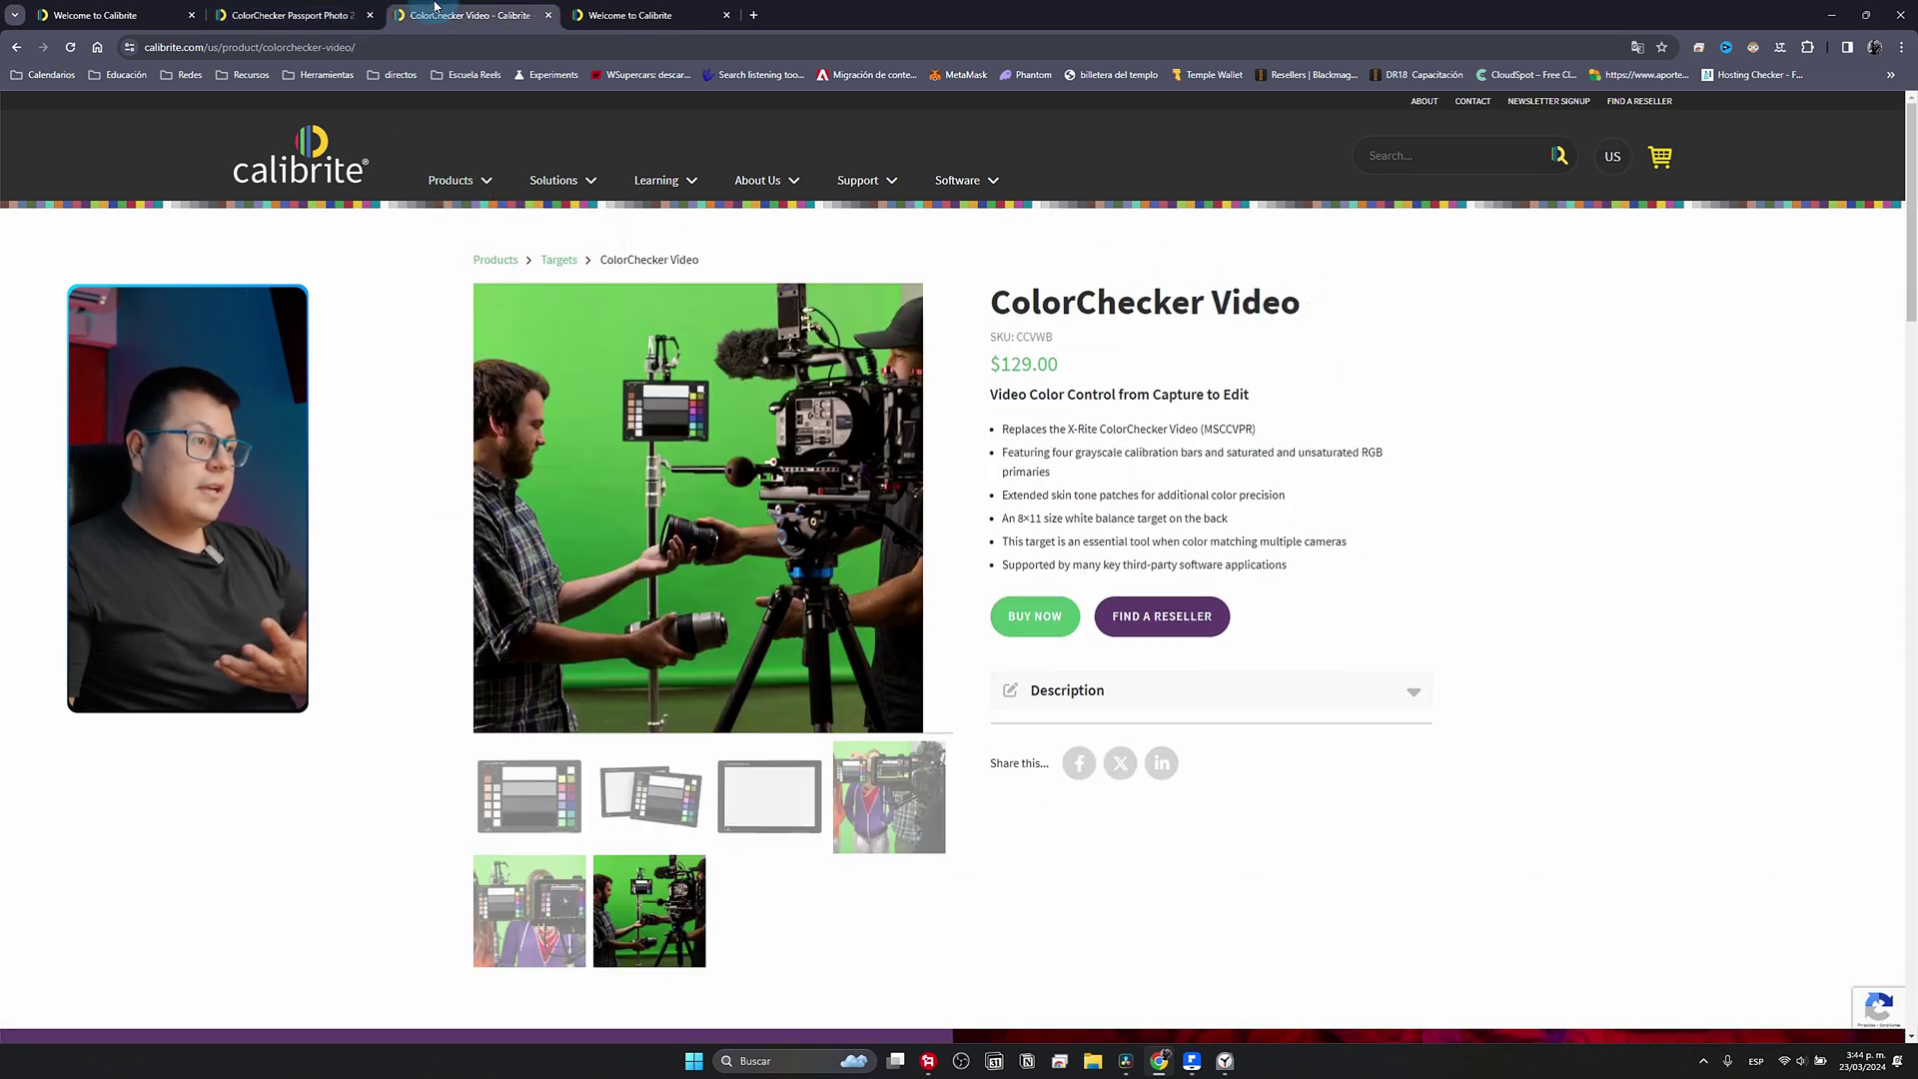
left_click(562, 795)
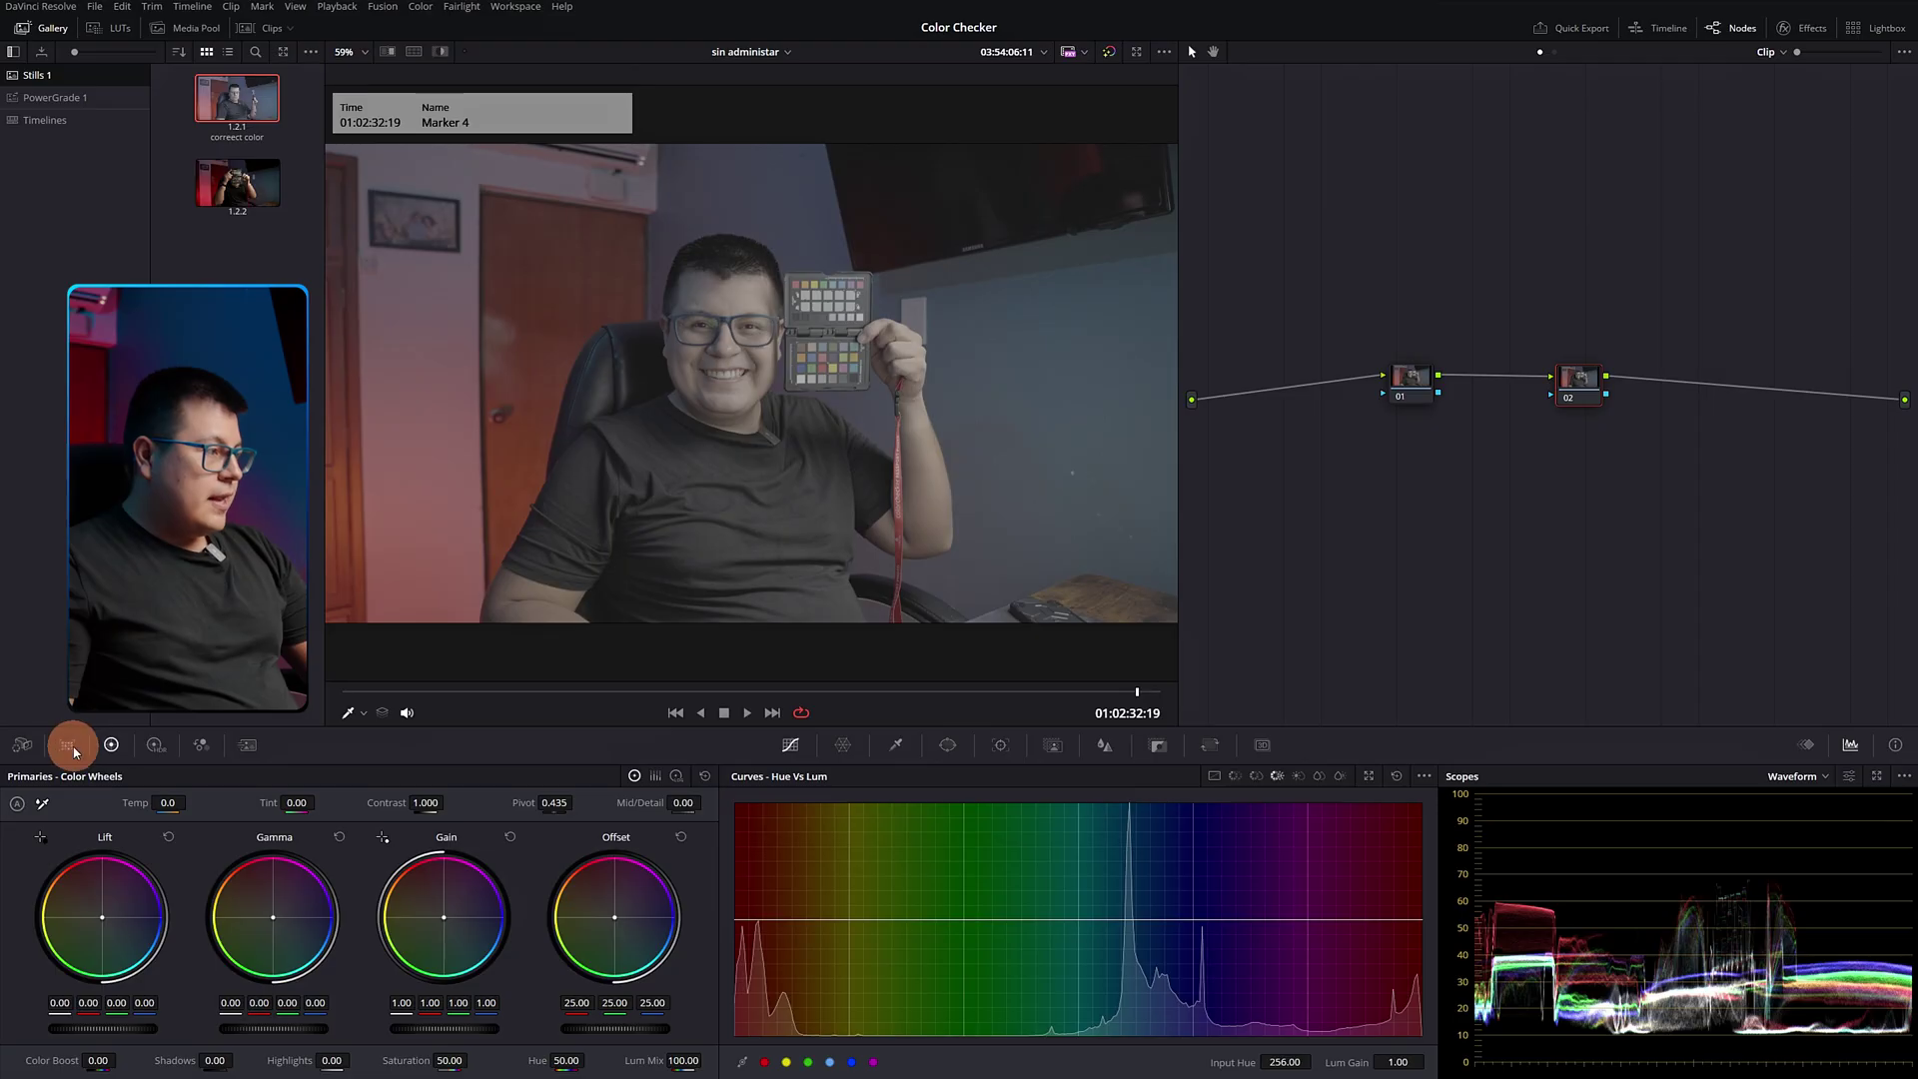
- Bring up the Color Match palette and list its supported chart types, such as X-Rite ColorChecker Classic - Legacy
left_click(68, 745)
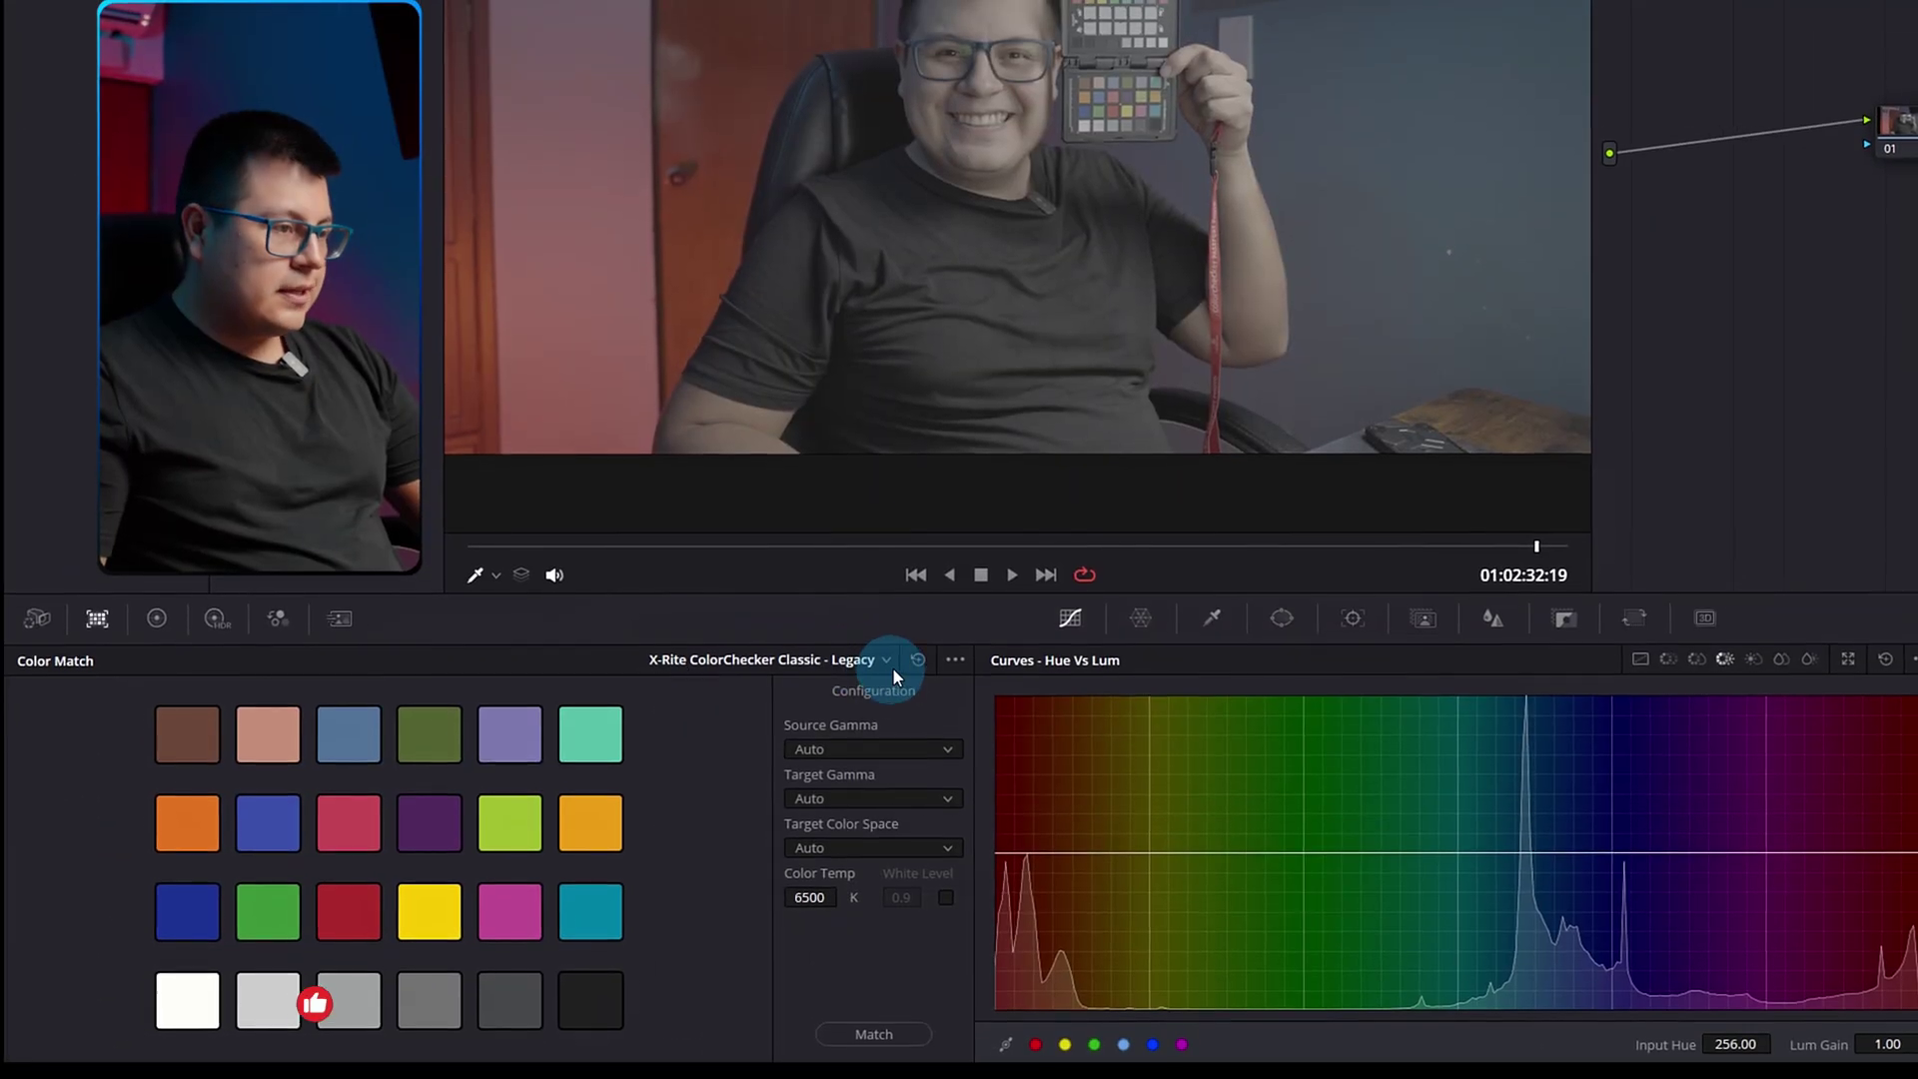
left_click(647, 777)
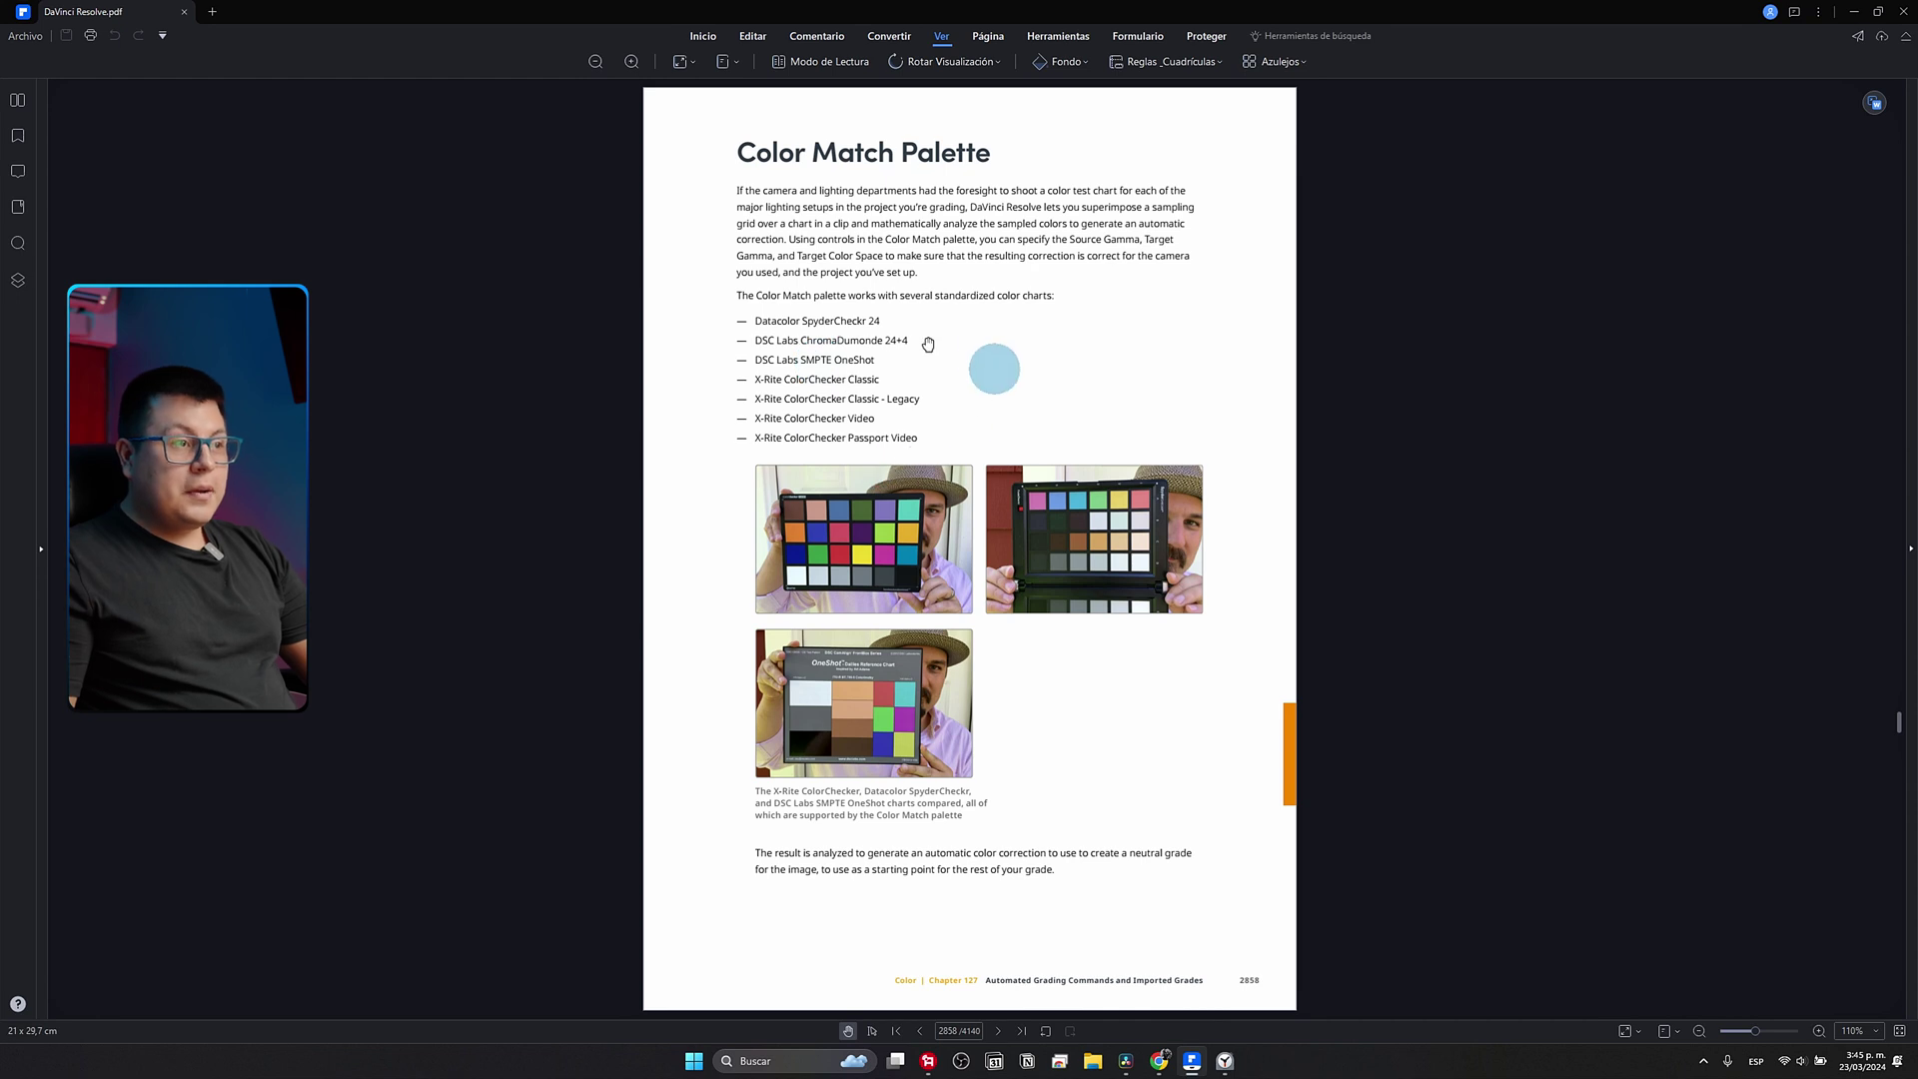
- Move to the Tips for Properly Shooting a Color Chart page and zoom to 300% on the poorly lit chart
scroll(1019, 653, "down", 3)
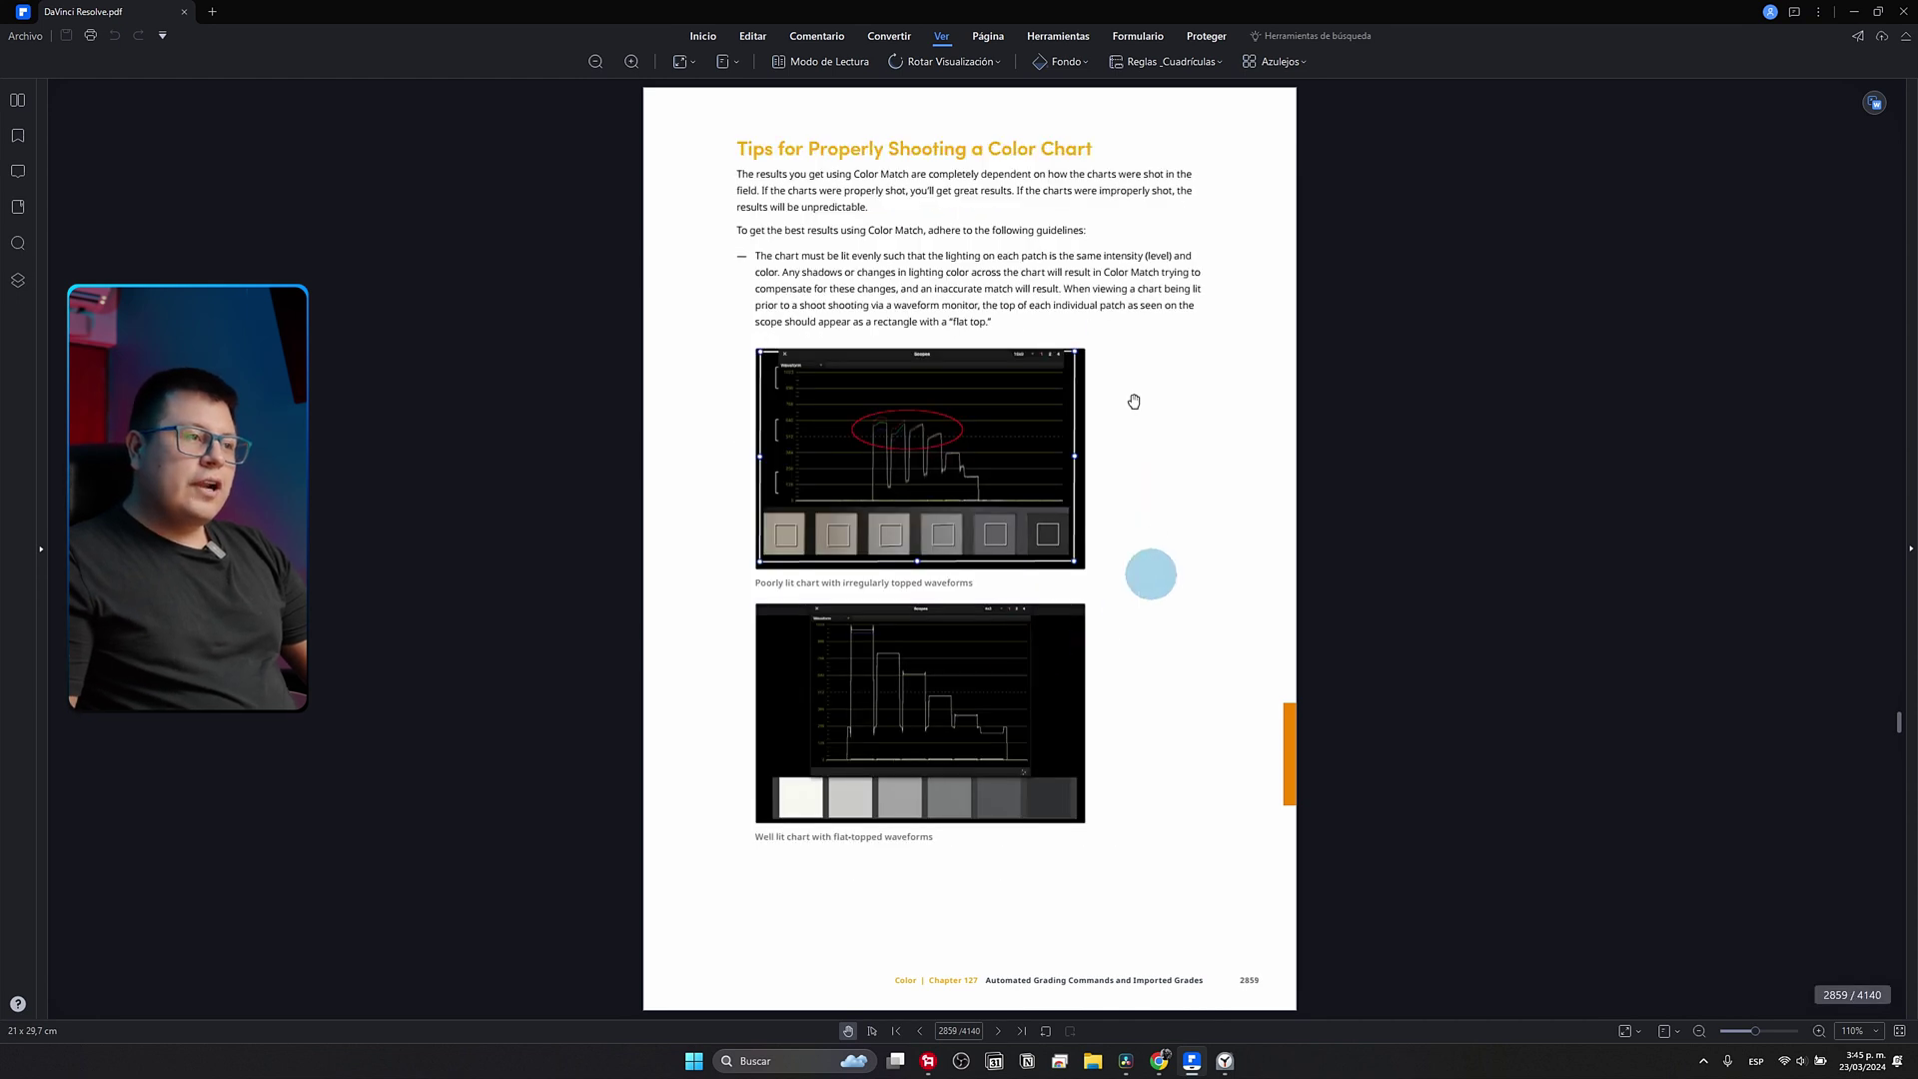
left_click(1046, 825)
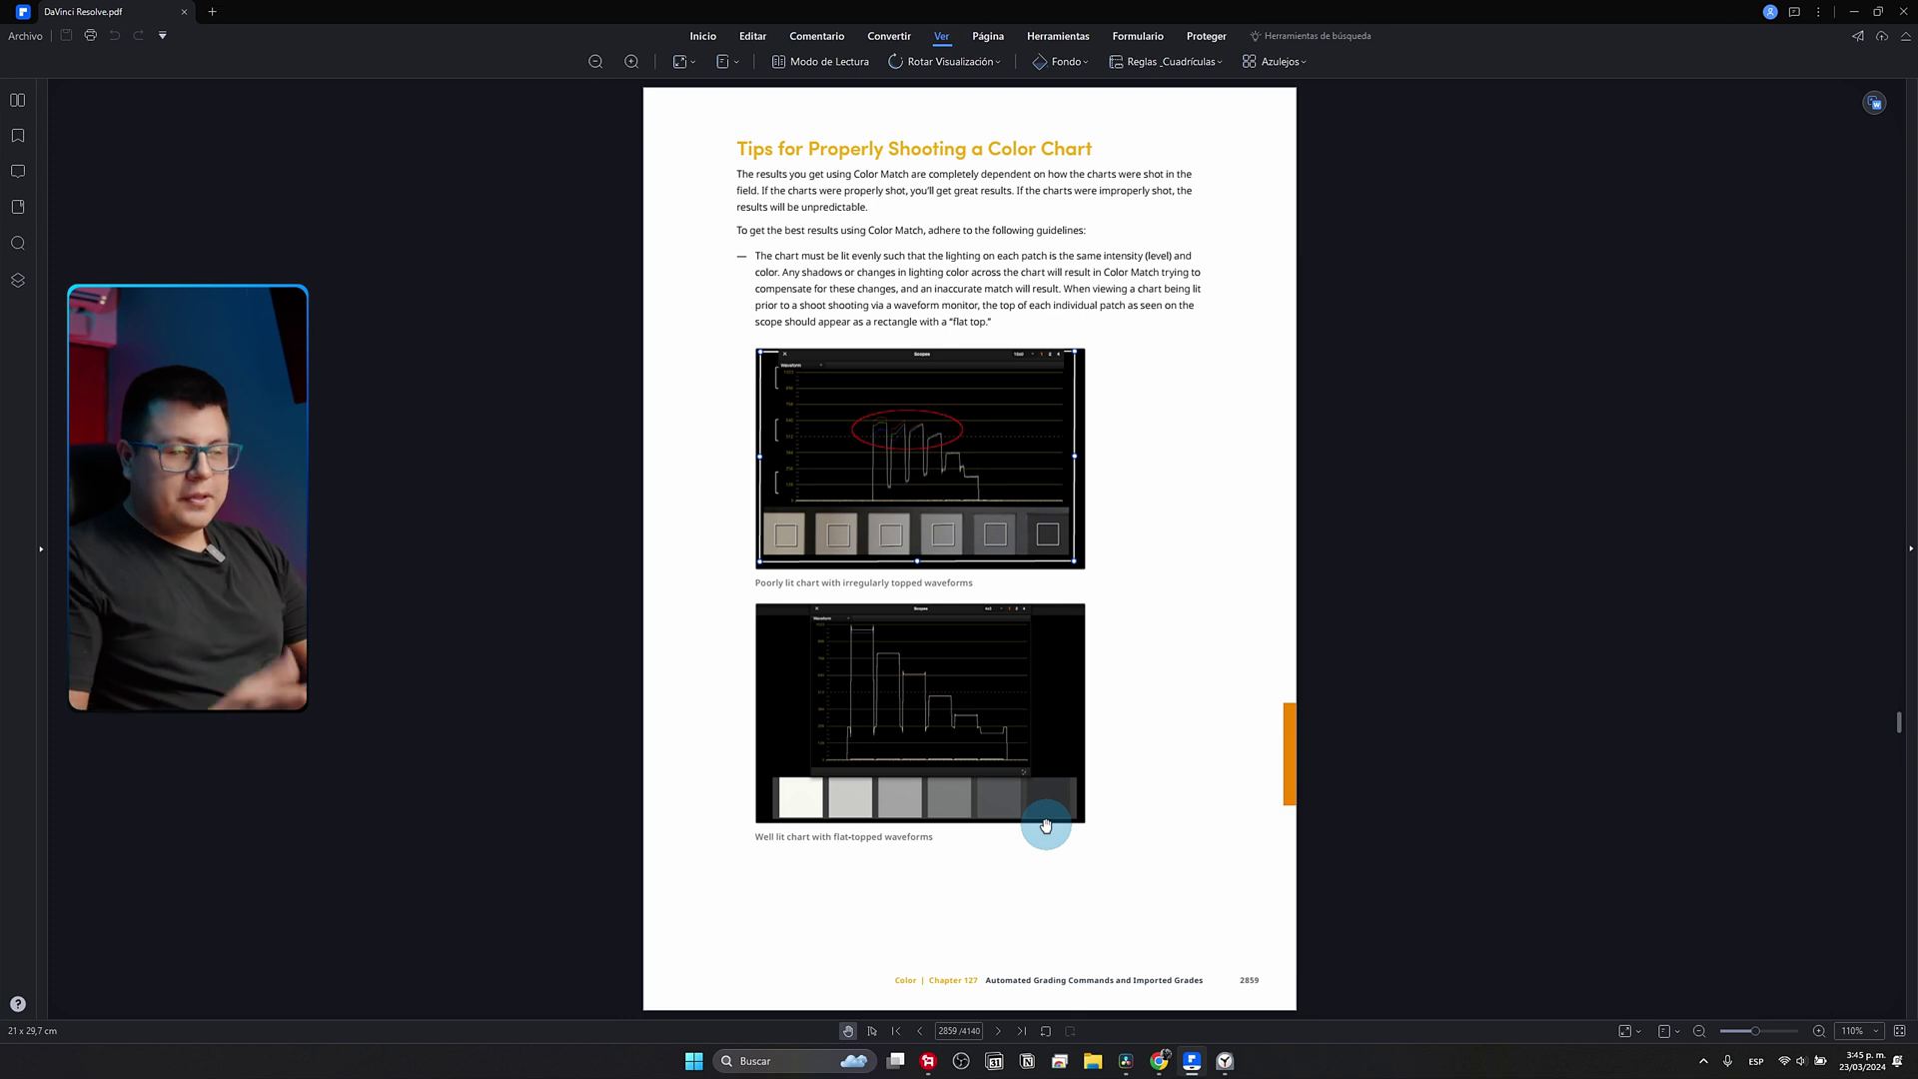
left_click(934, 582)
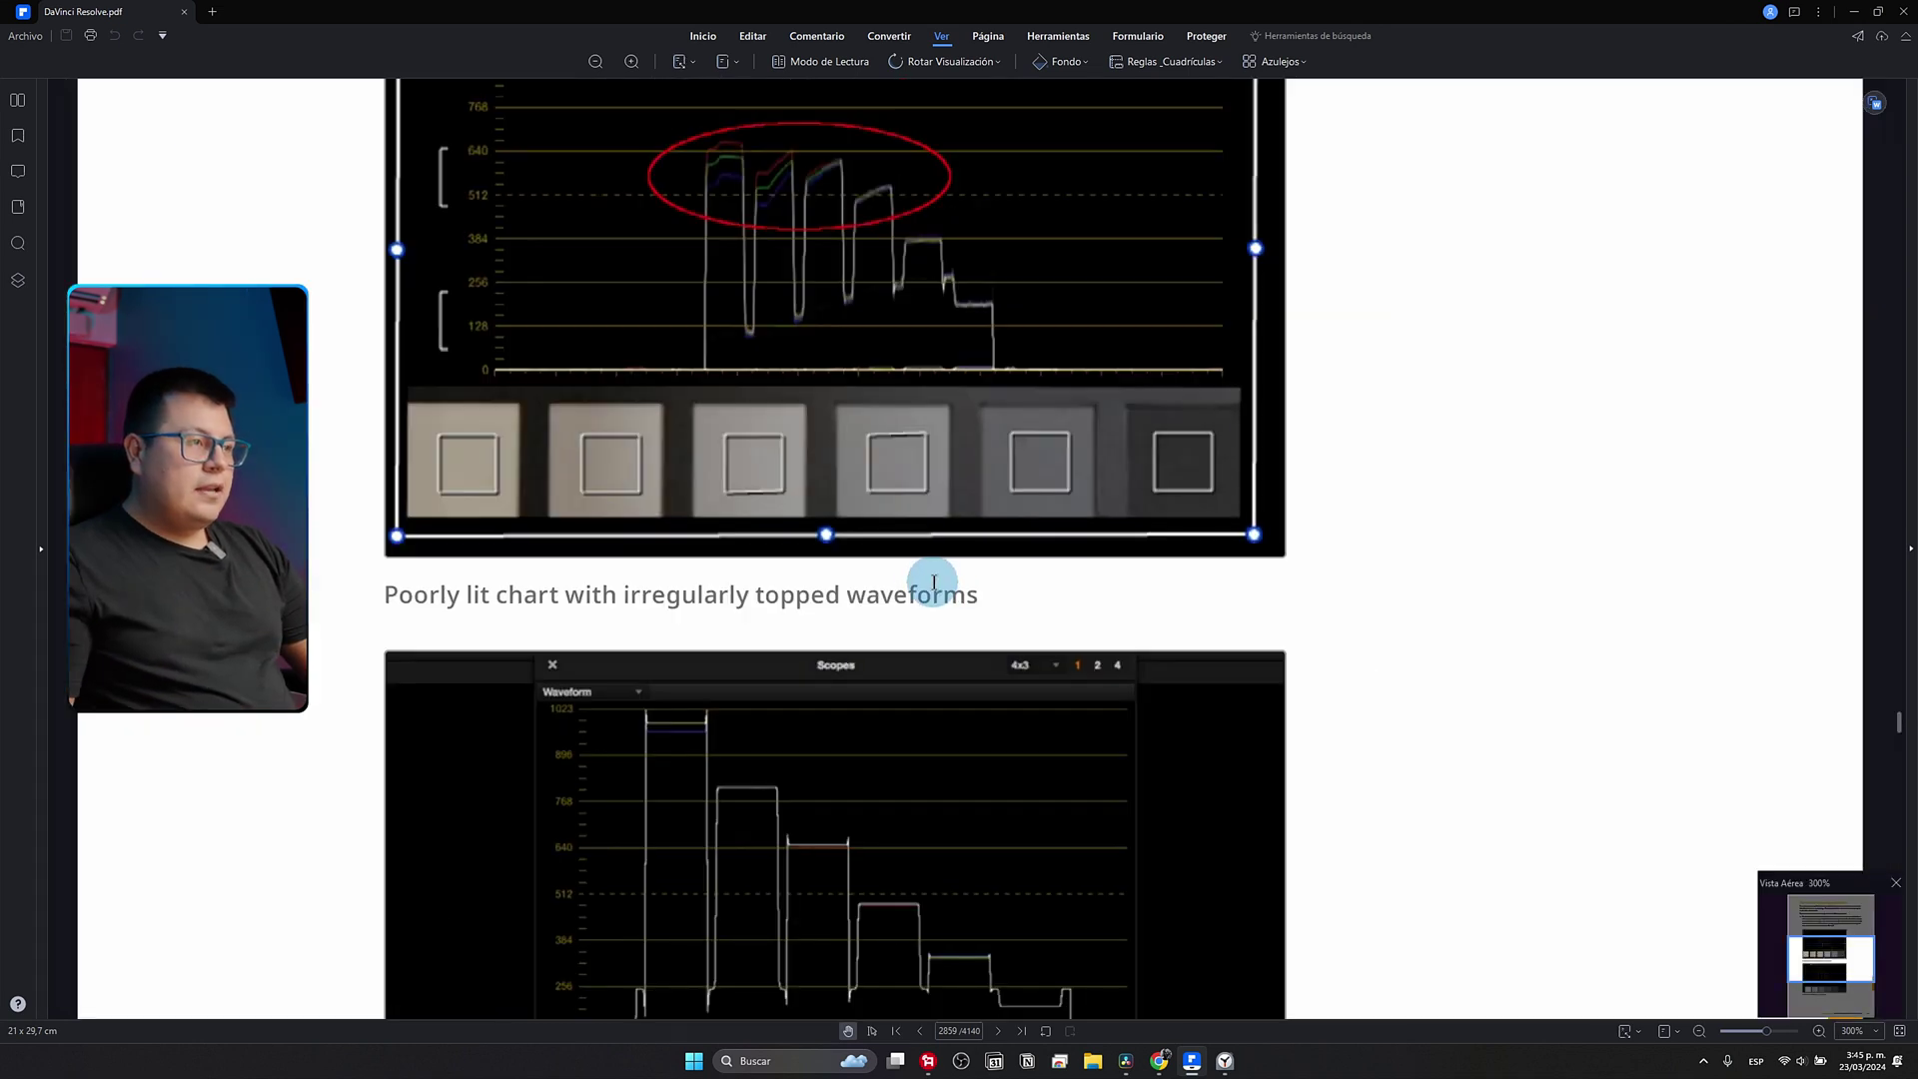
scroll(929, 585, "up", 3)
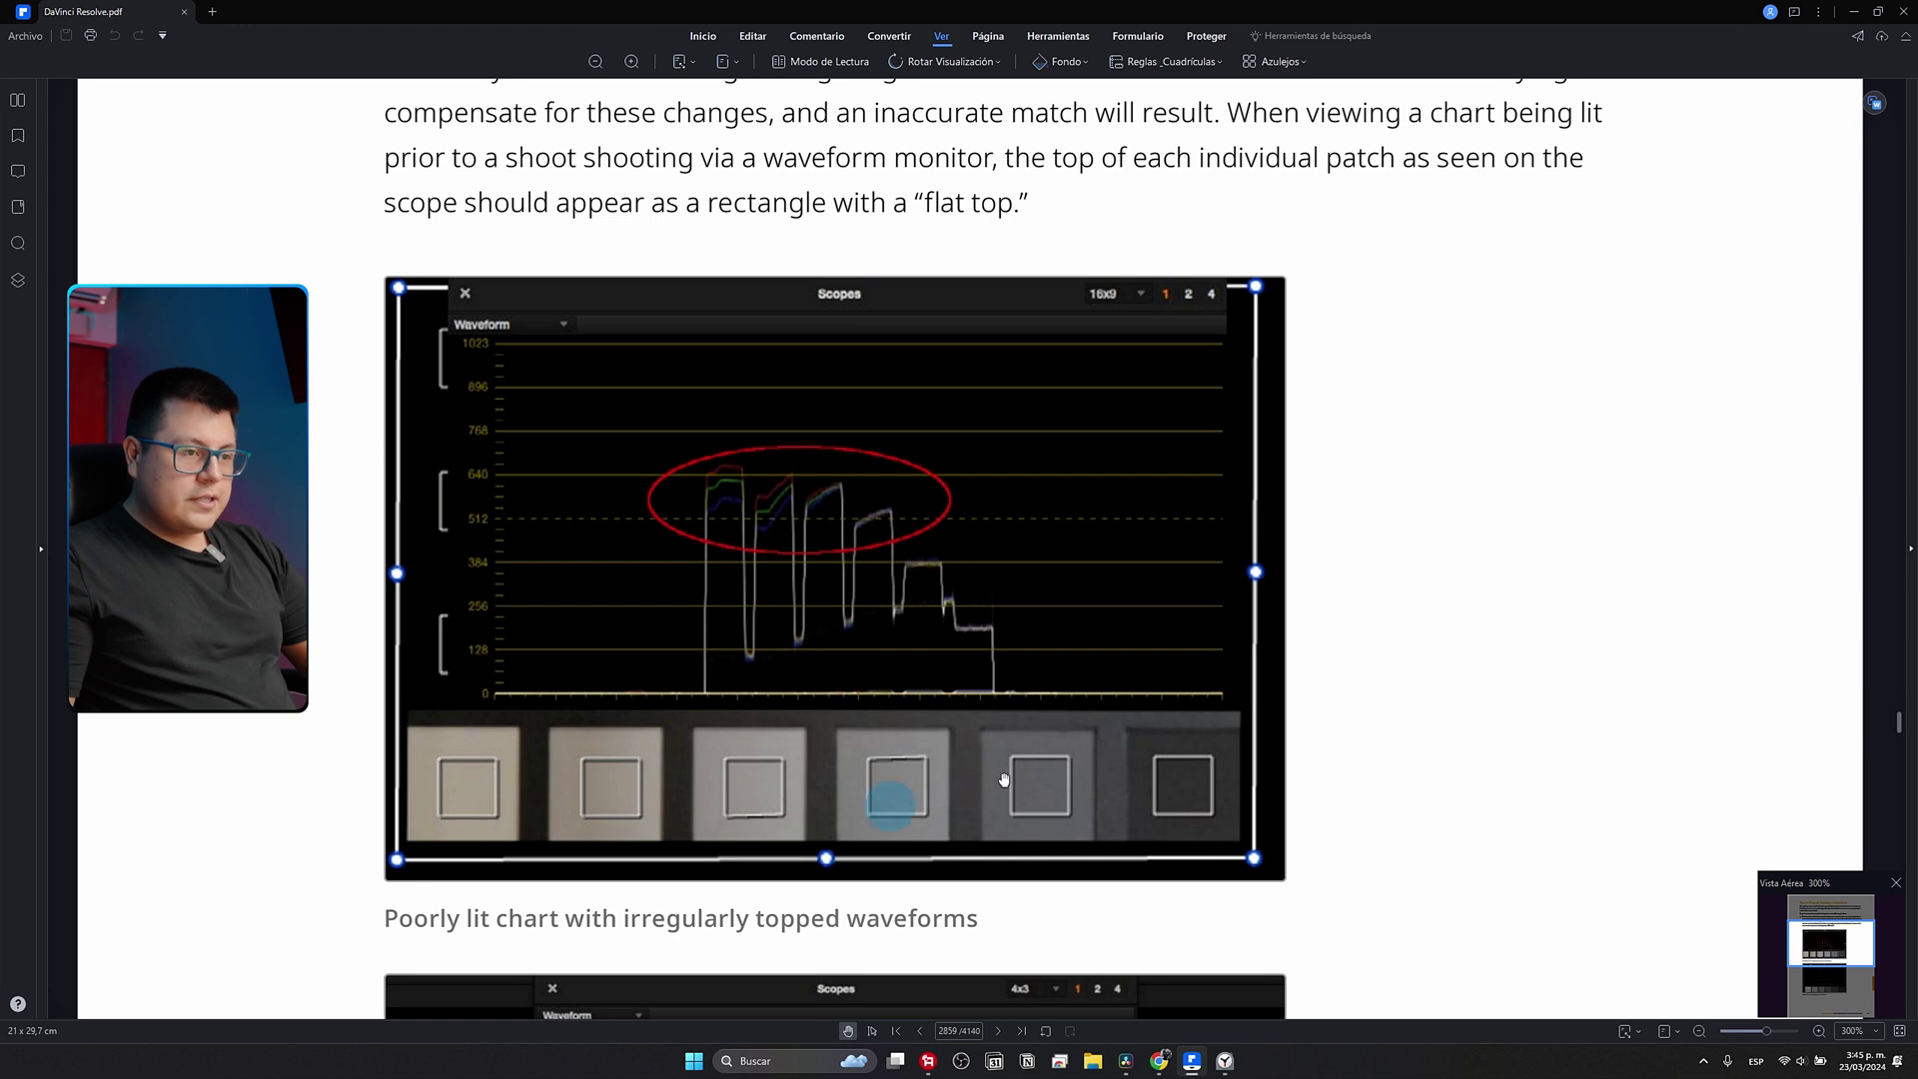
scroll(1004, 780, "down", 5)
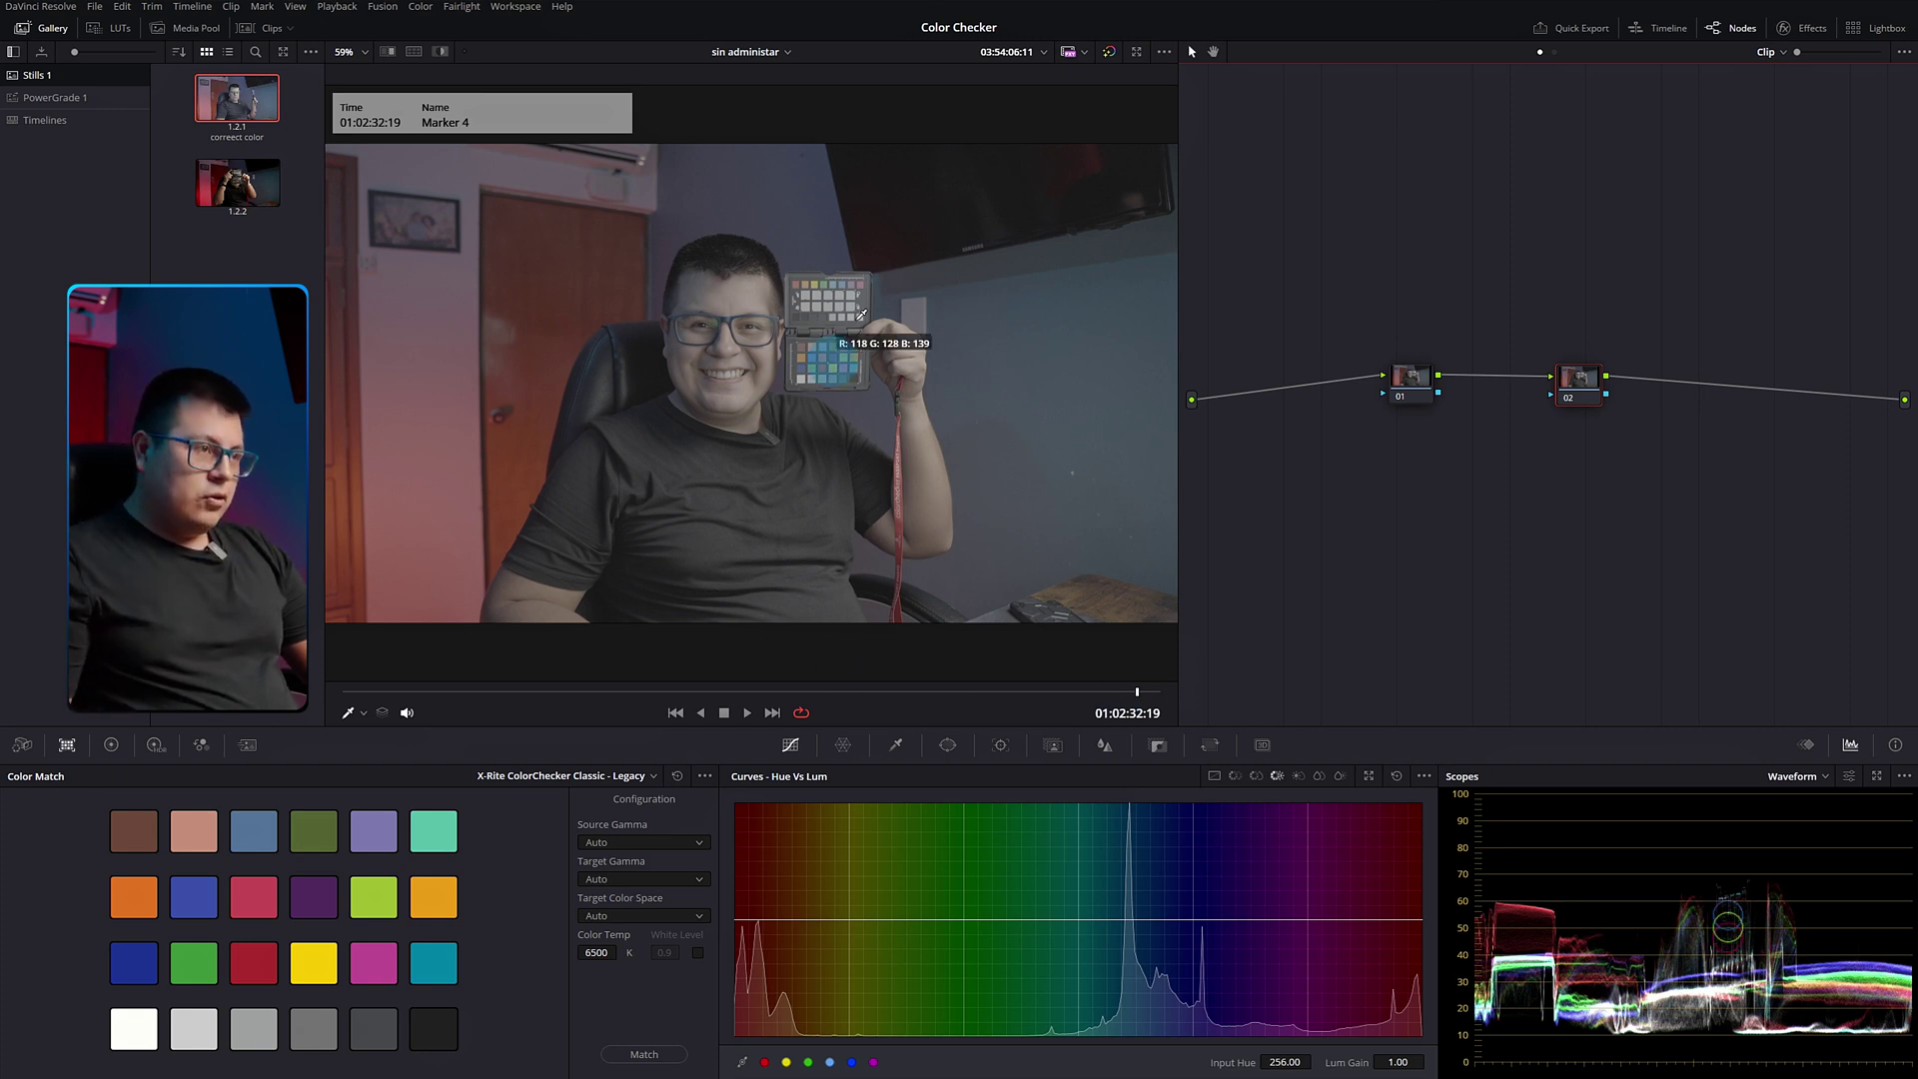
- Jump the playhead to the buen uso marker at 01:00:57:09, then return to the PDF manual
left_click(952, 703)
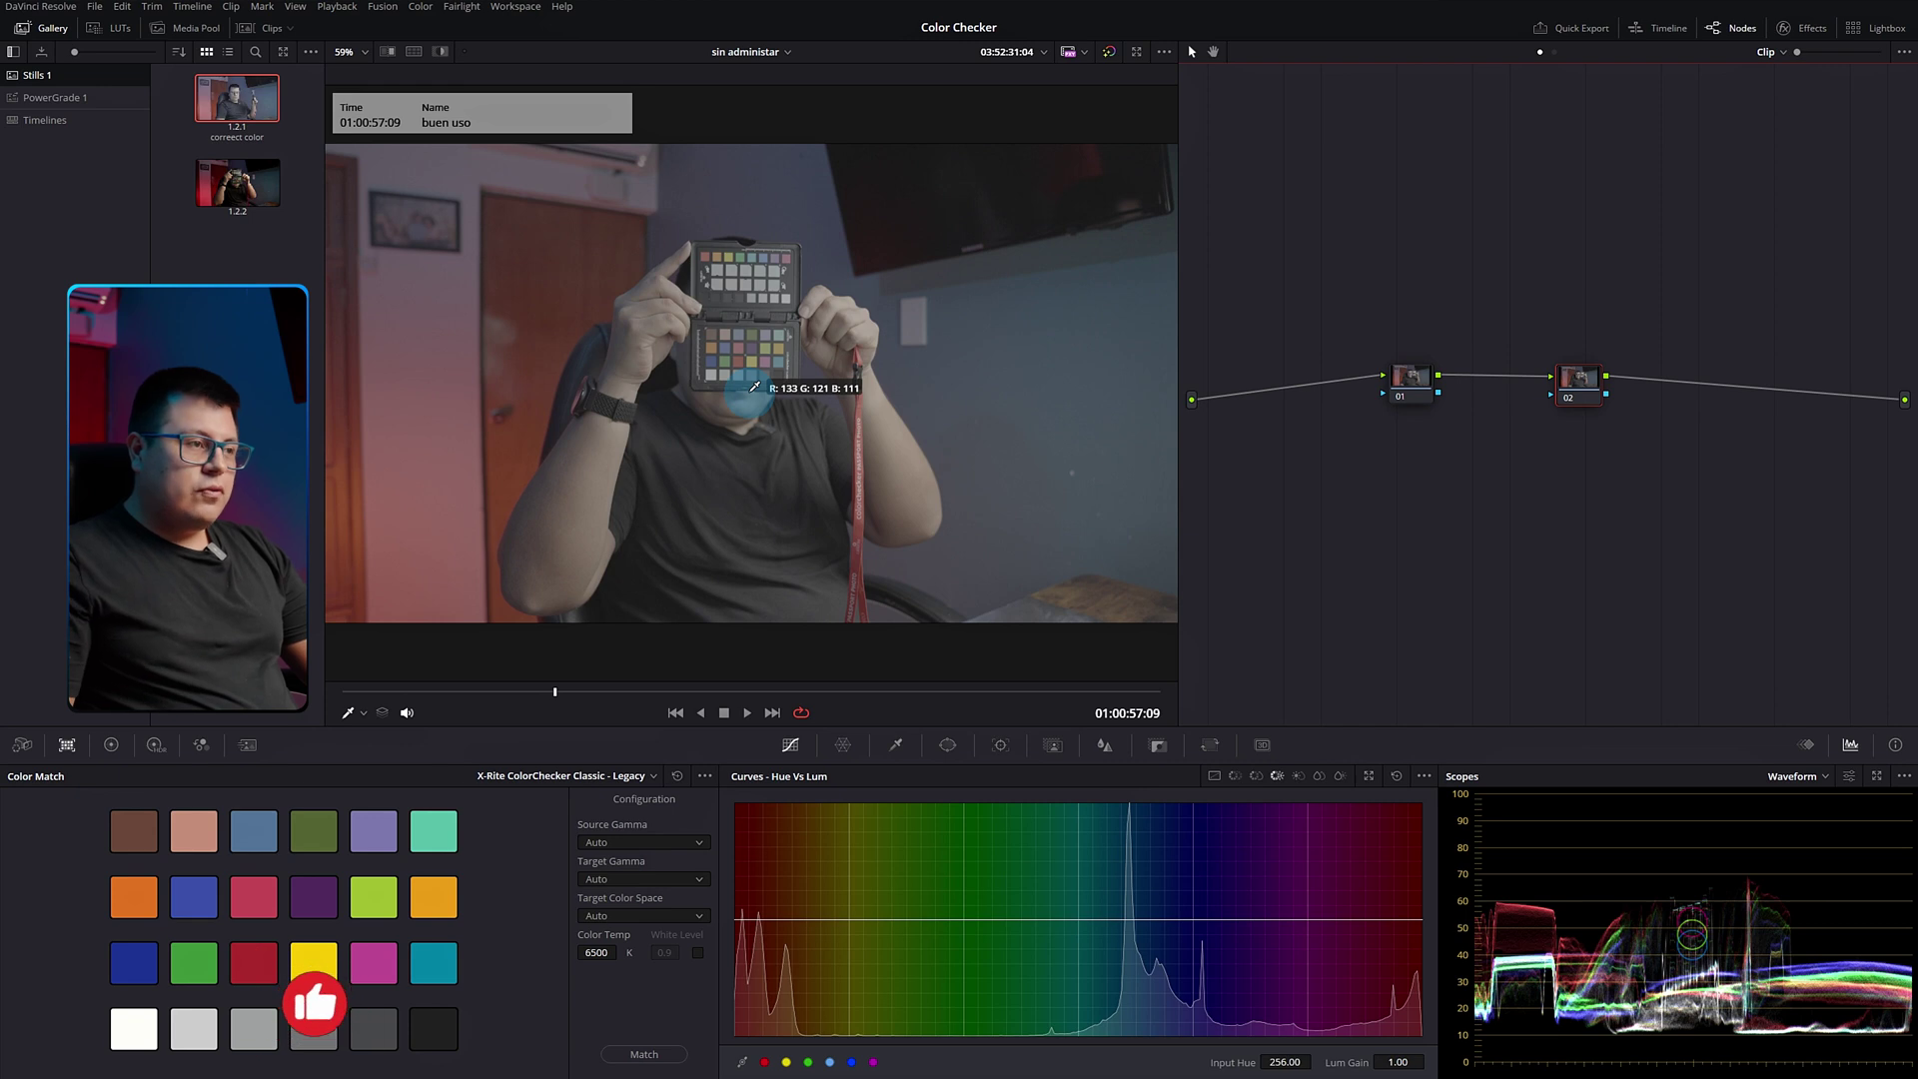
key("alt+Tab")
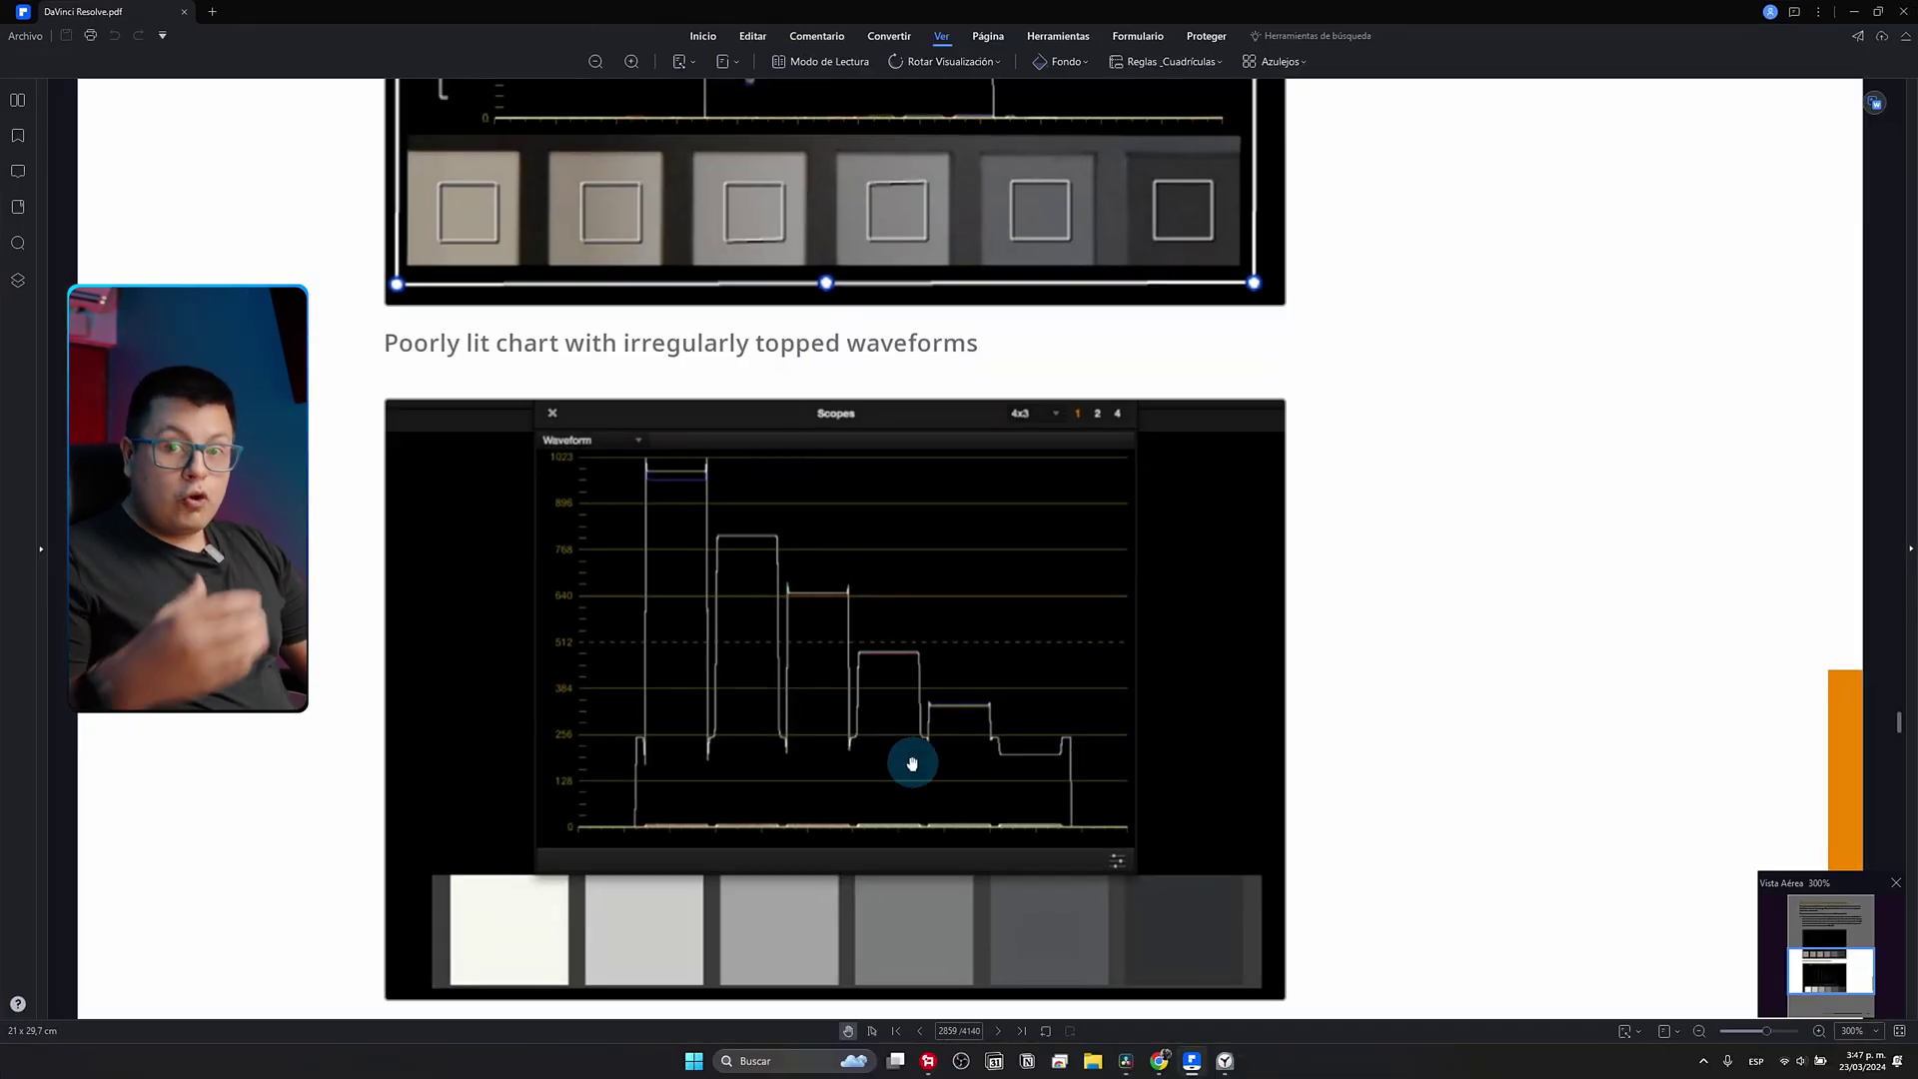
- Scroll the PDF manual up to the well-lit chart example
scroll(903, 456, "up", 3)
scroll(903, 456, "up", 1)
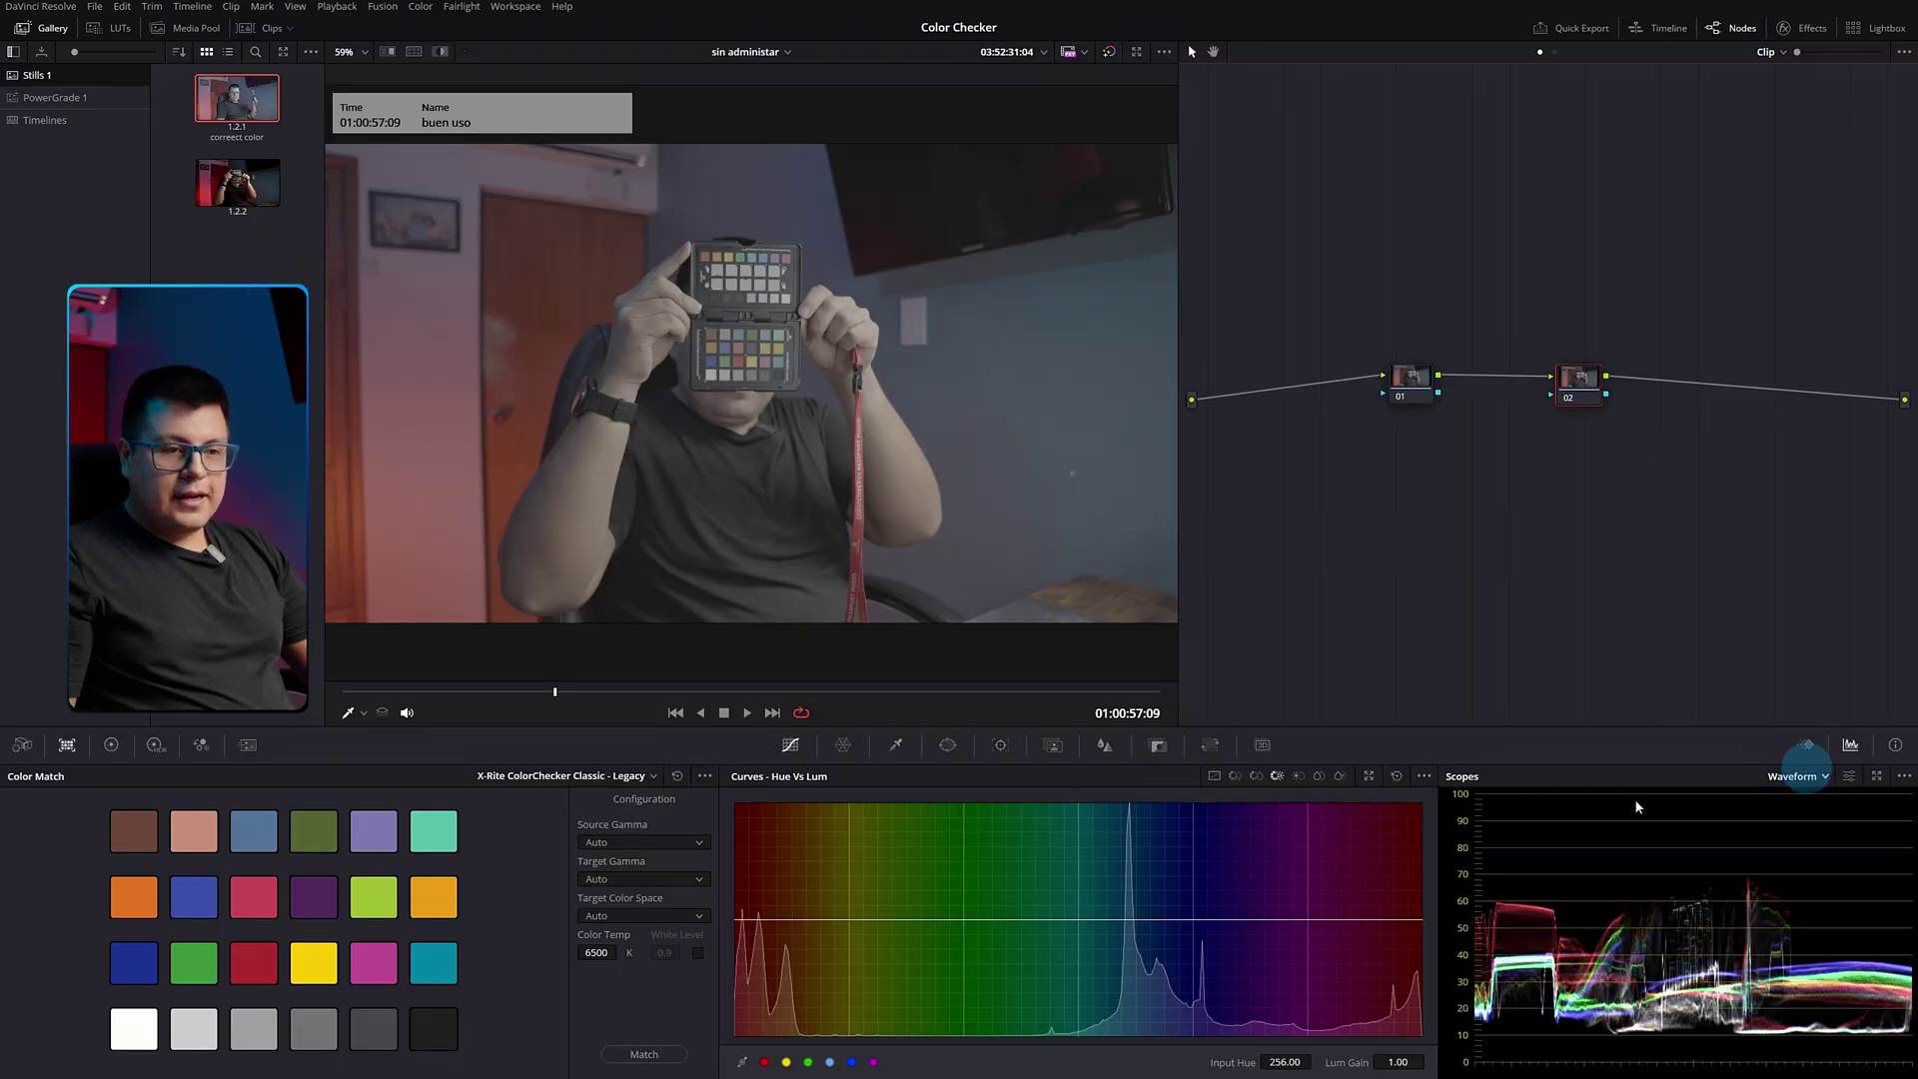
- Pop the scopes out into a large floating window and zoom twice into the waveform
left_click(1877, 780)
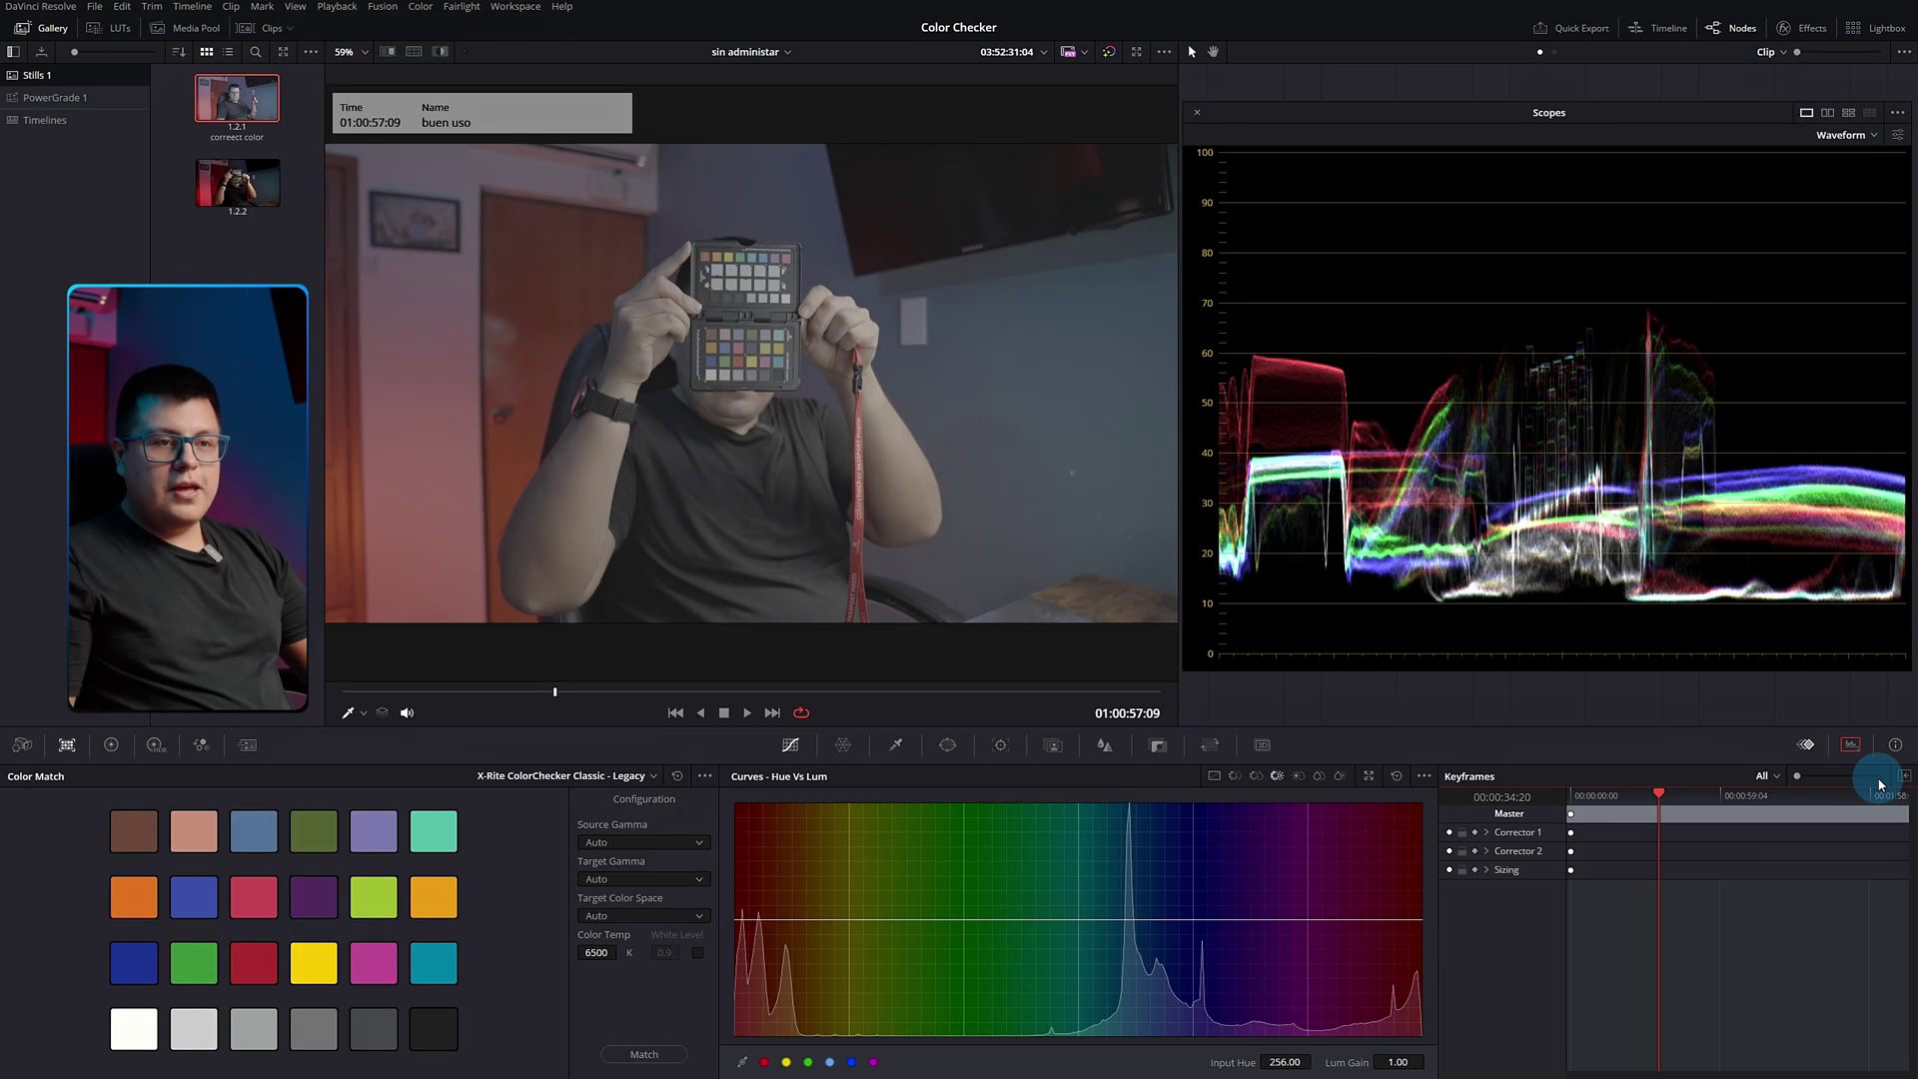
scroll(1568, 470, "up", 5)
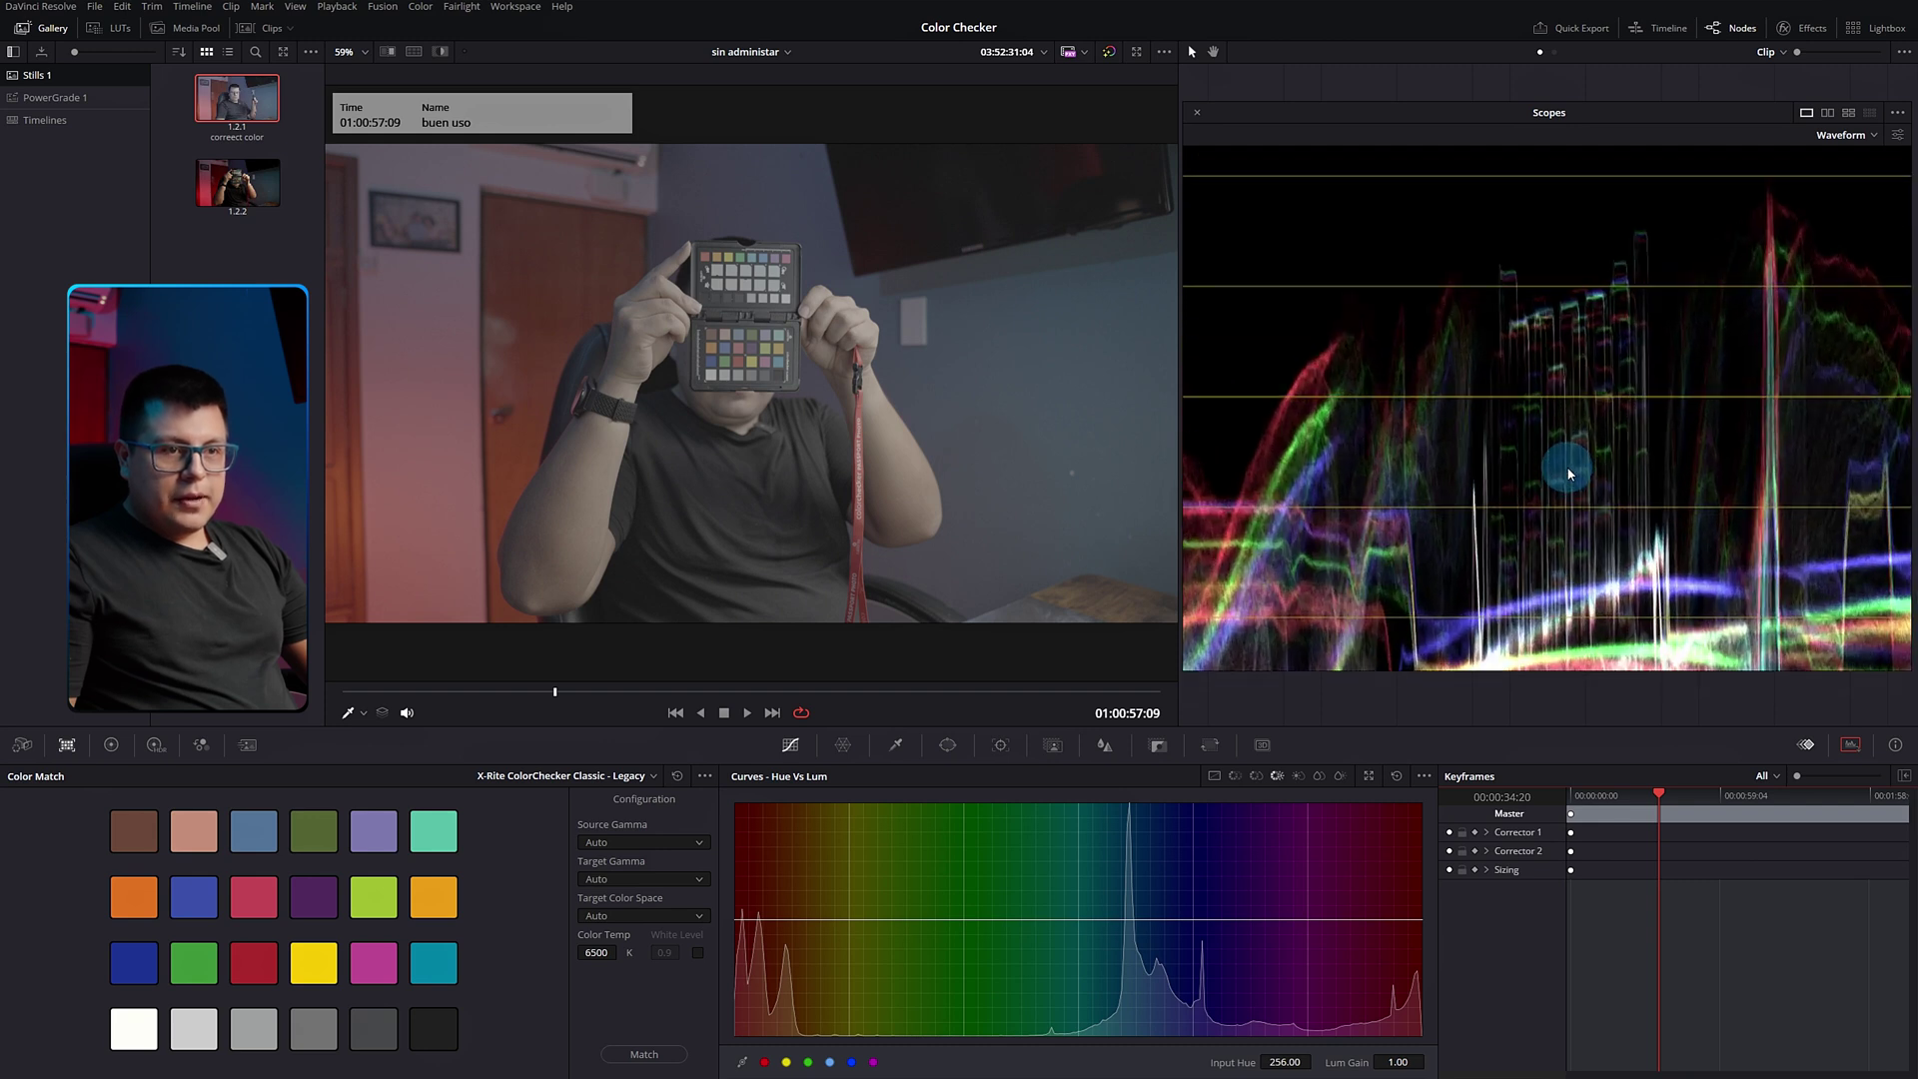
scroll(1568, 473, "up", 4)
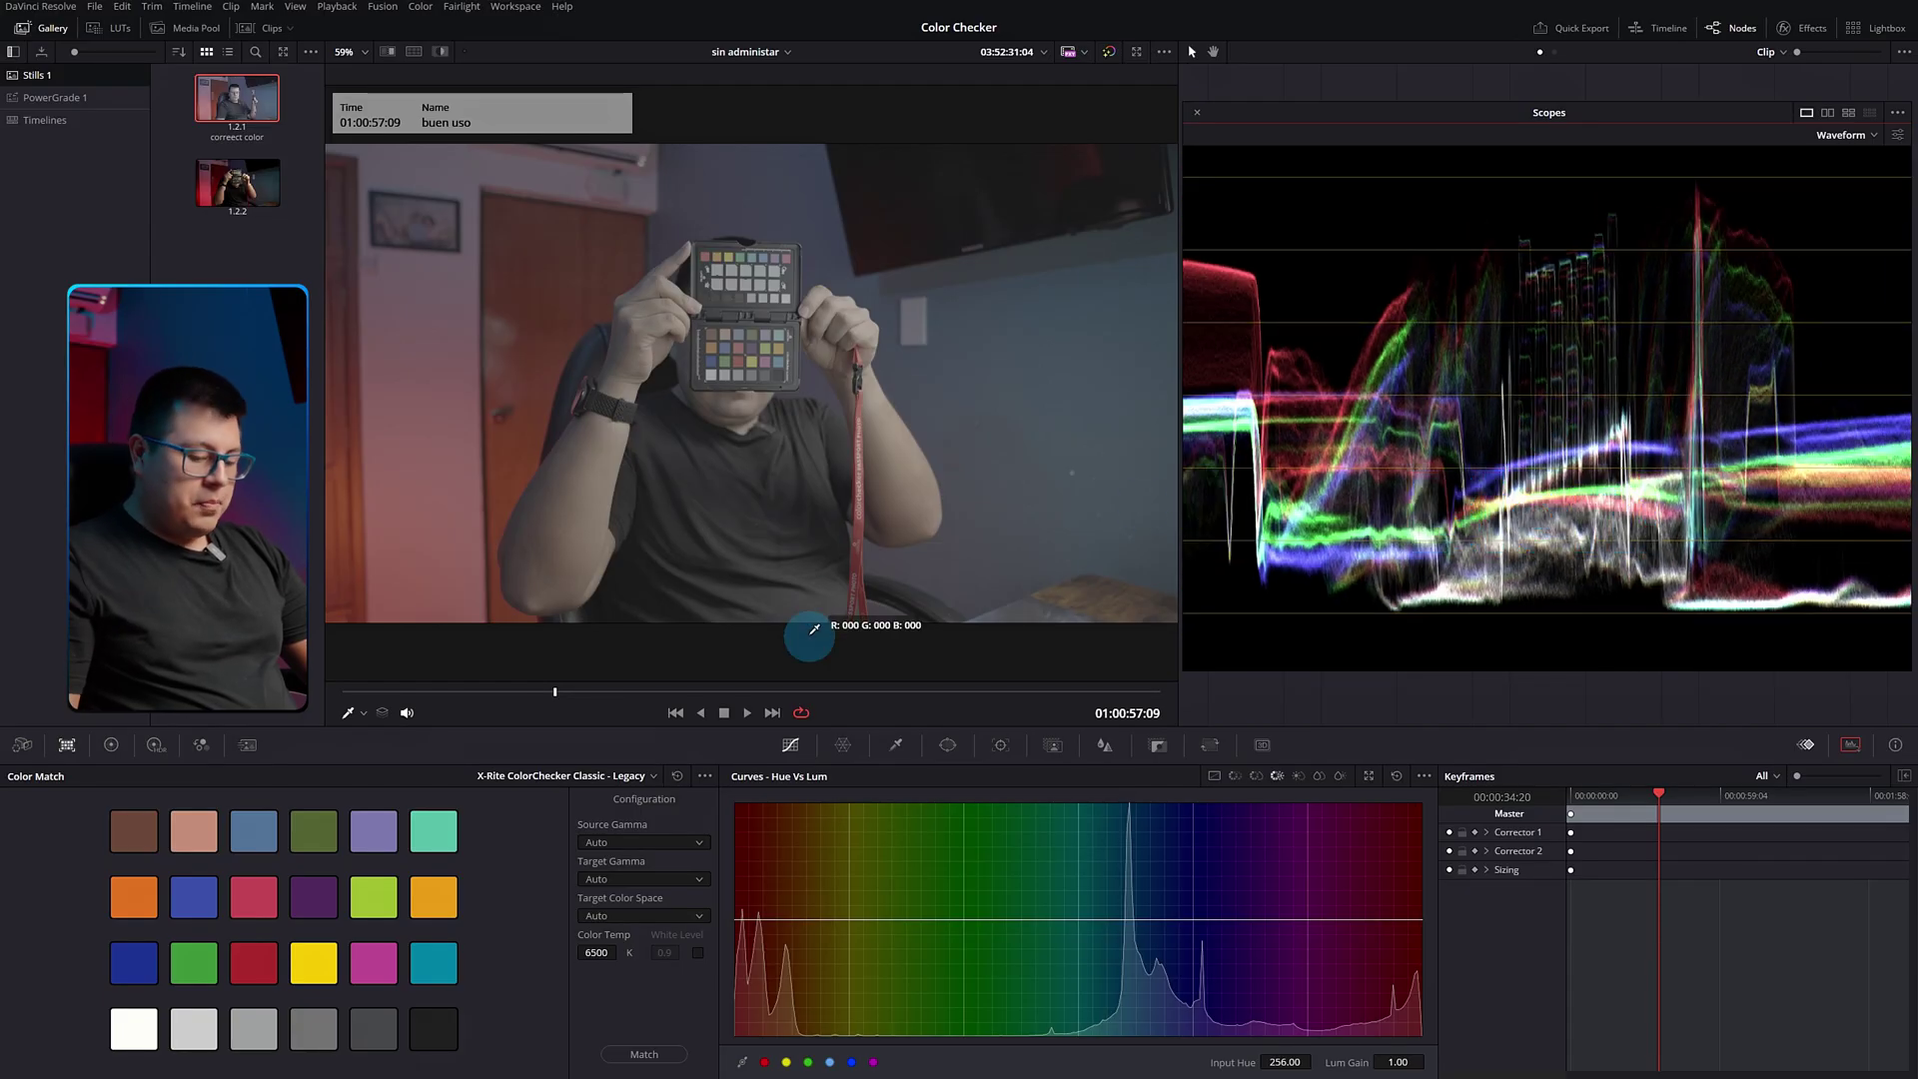
- Jump ahead to the objeto cruza marker and zoom in on the viewer
key("shift+Down")
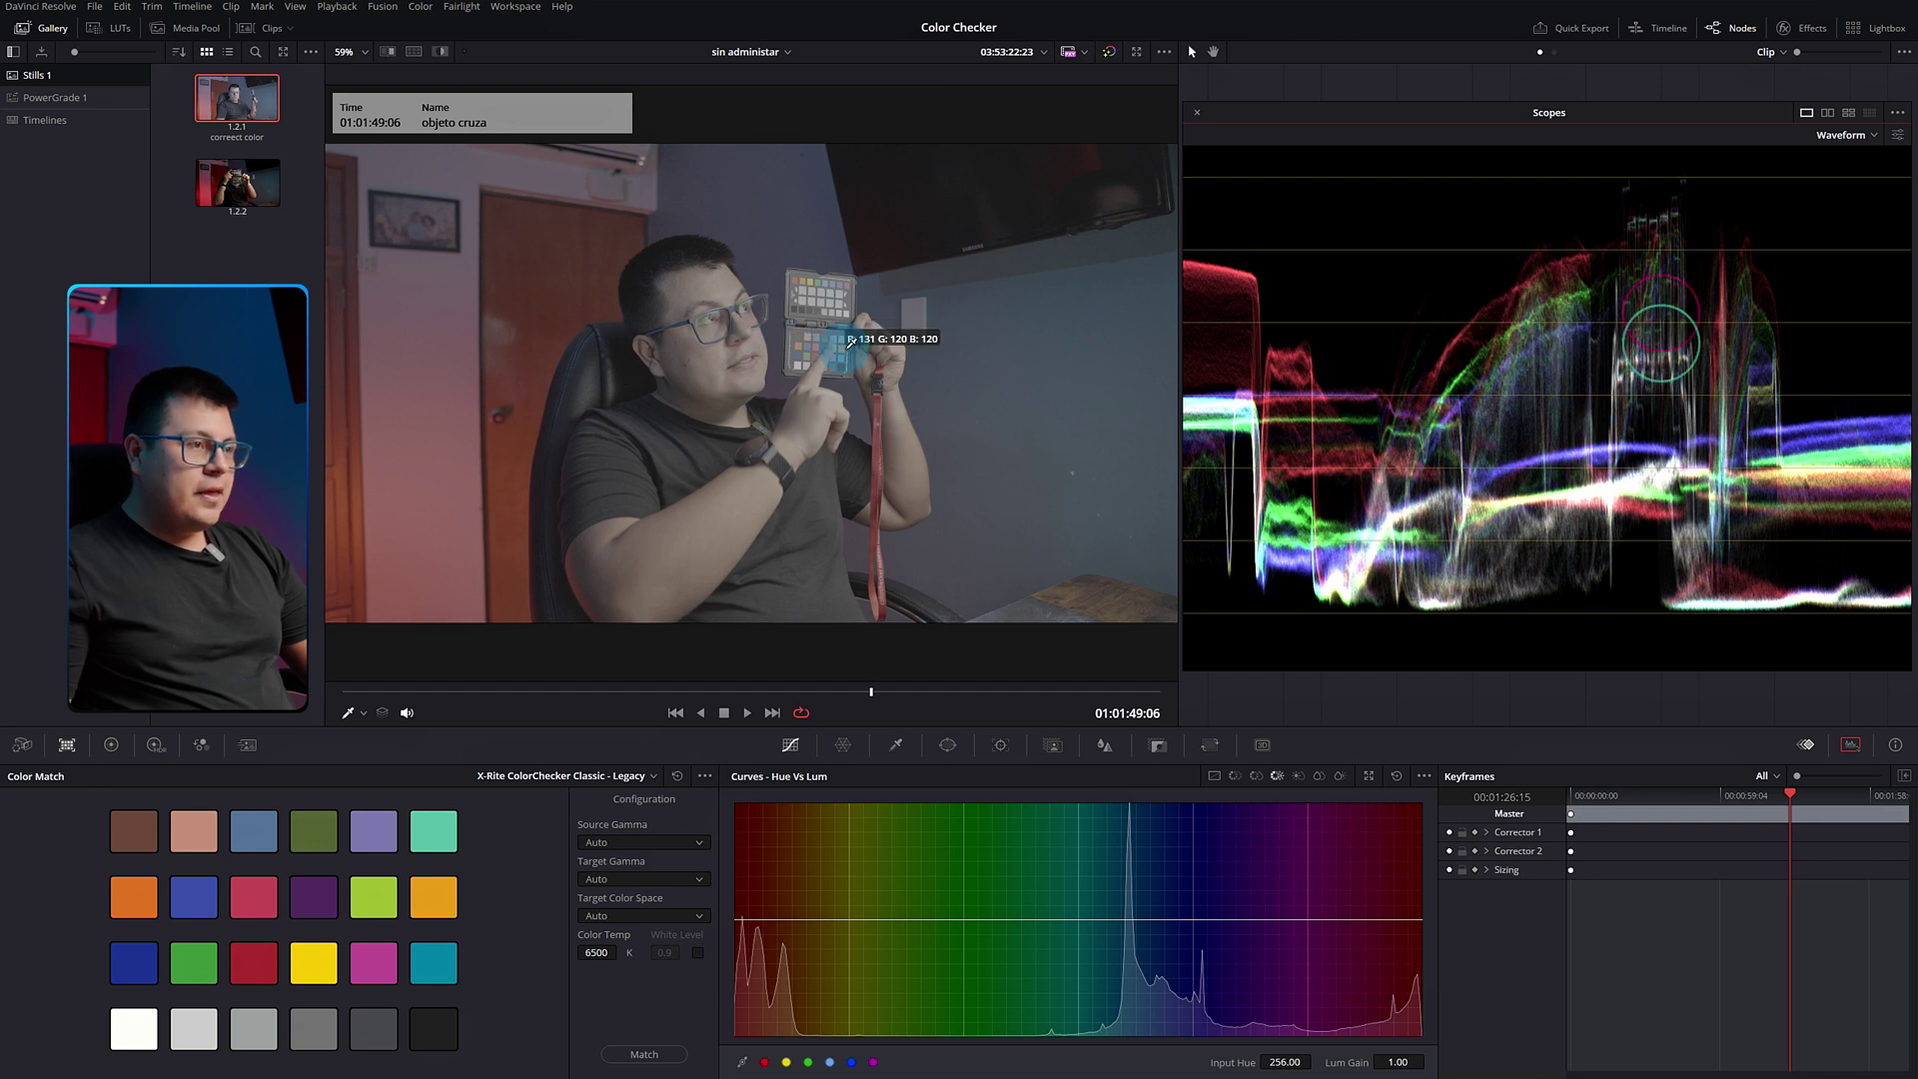
scroll(850, 339, "up", 5)
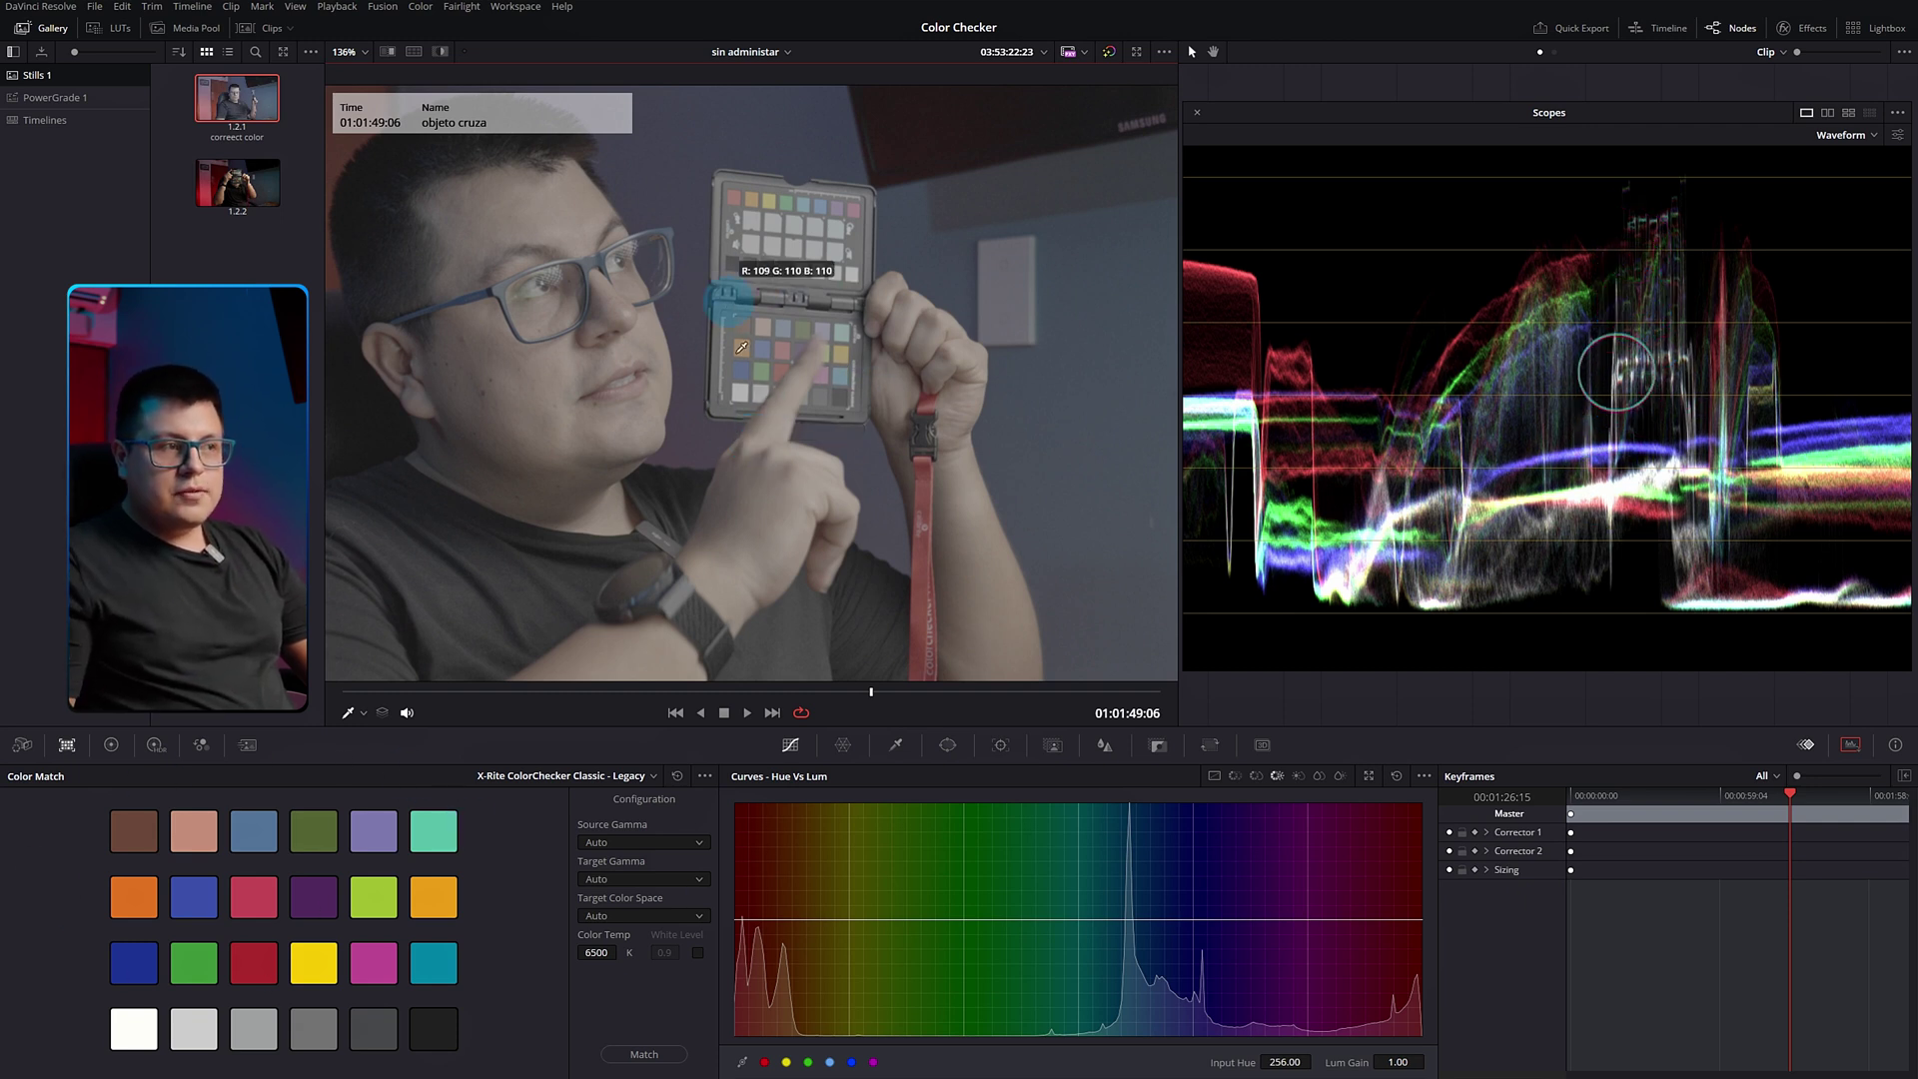
scroll(1676, 283, "up", 3)
scroll(1532, 441, "up", 3)
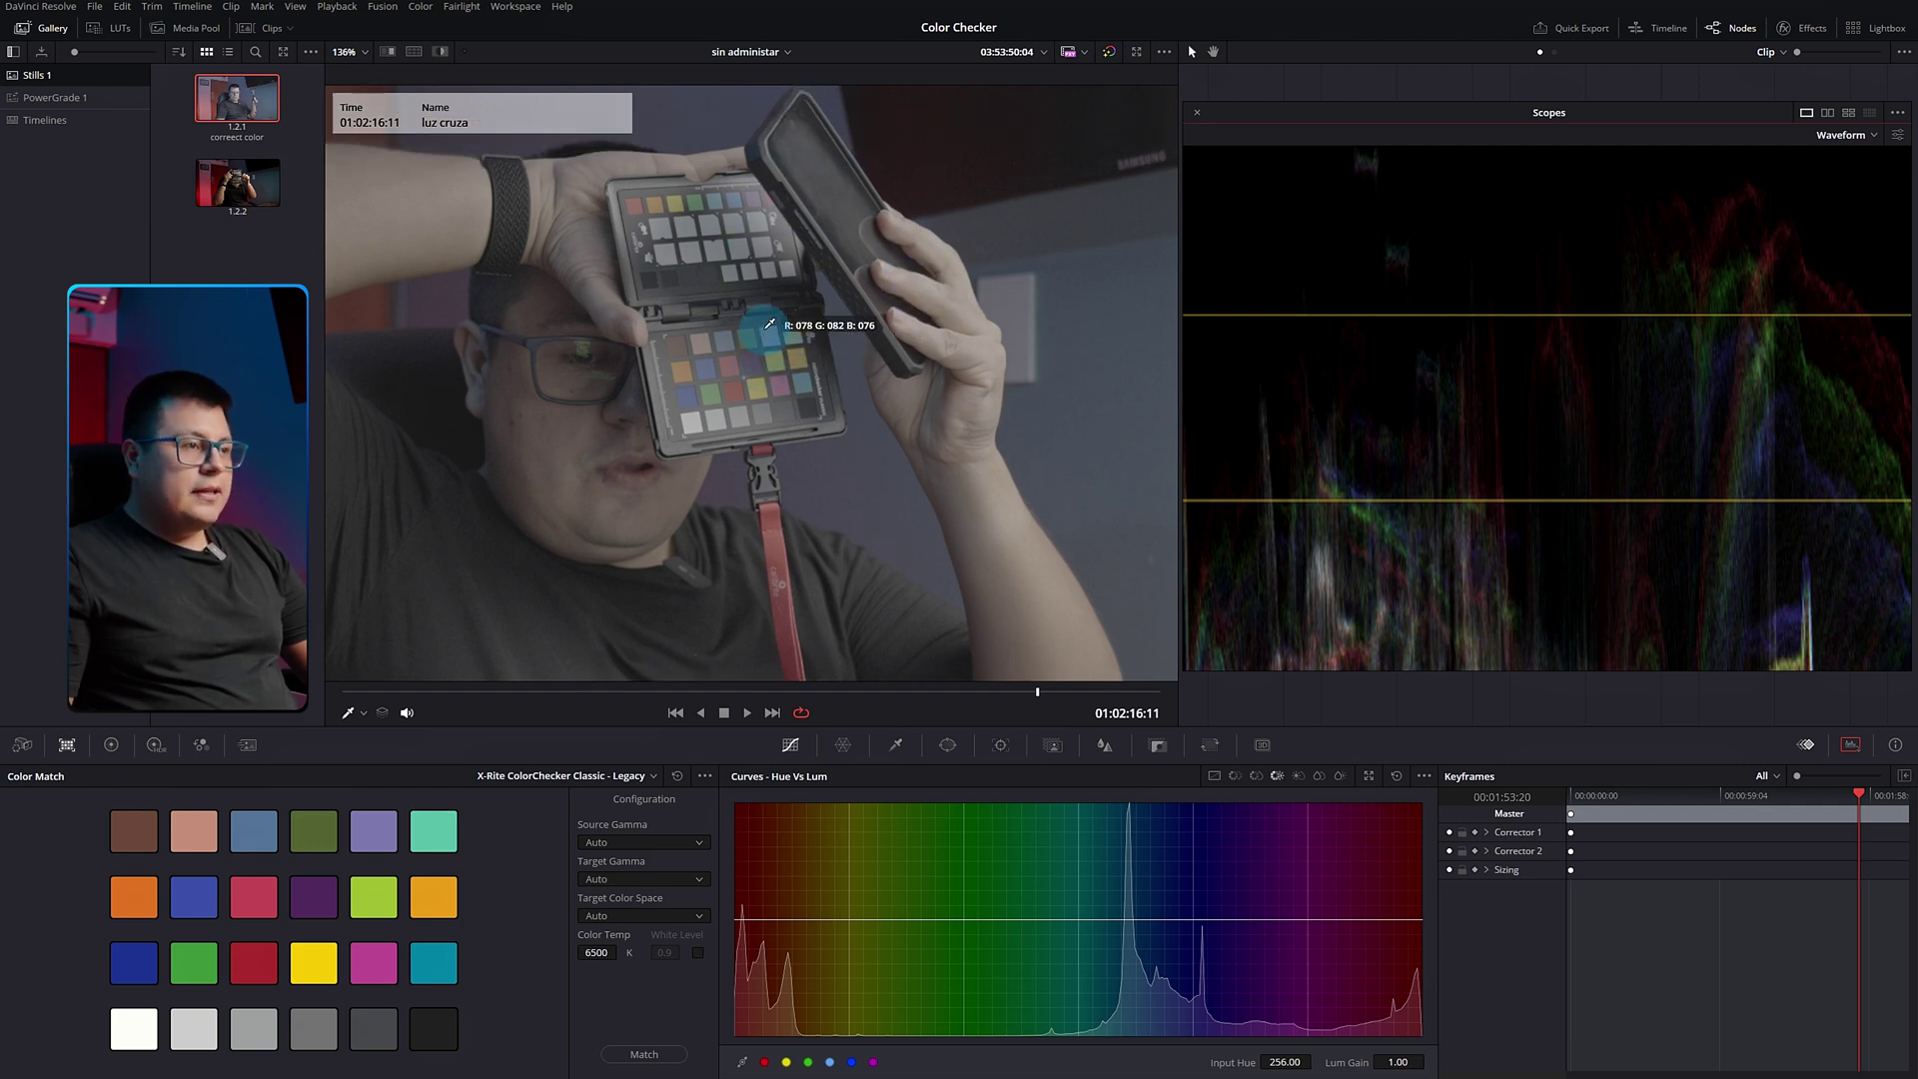
scroll(798, 328, "up", 2)
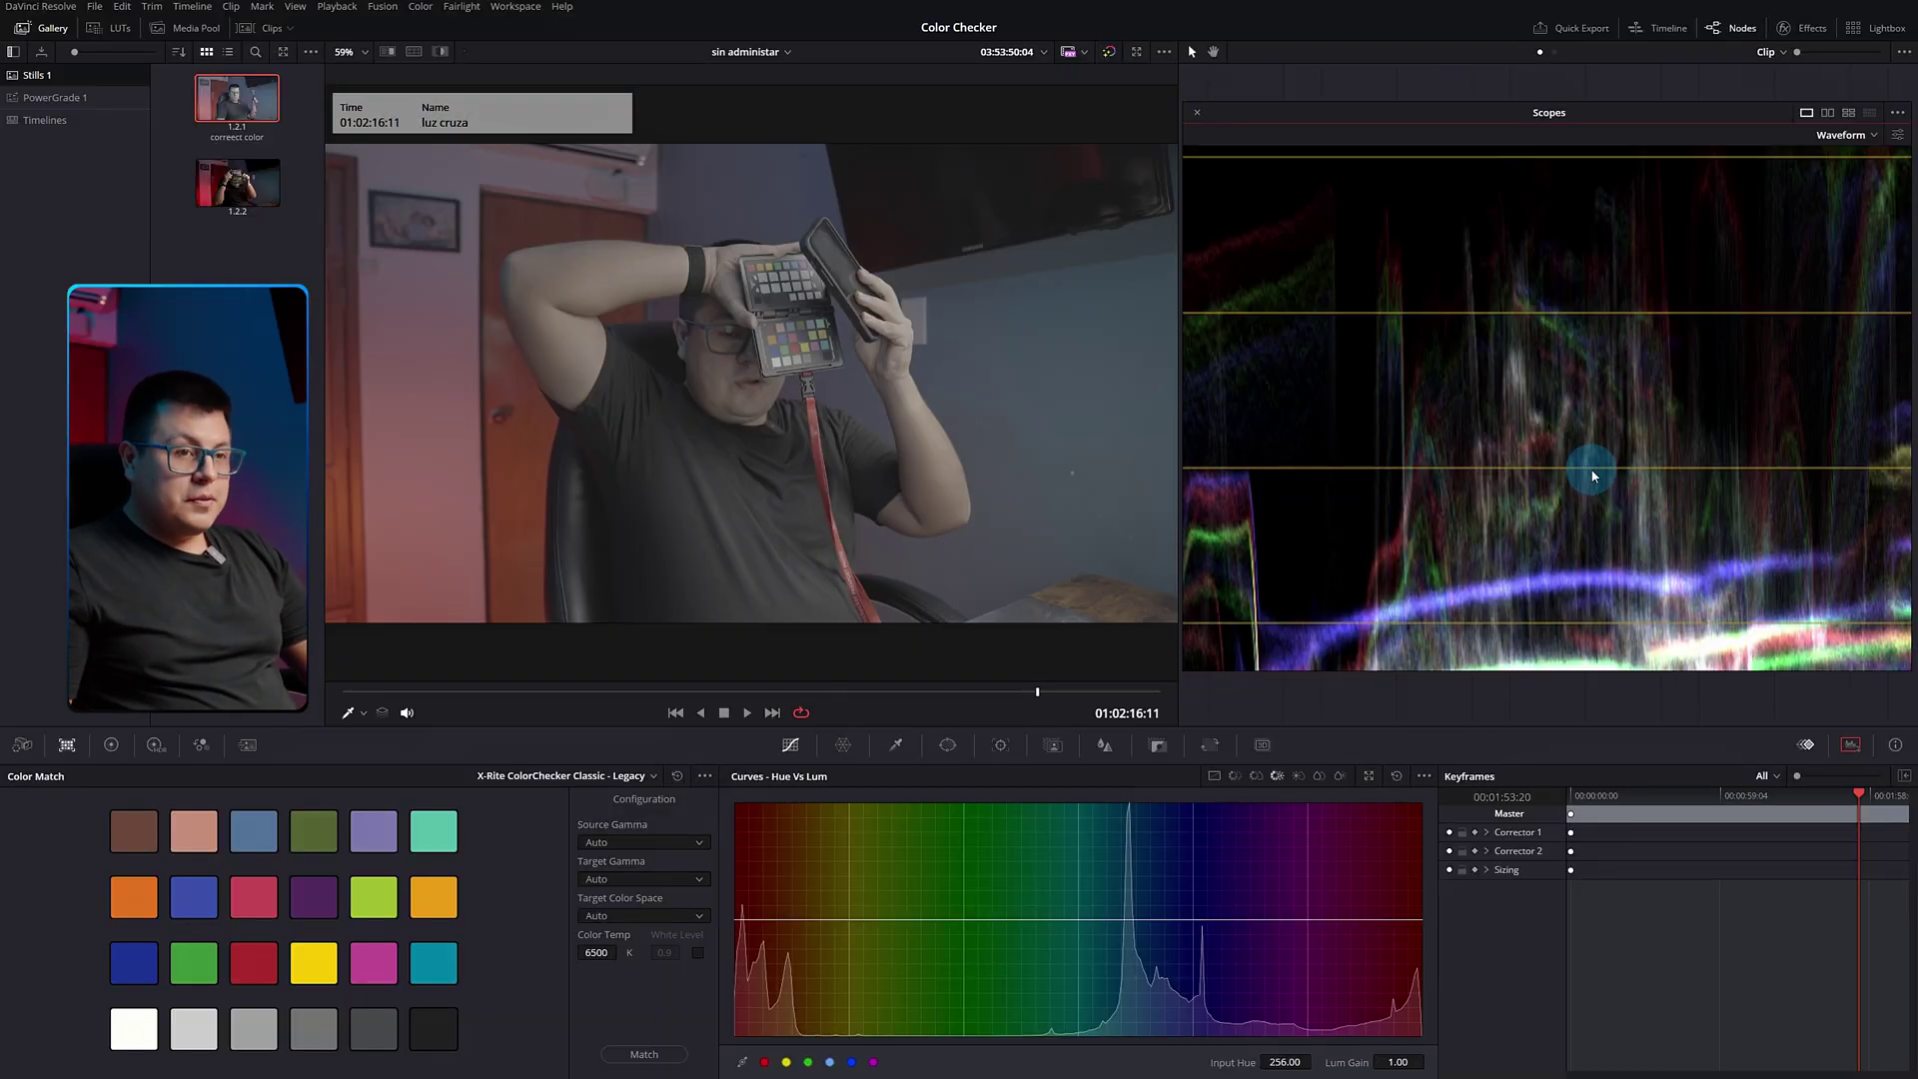
- Reset the waveform to its normal 0–100 scale from its display settings
left_click(1894, 136)
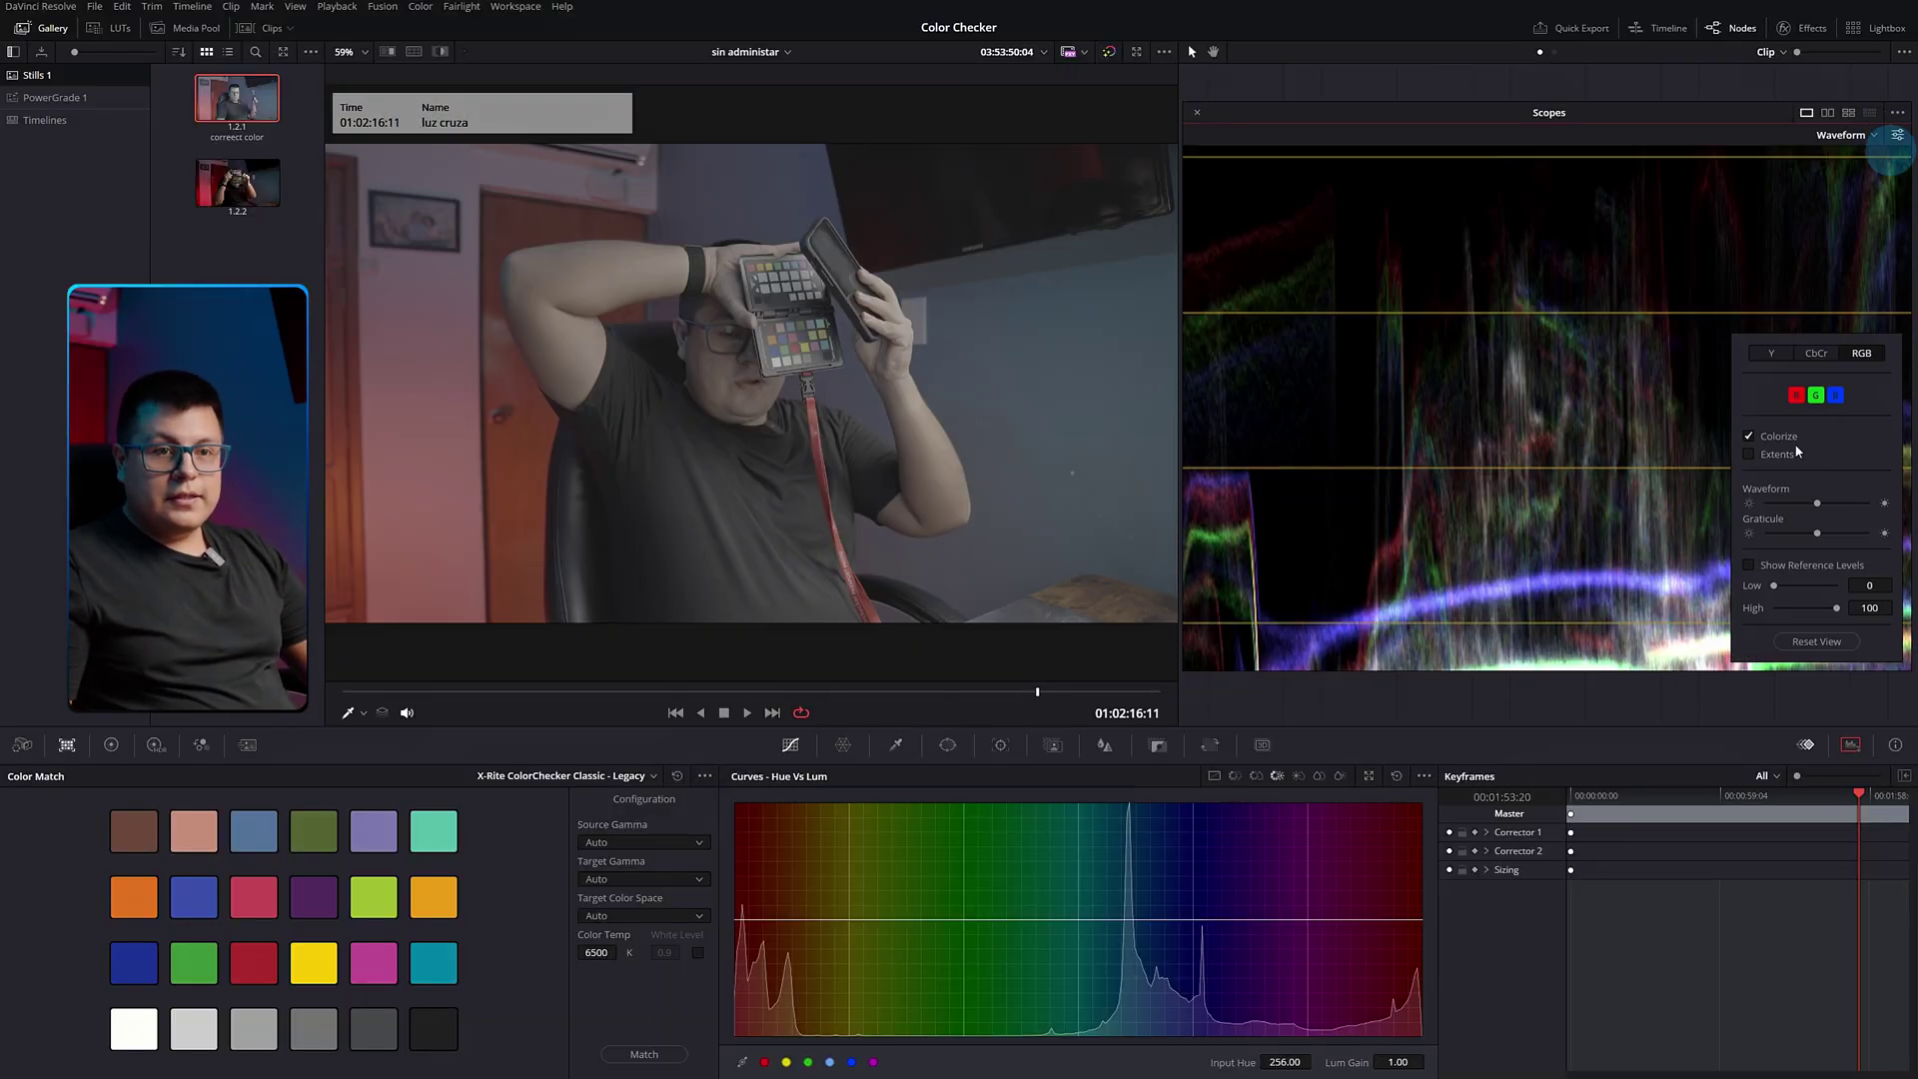
left_click(1813, 647)
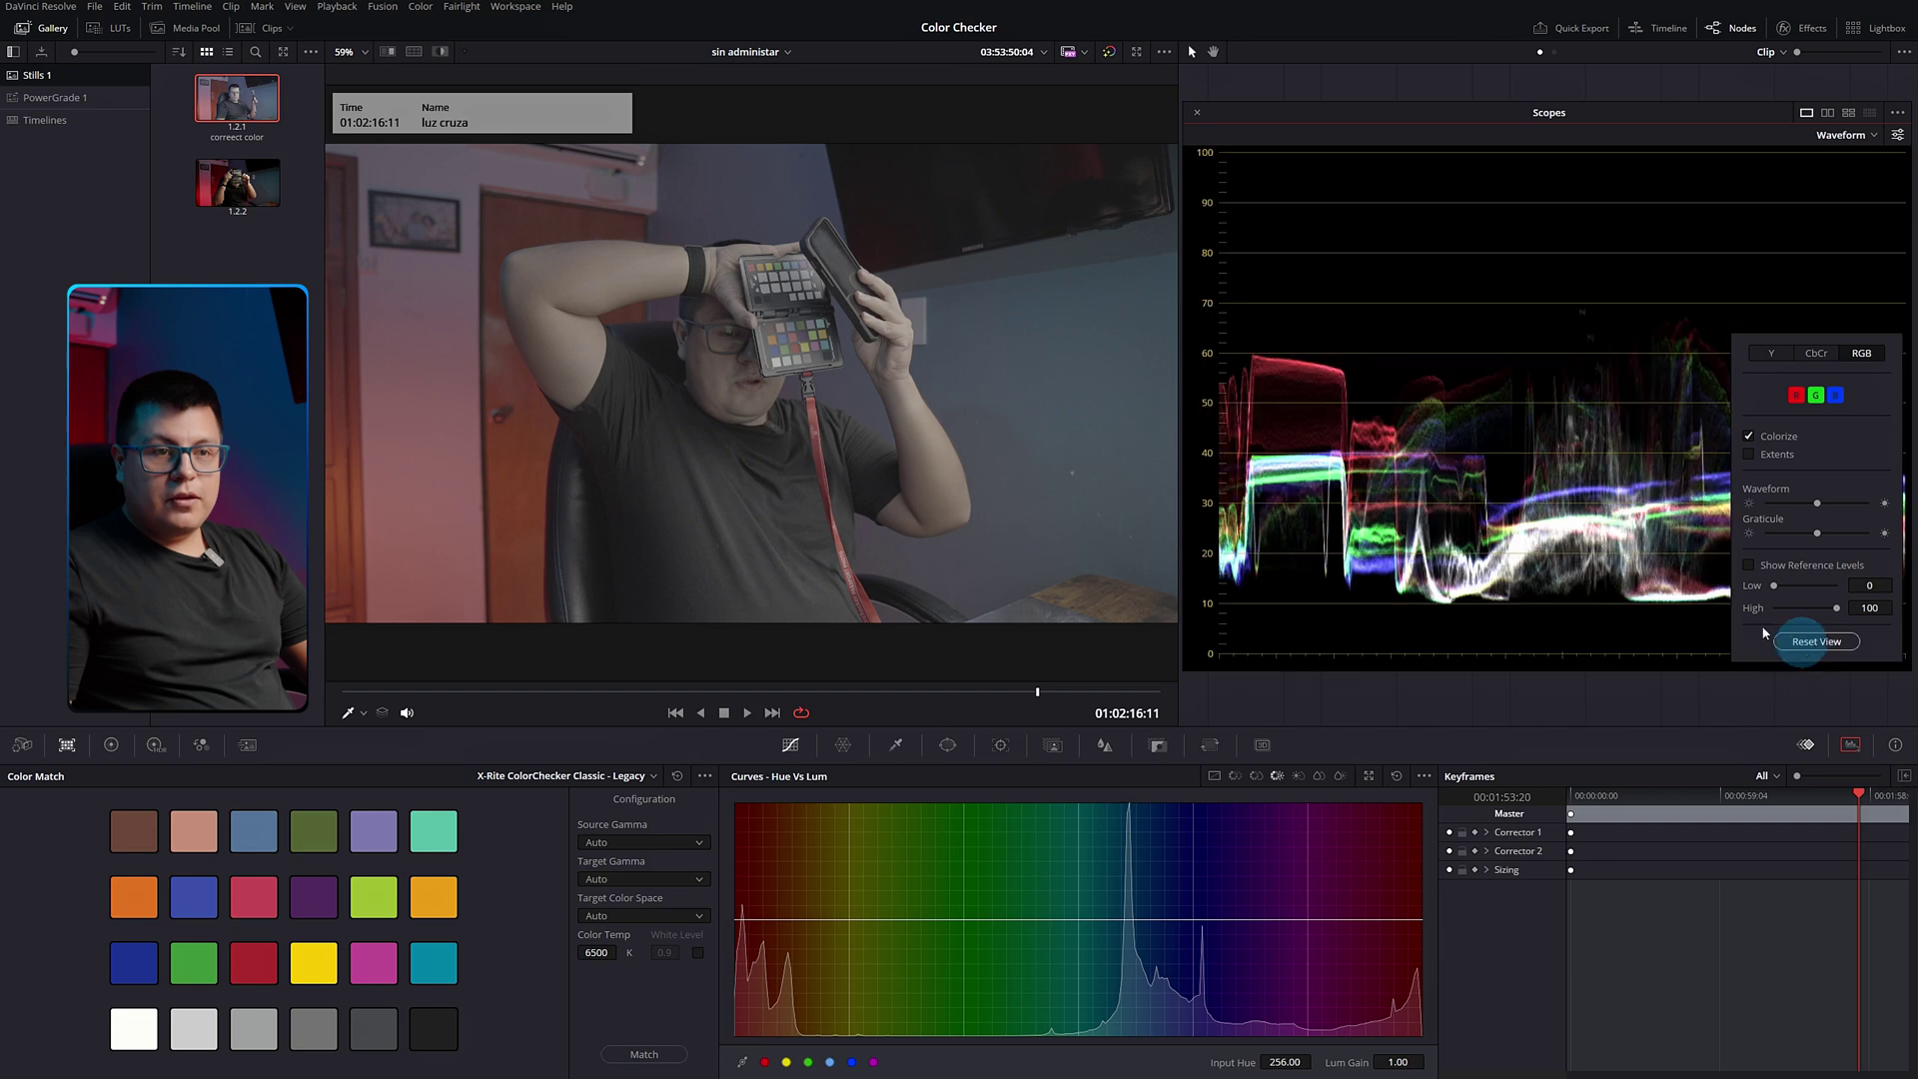
left_click(1236, 133)
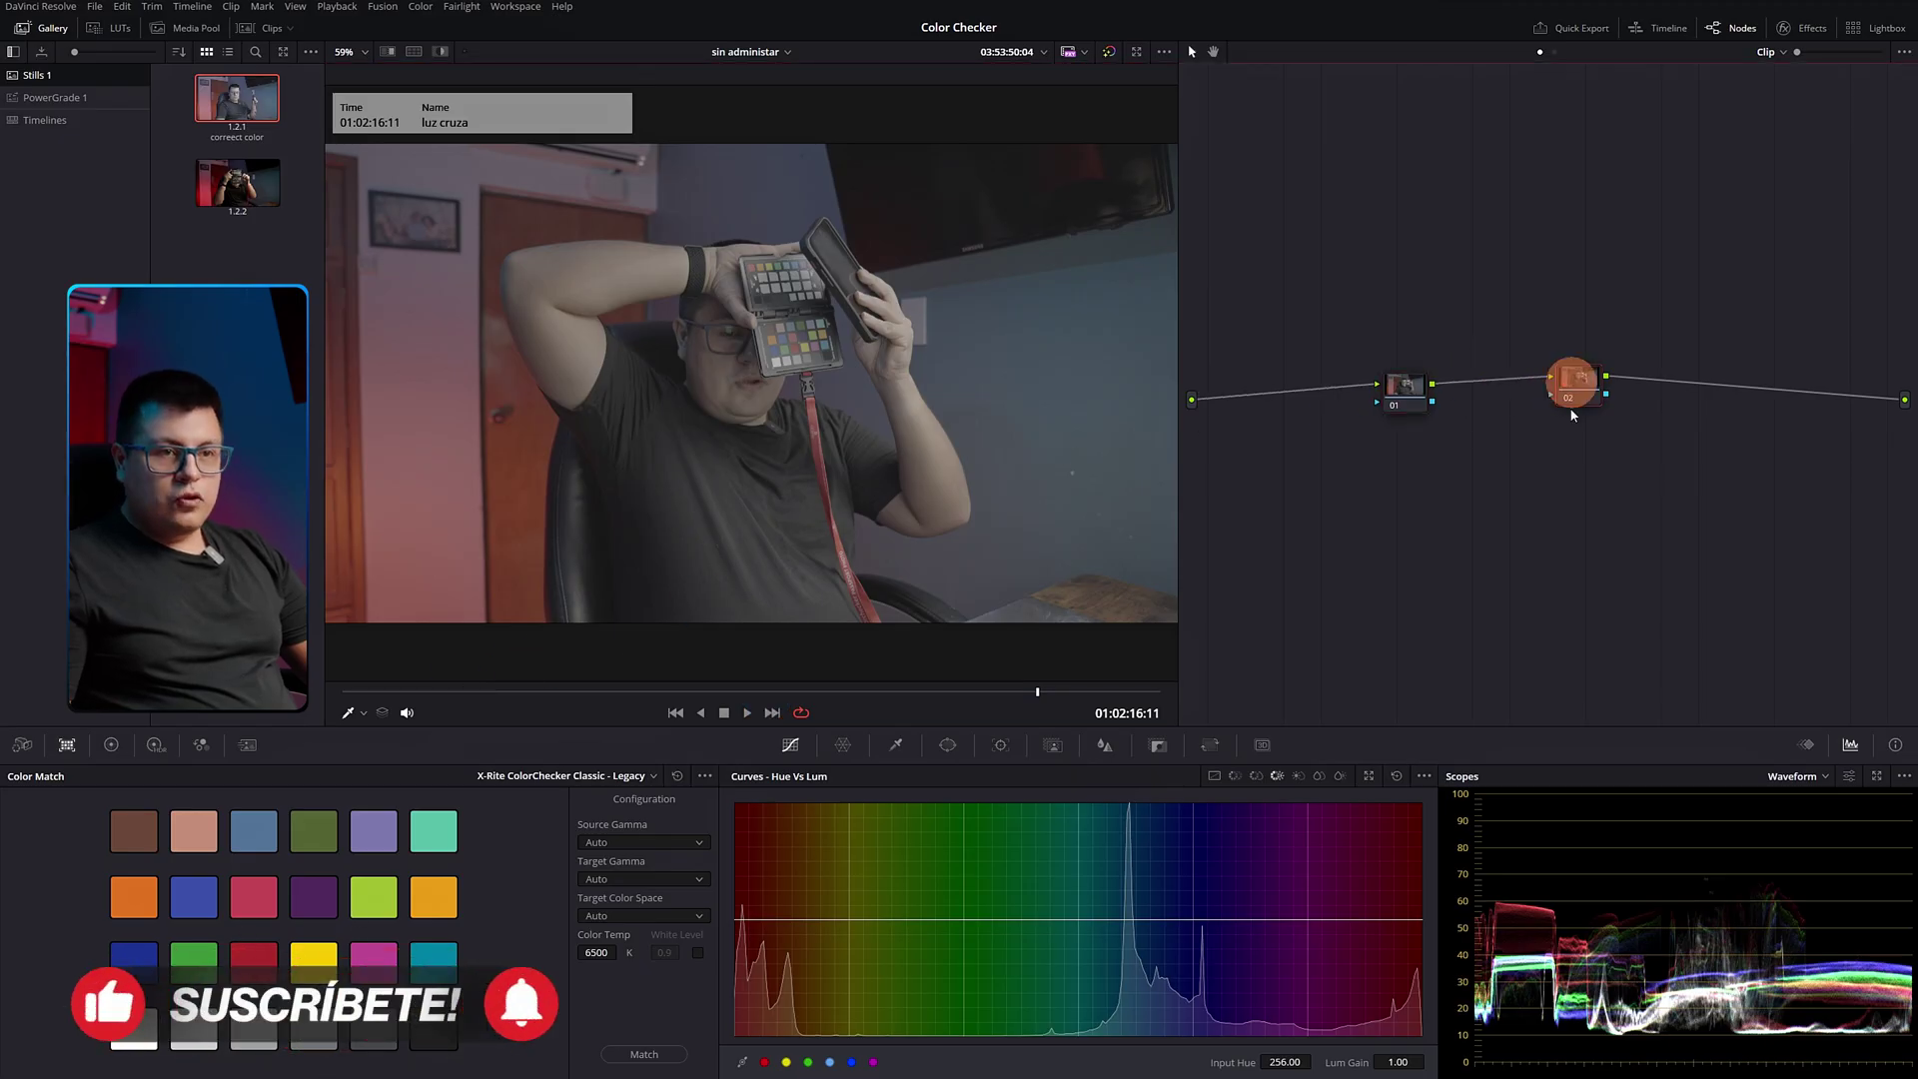
- Line node 01 up with node 02 and label it CC. Return to buen uso and redisplay Color Match
left_click_drag(1403, 392, 1404, 417)
type("cc")
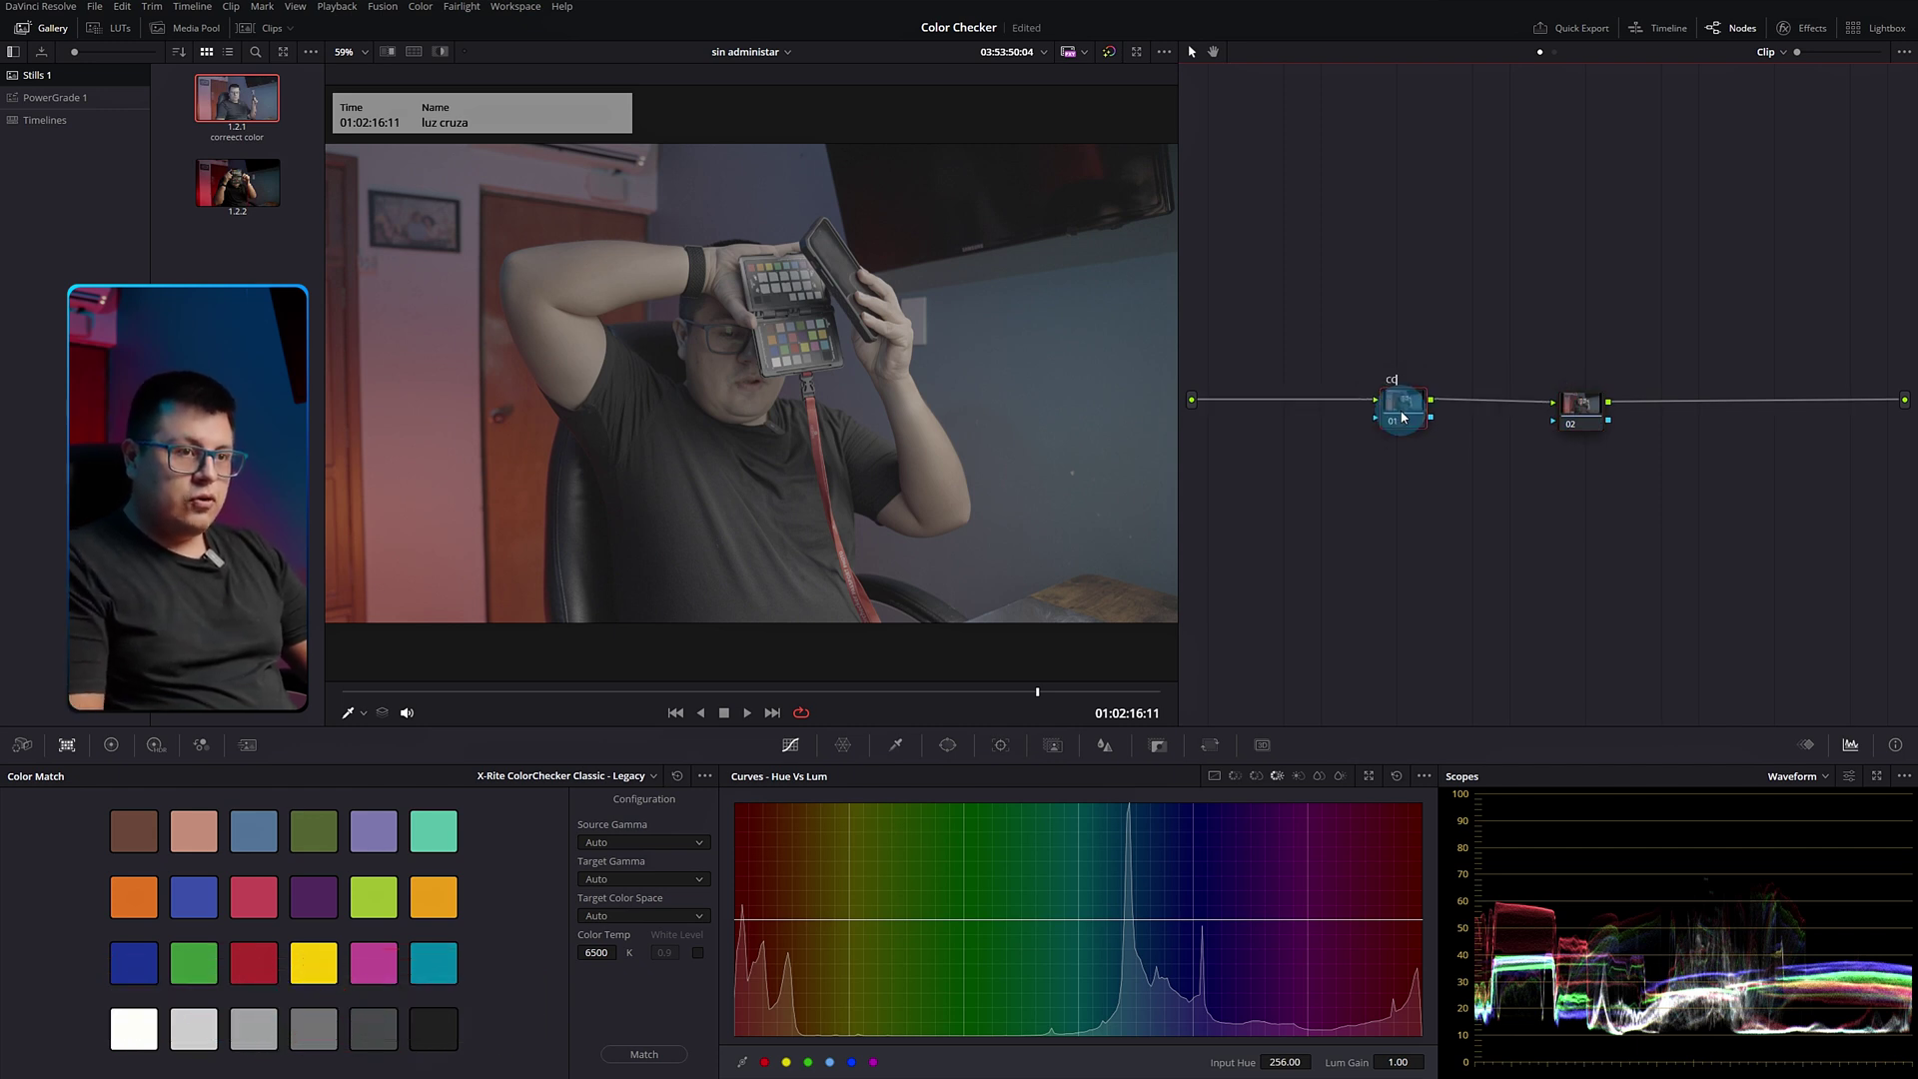
left_click(1591, 415)
type("cst")
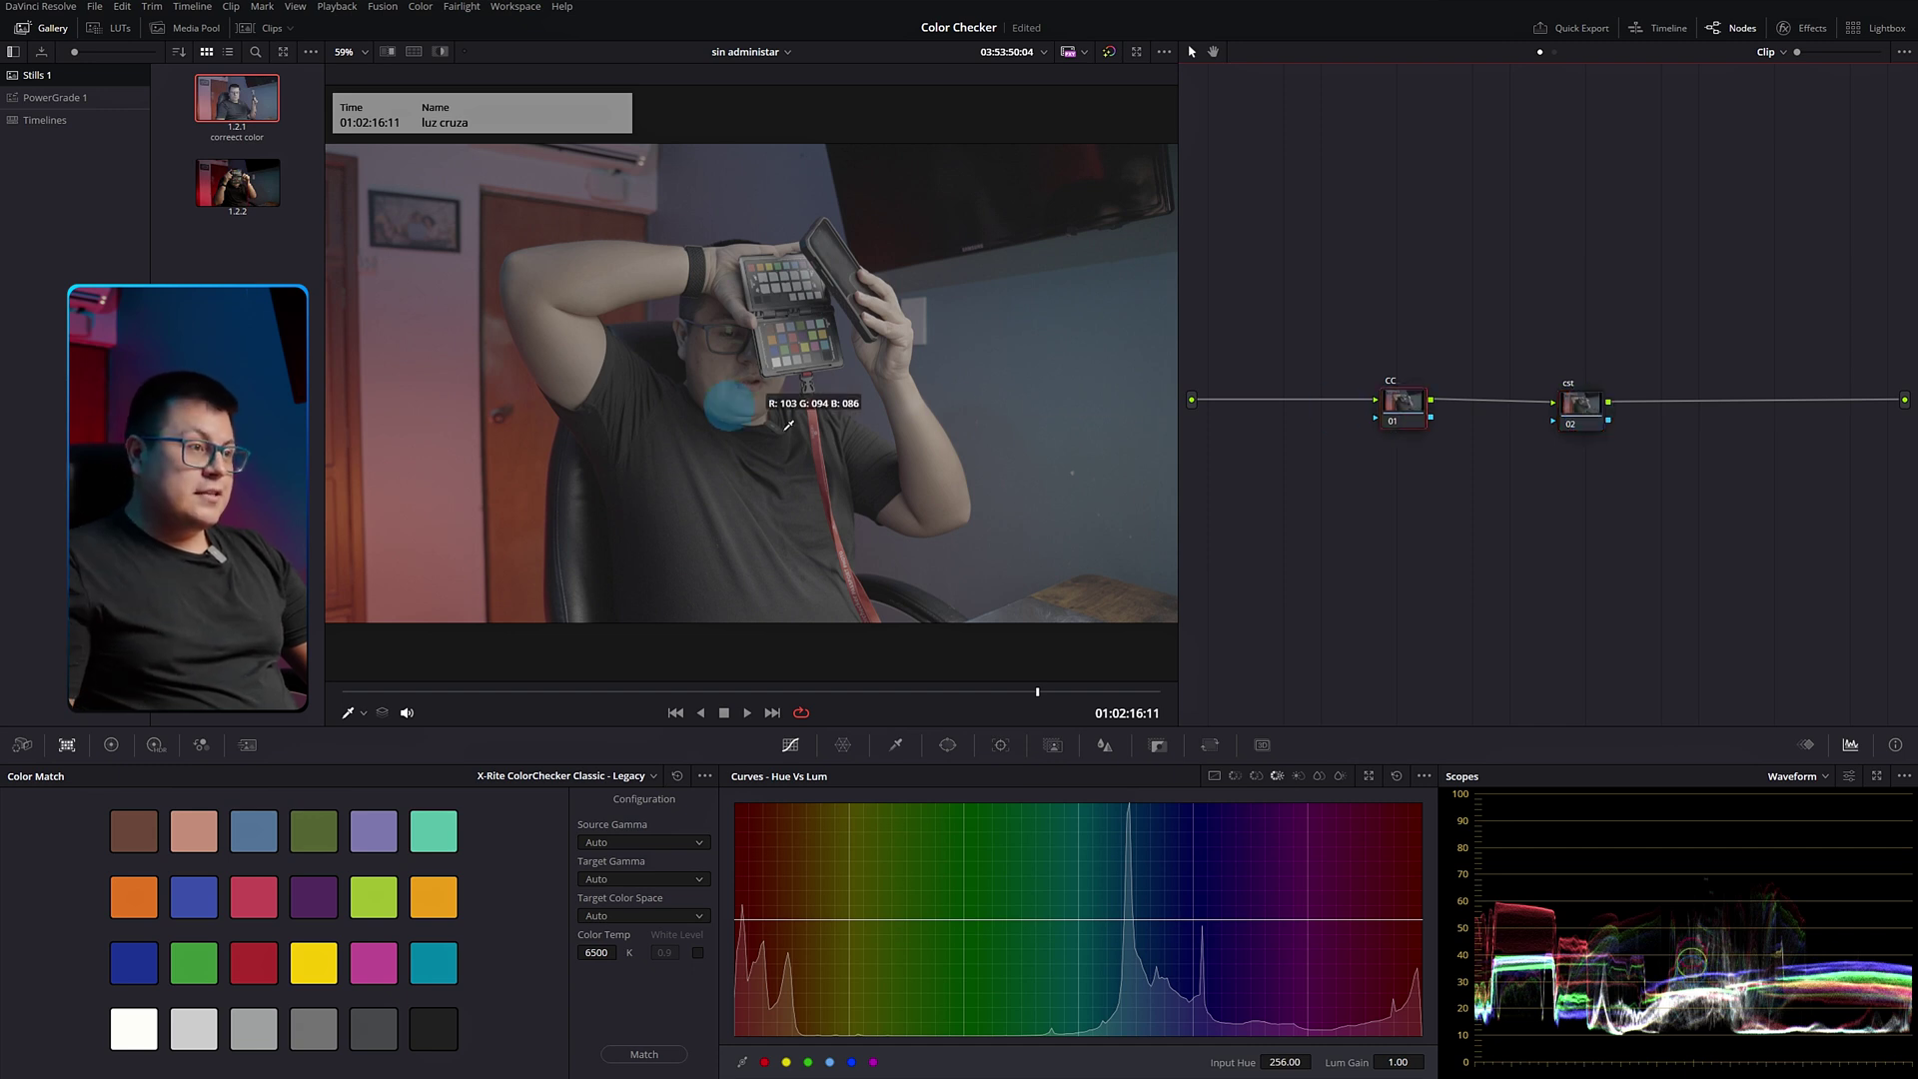
key("shift+Up")
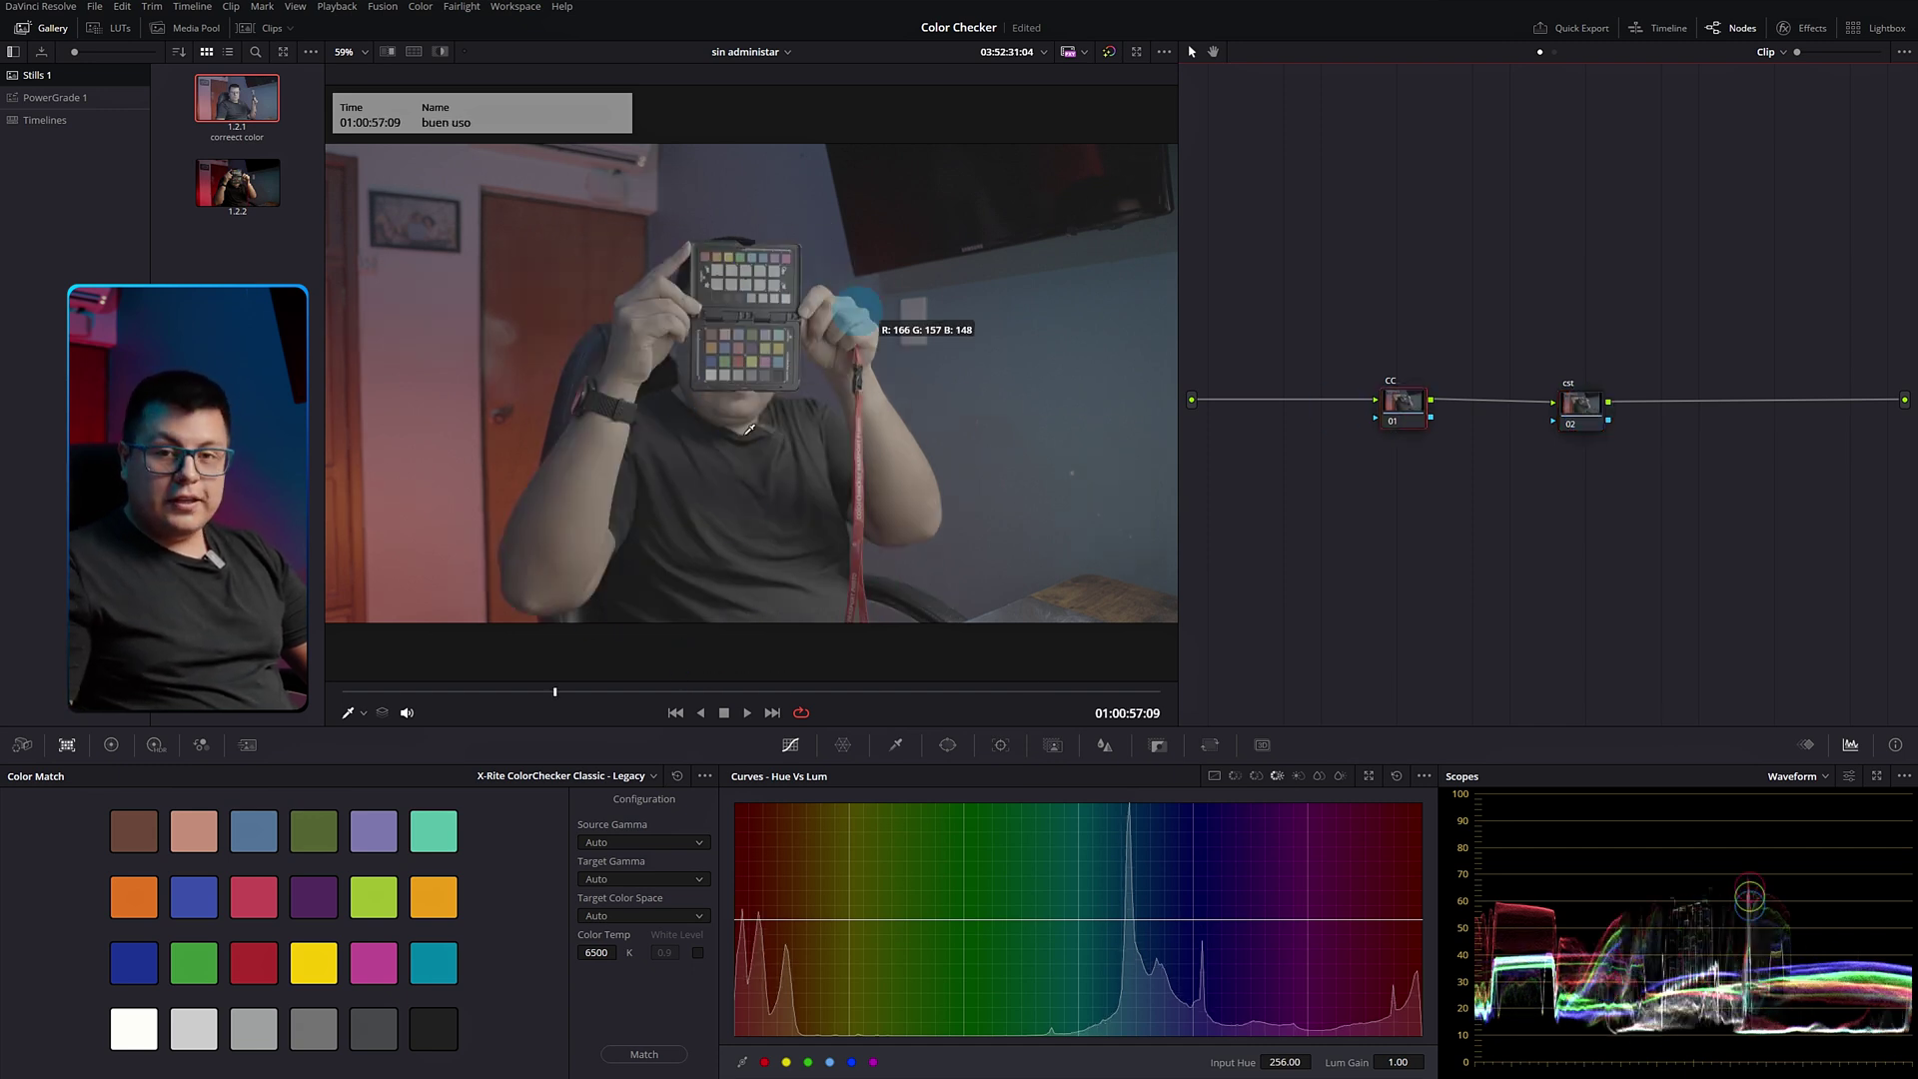
left_click(113, 745)
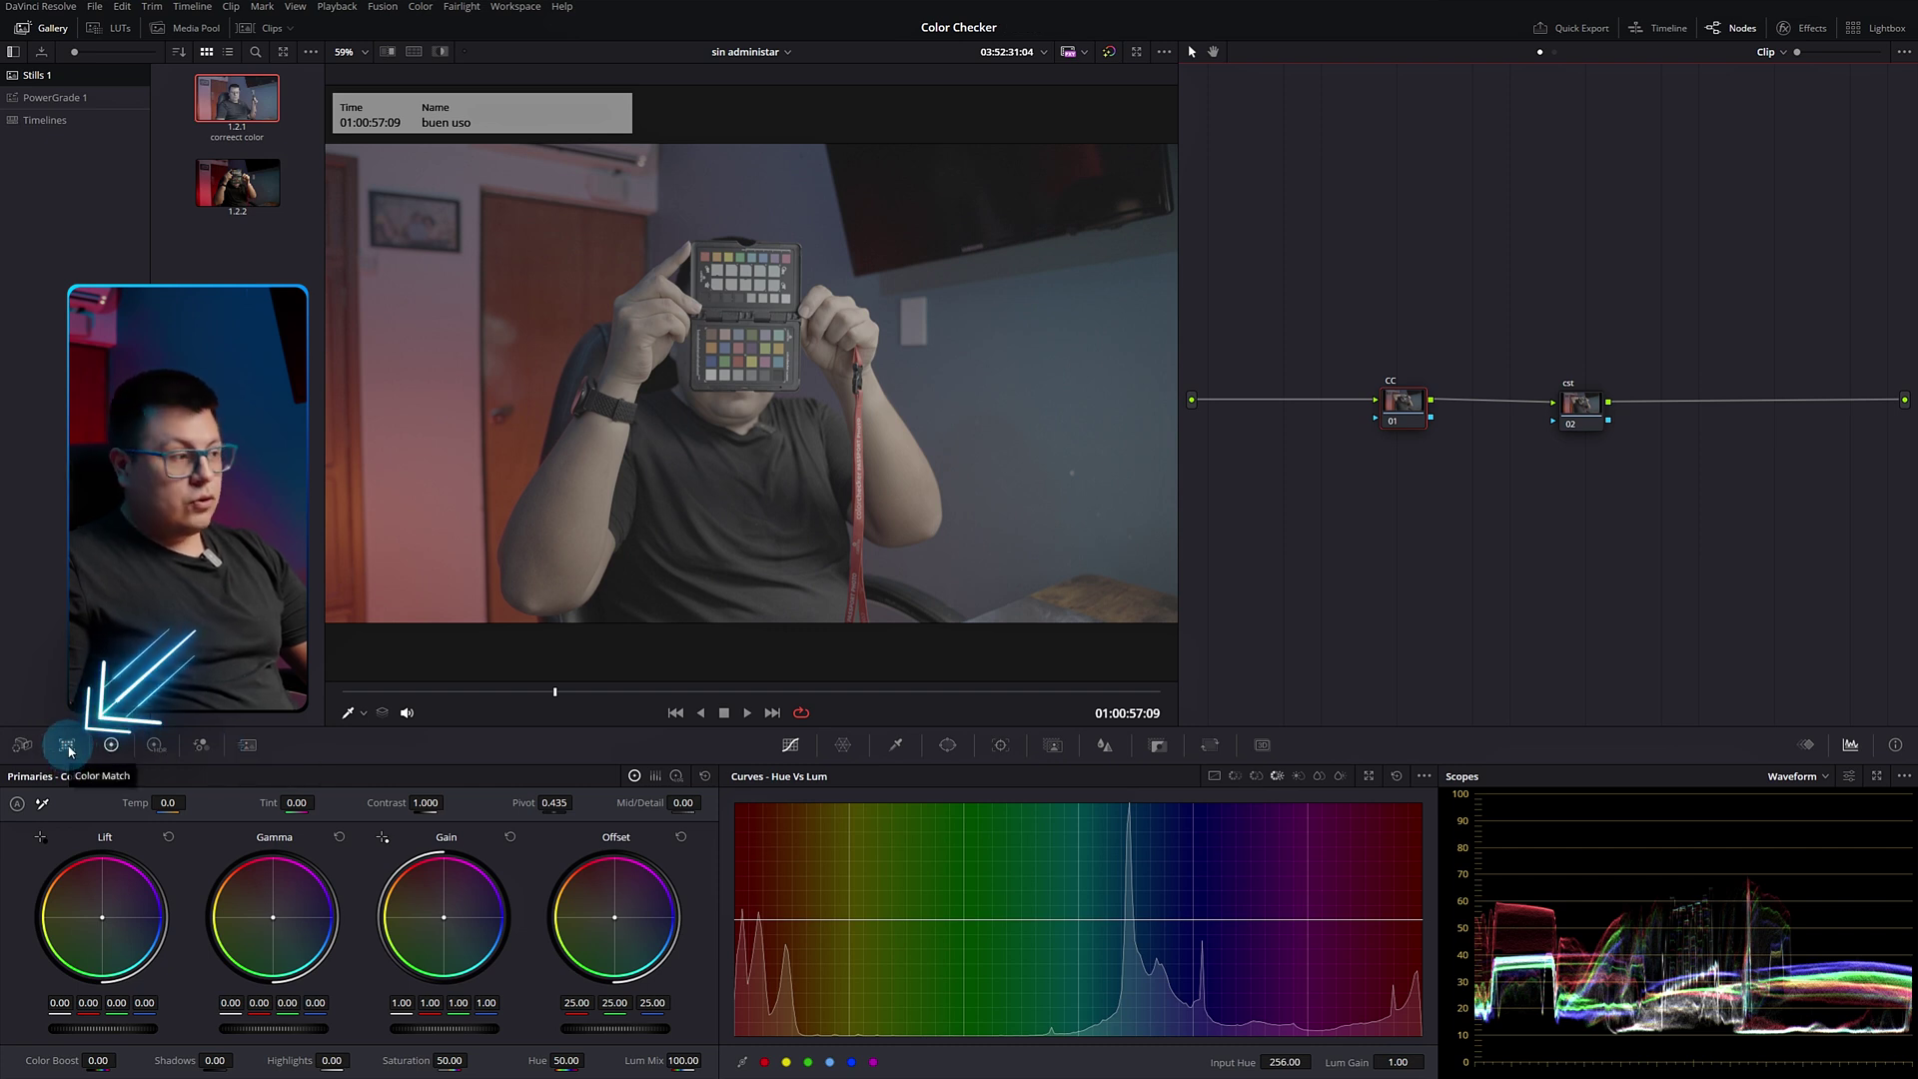
left_click(67, 746)
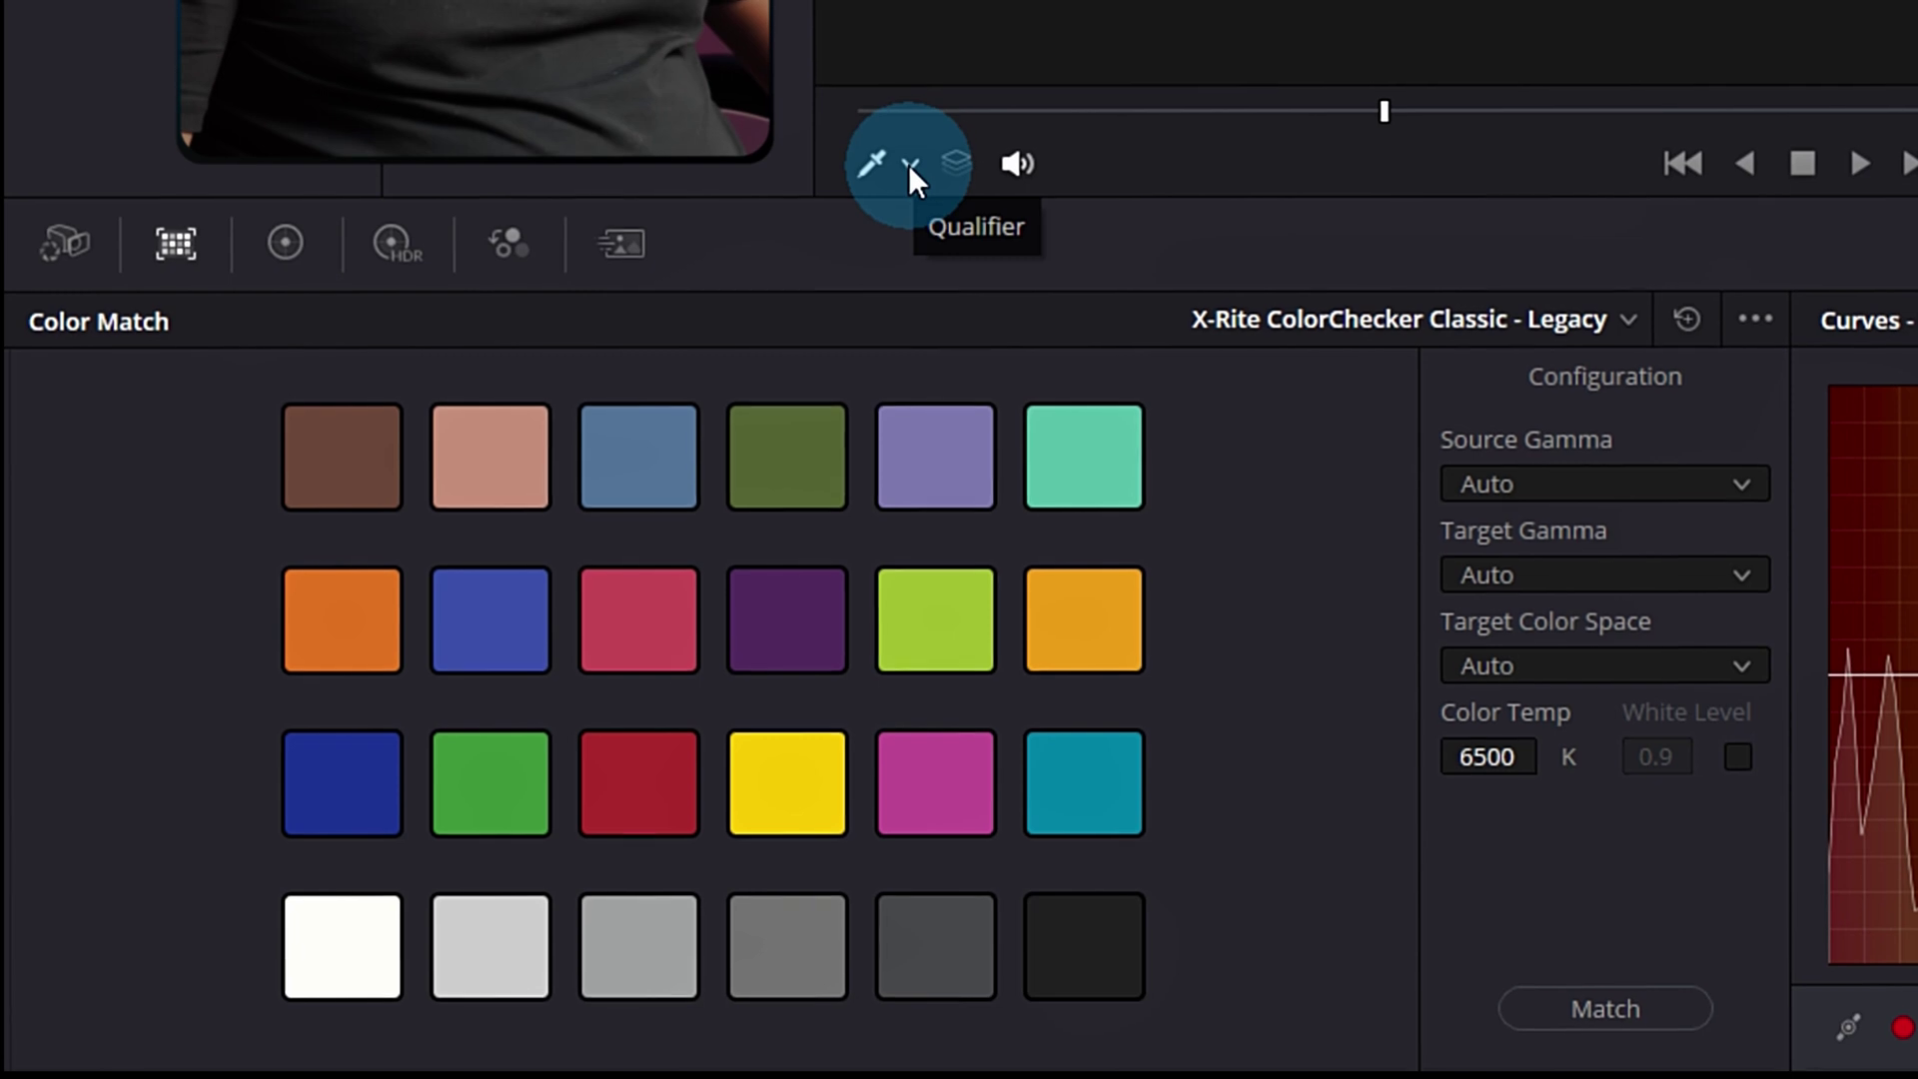
- Overlay the color chart grid on the viewer and drag its corners roughly onto the ColorChecker
left_click(364, 715)
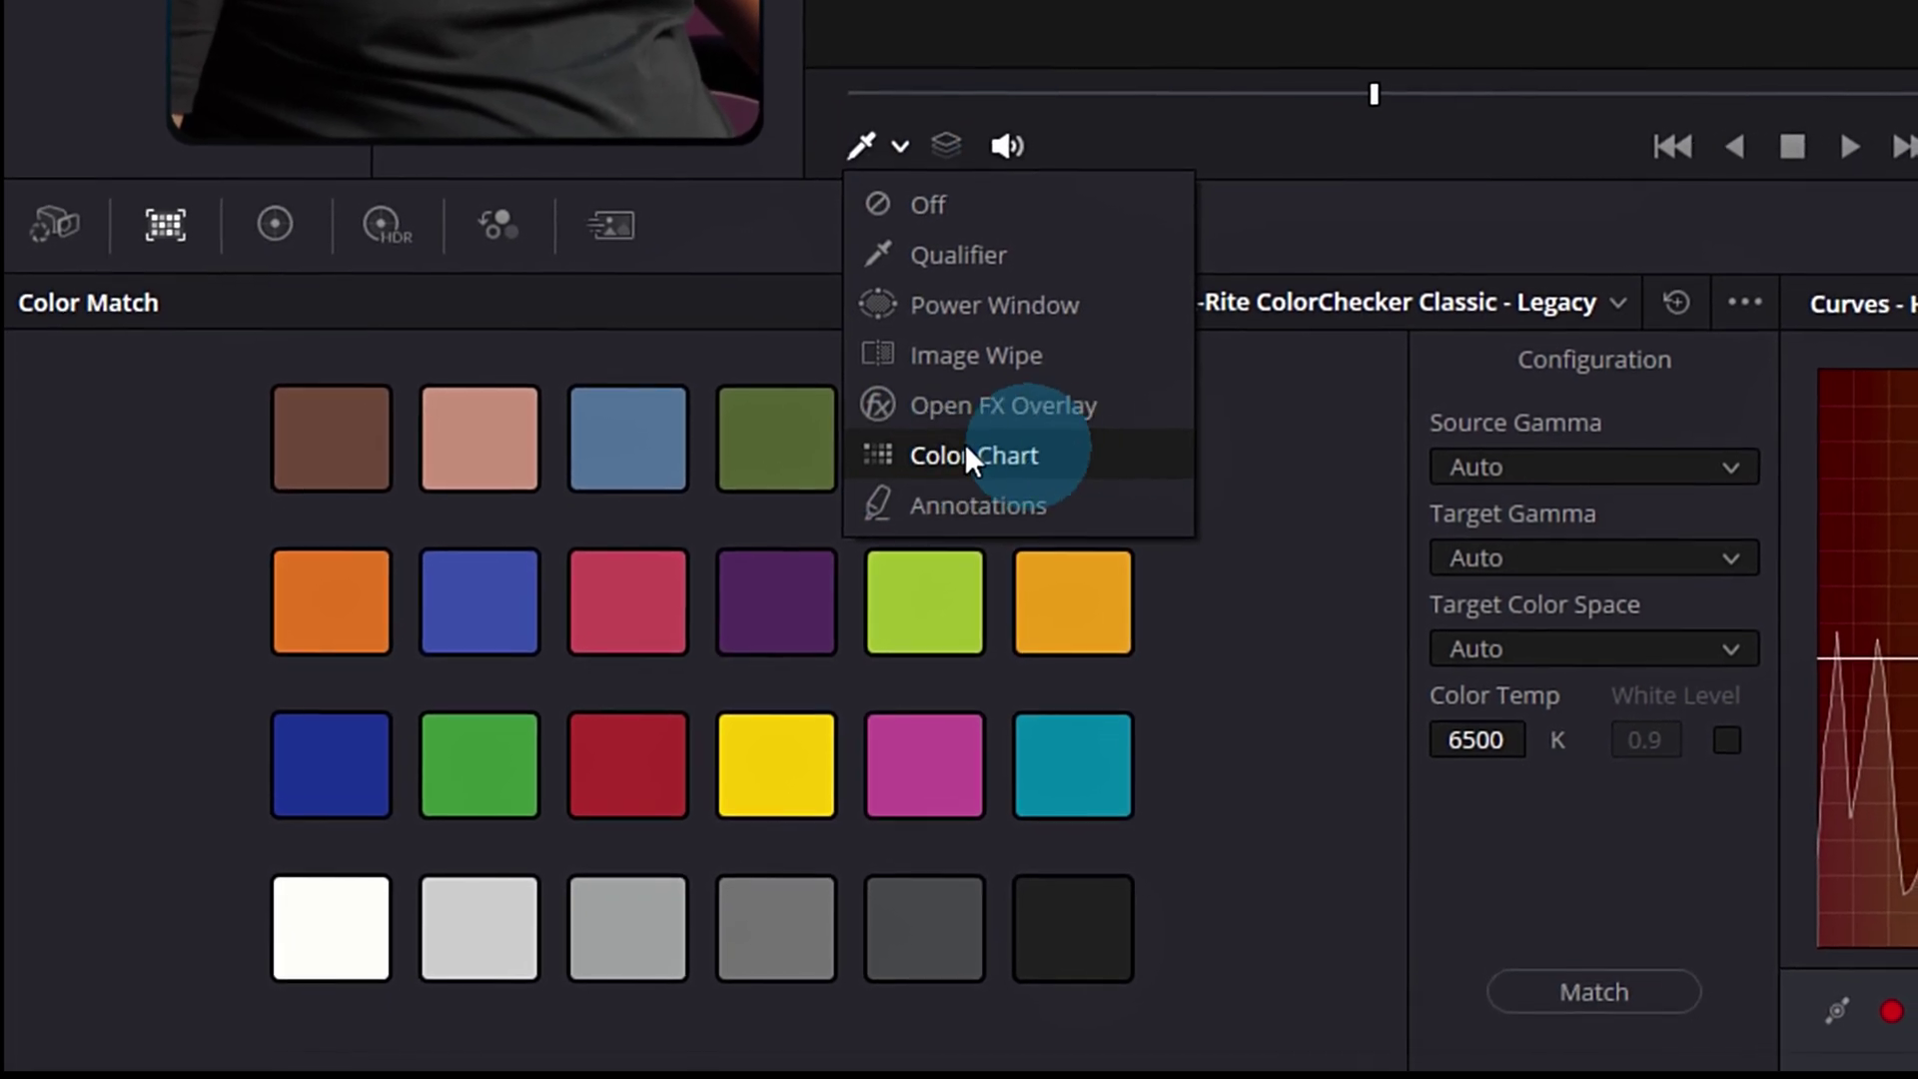
left_click(967, 454)
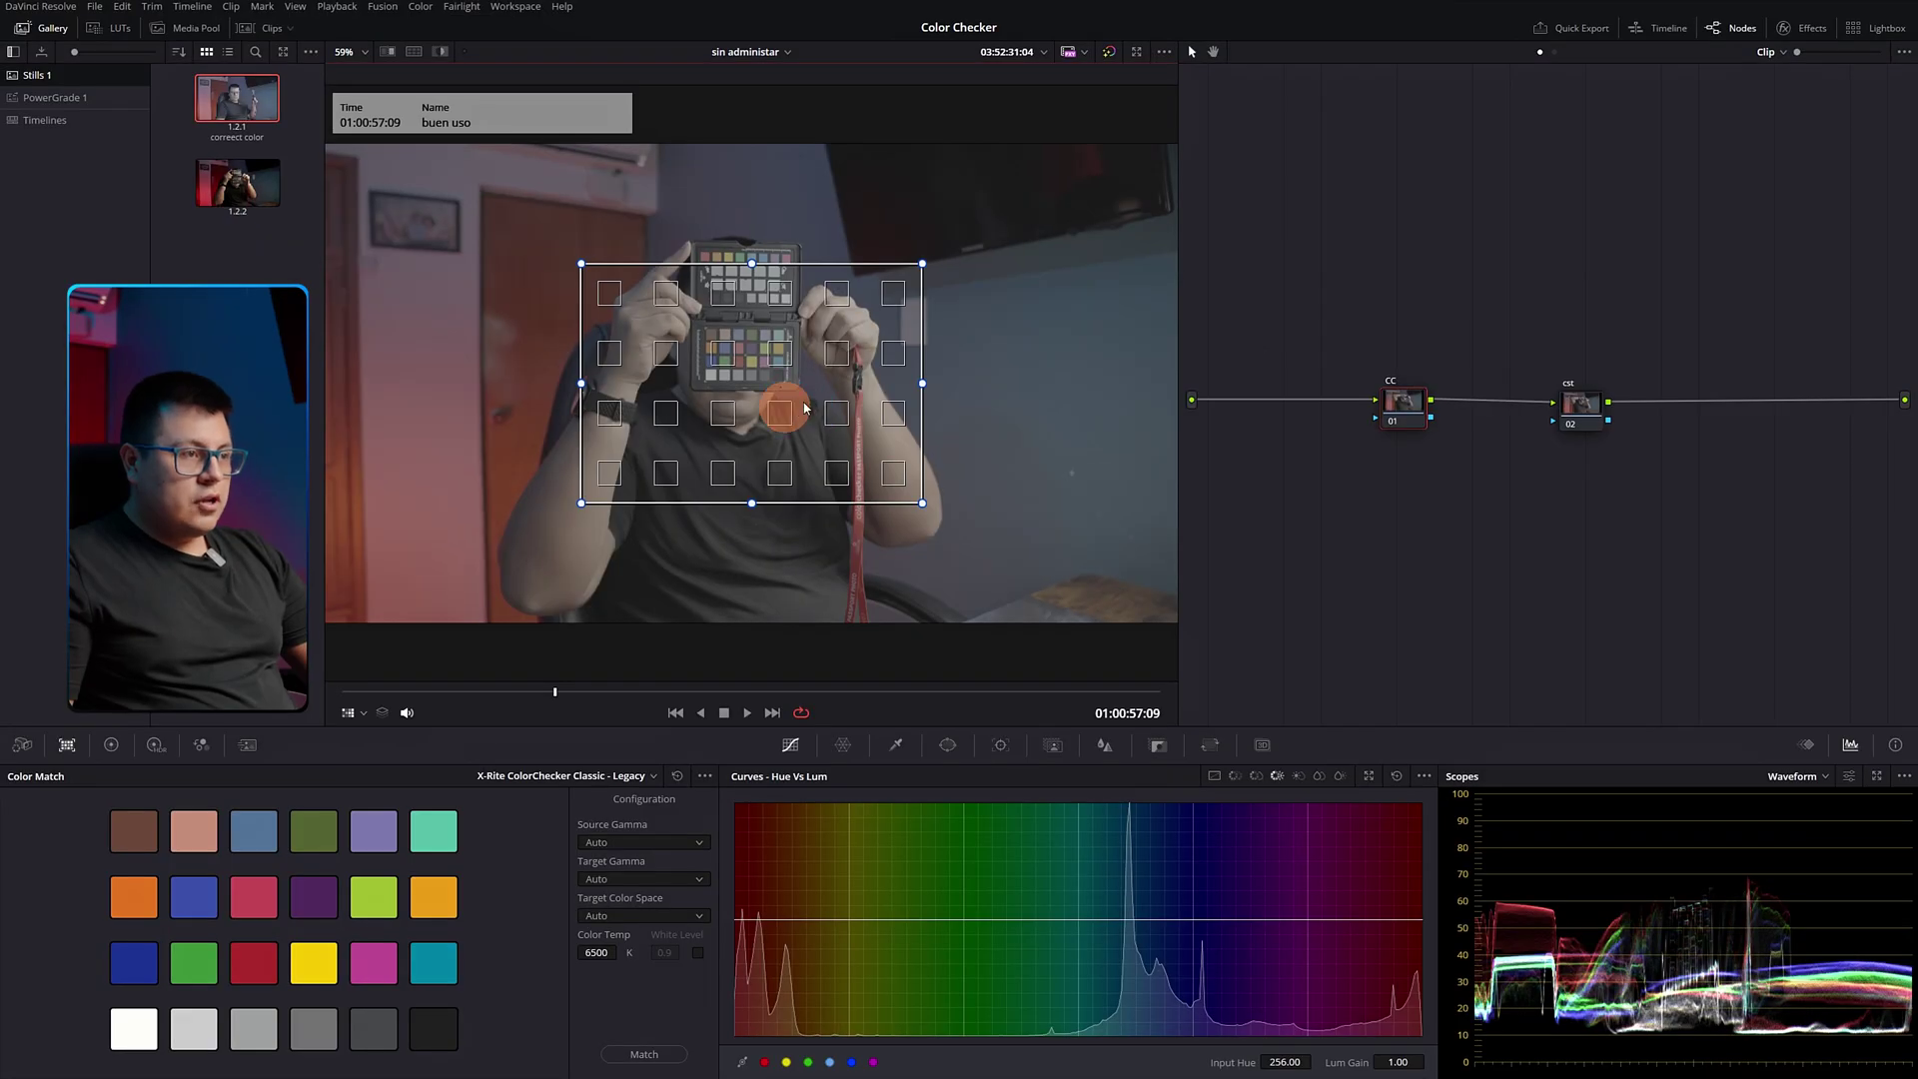
left_click_drag(805, 408, 751, 359)
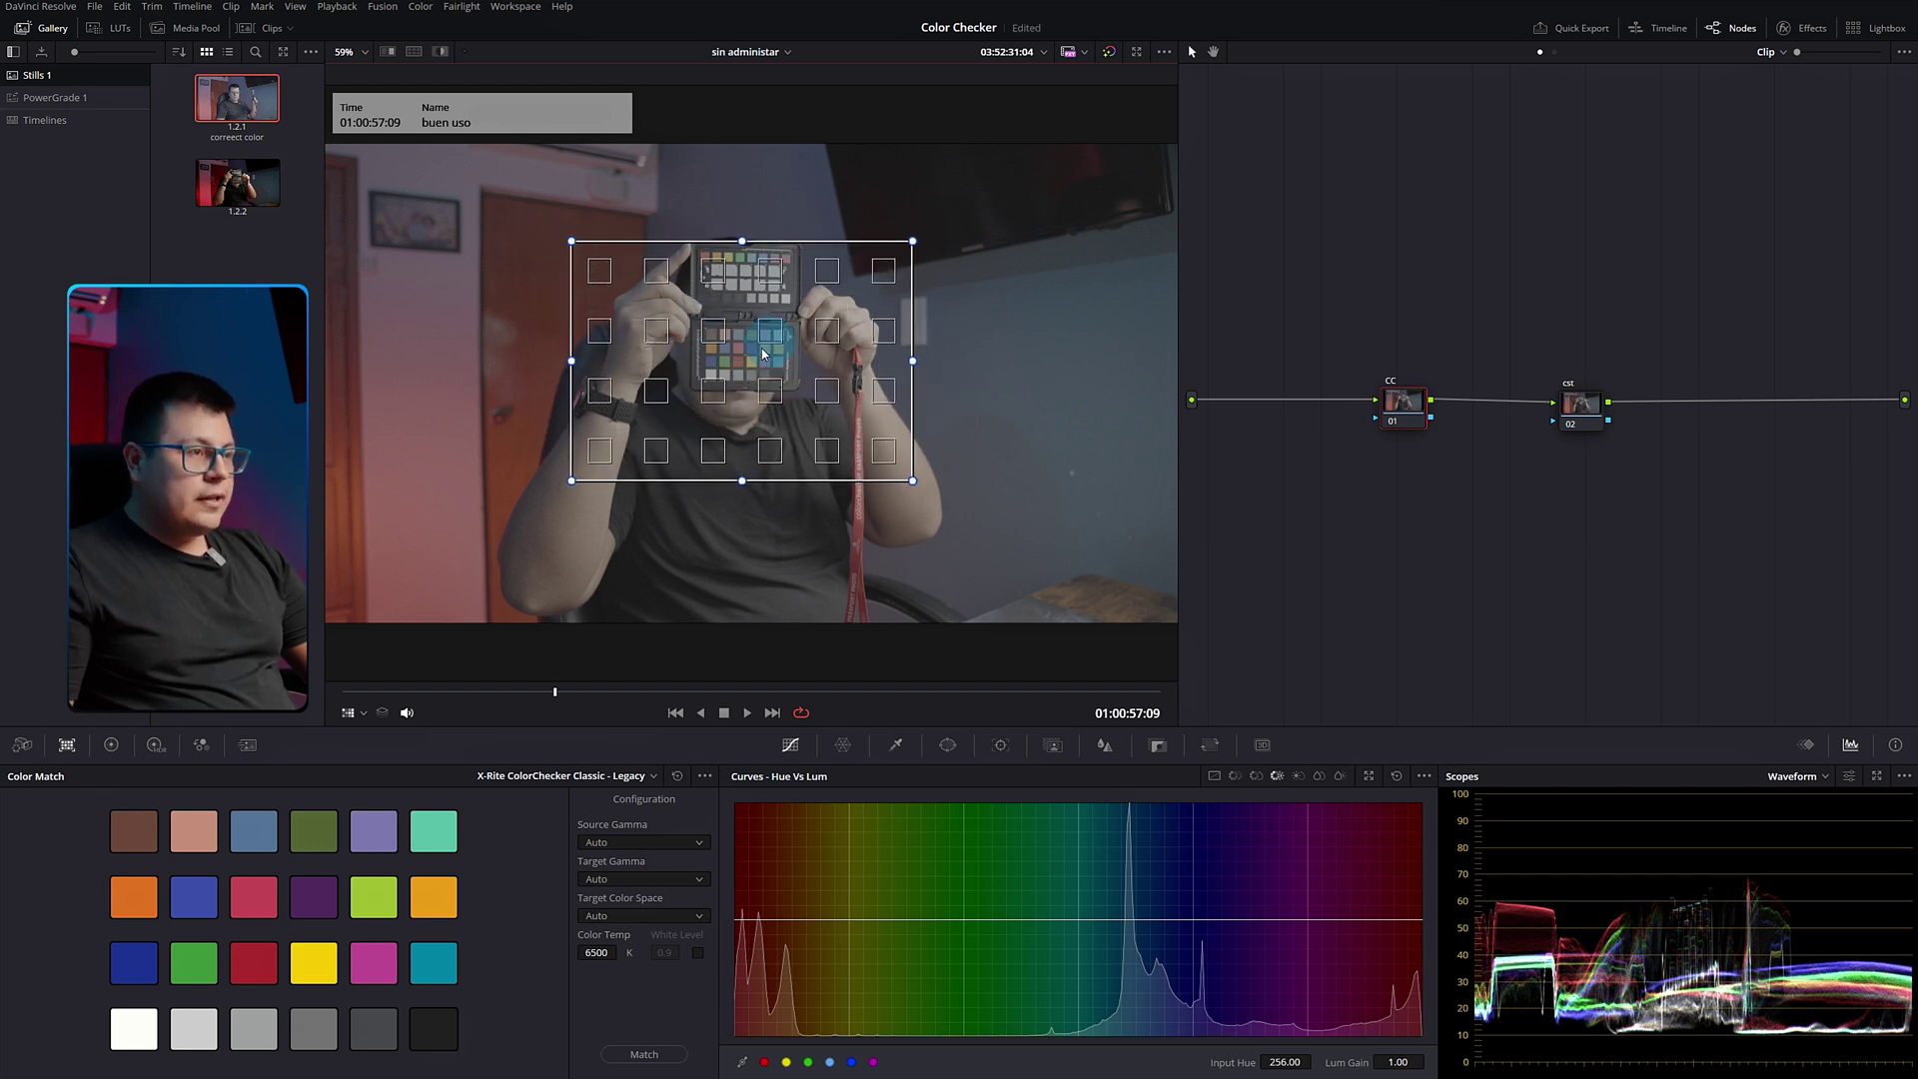
left_click_drag(571, 241, 704, 324)
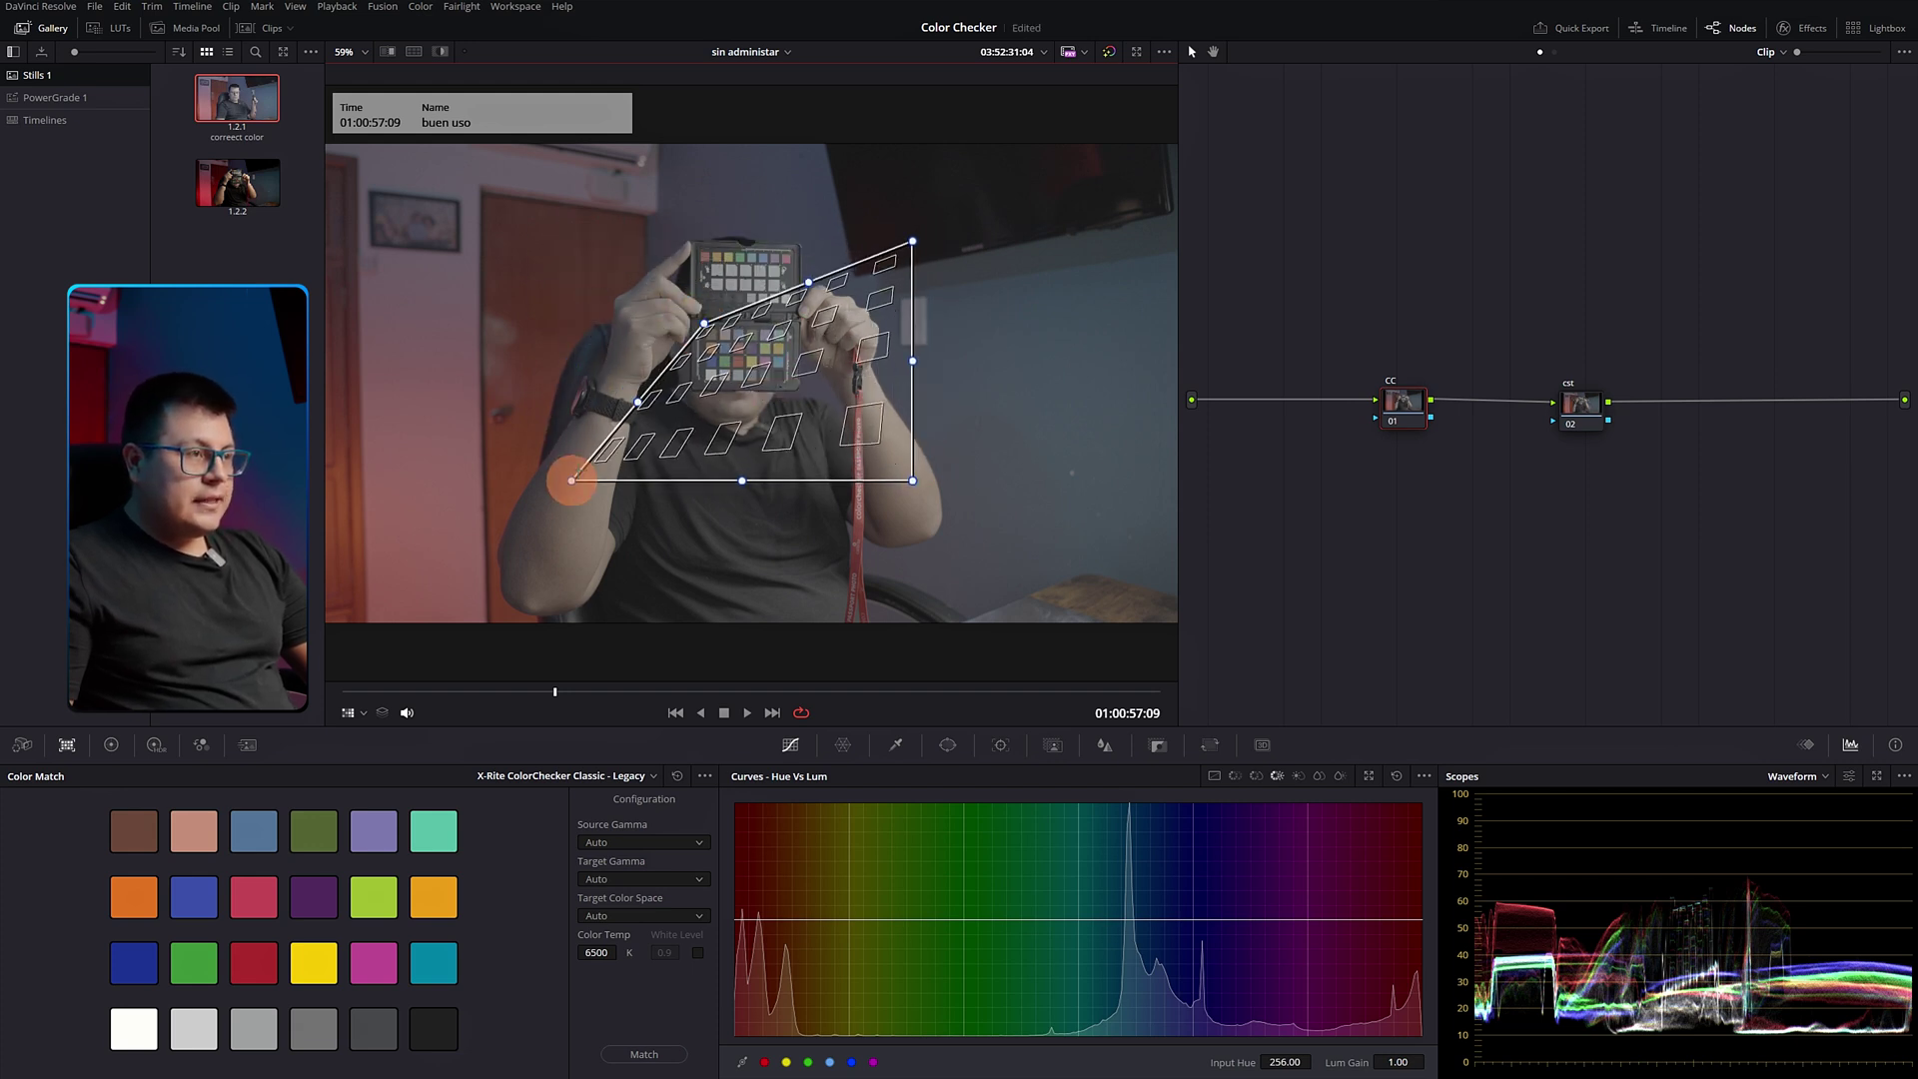
left_click_drag(572, 480, 705, 367)
left_click_drag(912, 241, 781, 321)
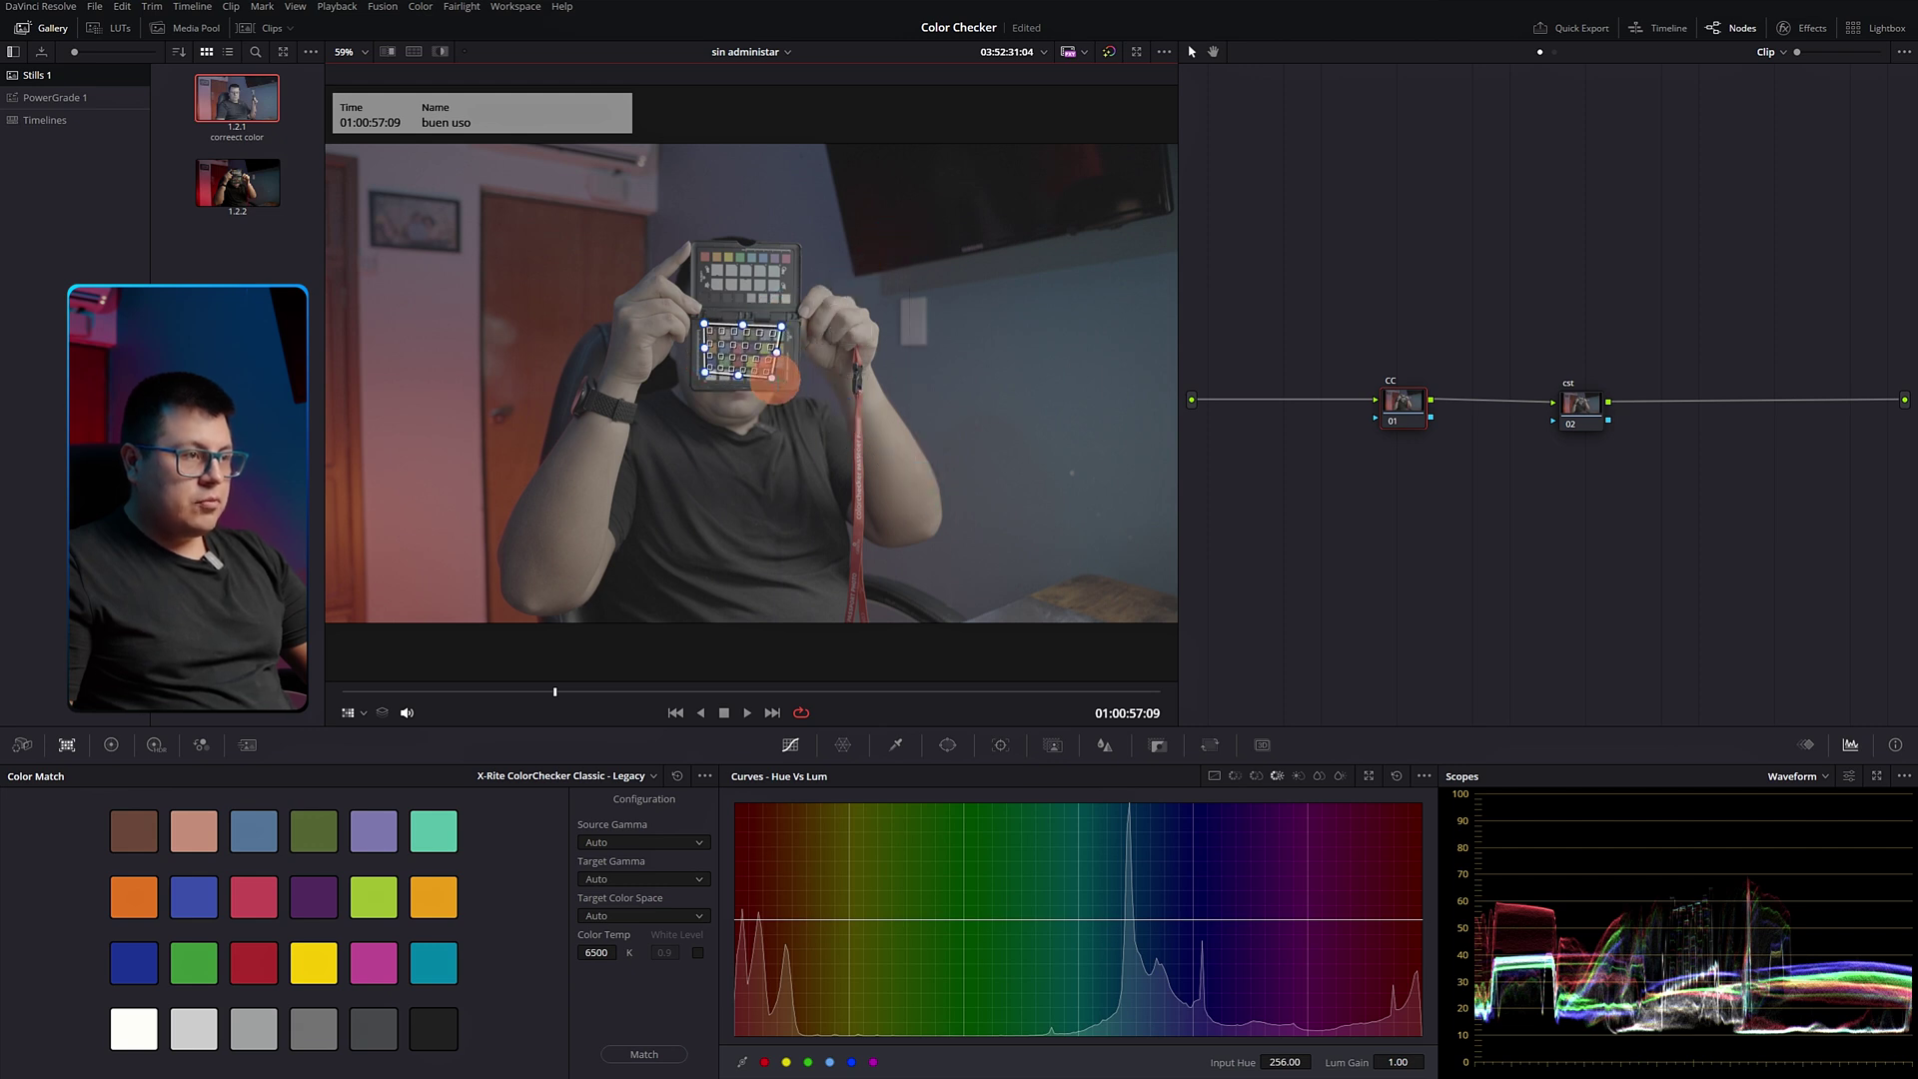
- Fine-tune the grid's corners and right edge over the 24 patches
scroll(774, 378, "up", 6)
scroll(856, 492, "down", 2)
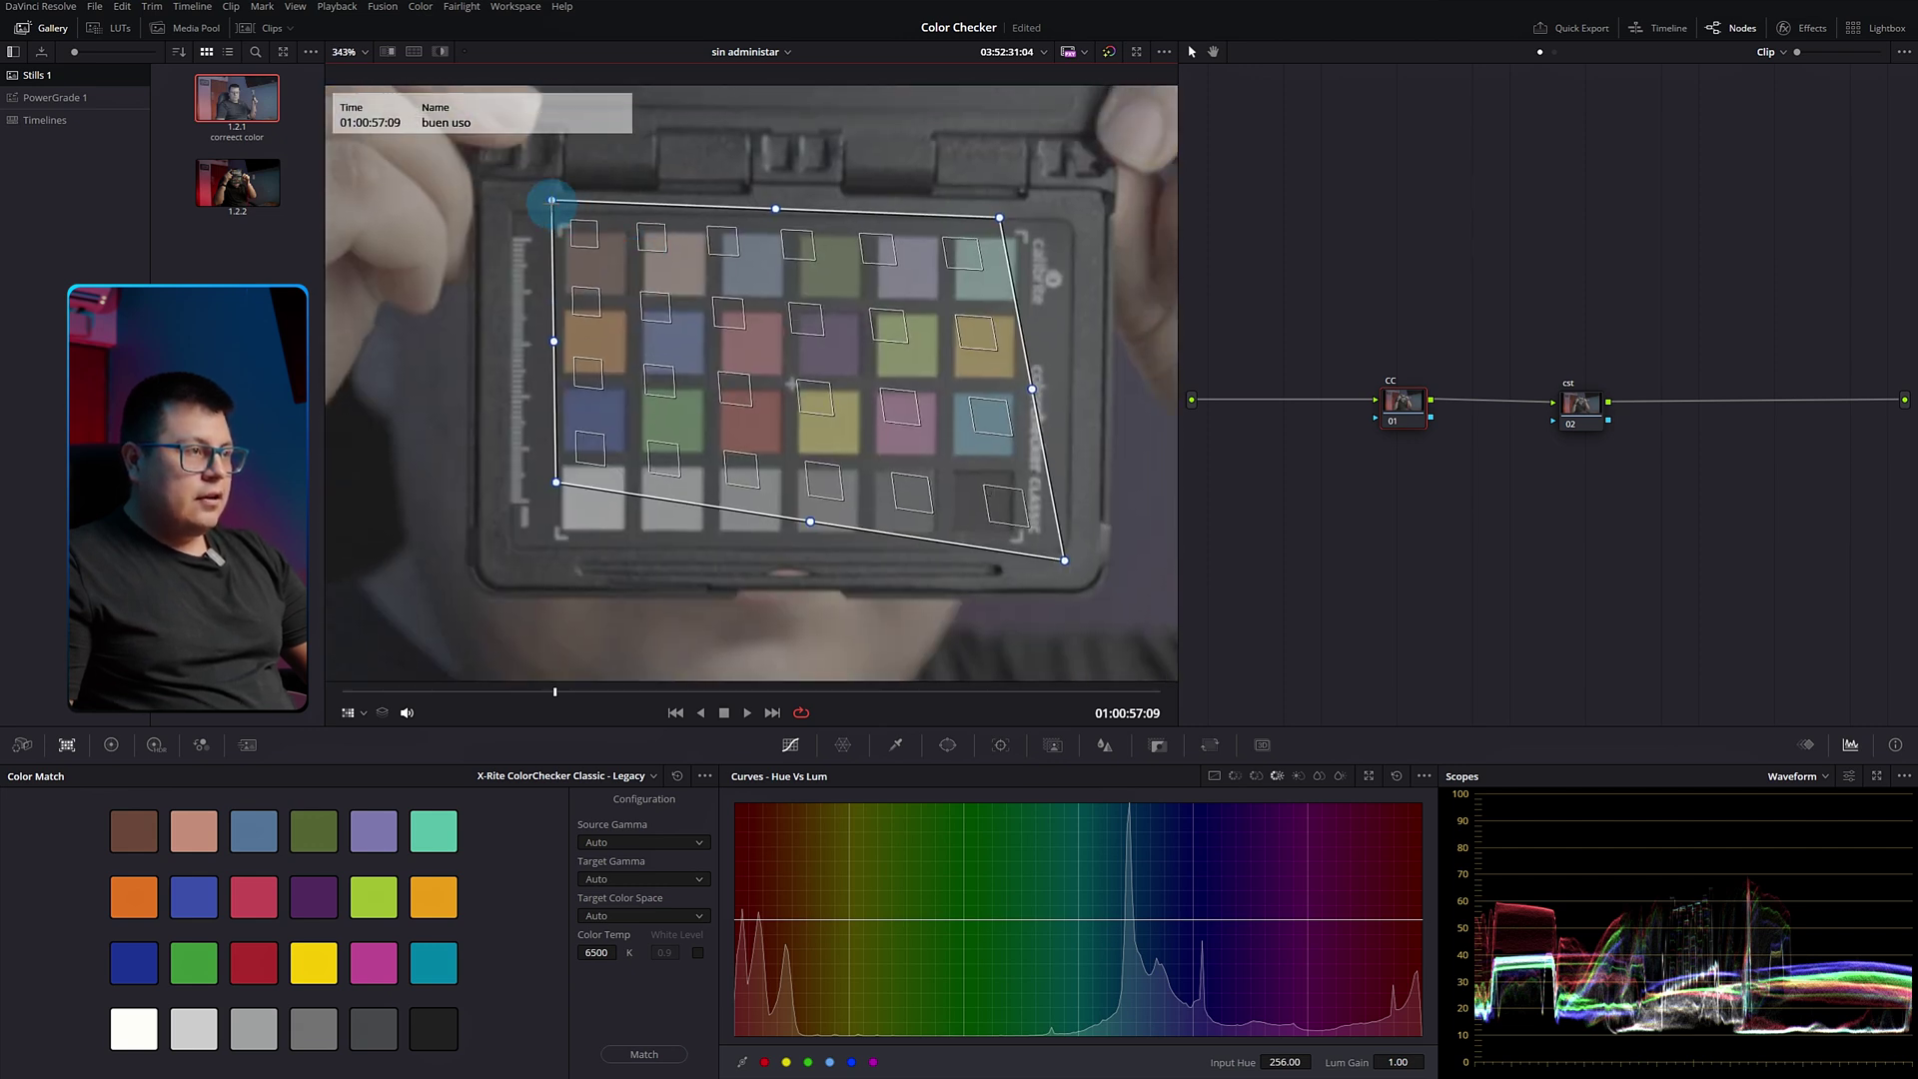
left_click_drag(552, 200, 562, 227)
left_click_drag(556, 483, 558, 534)
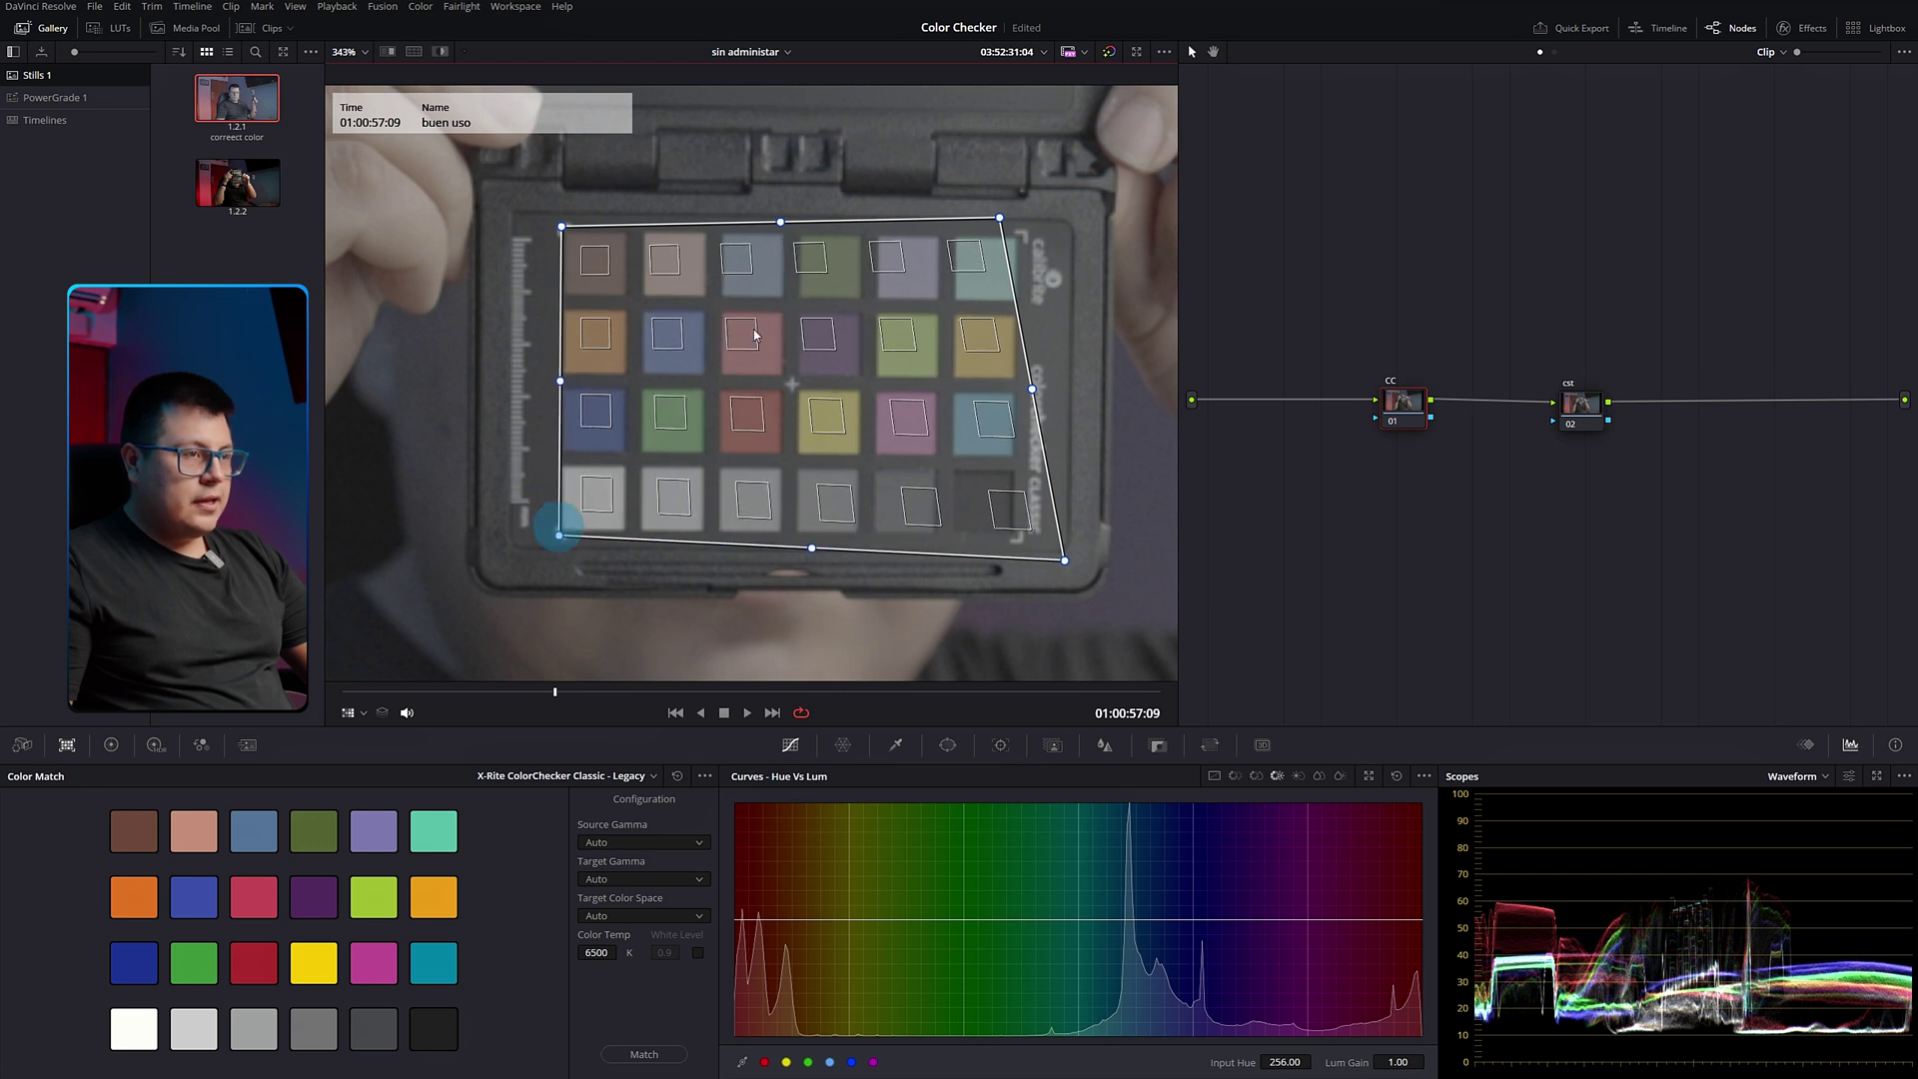
left_click_drag(997, 218, 958, 266)
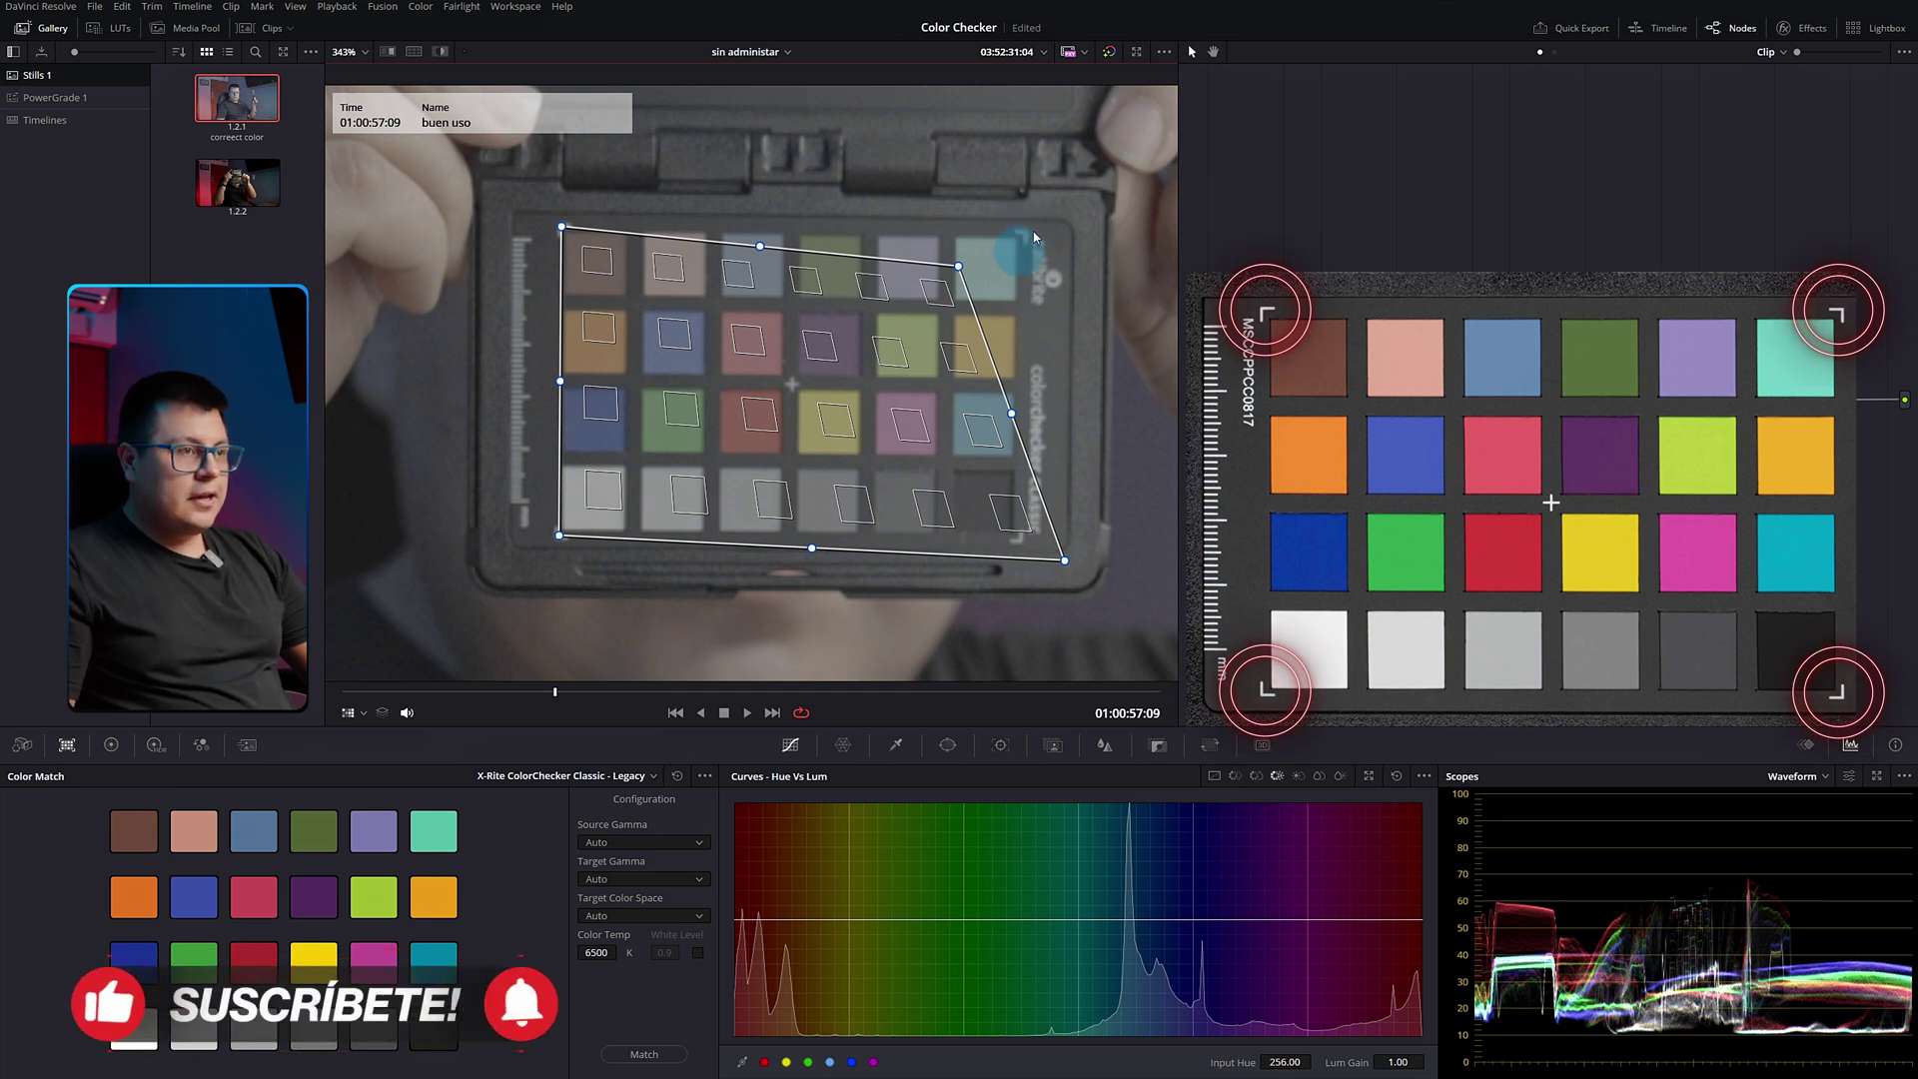
left_click_drag(1029, 232, 1025, 232)
left_click_drag(1065, 561, 1018, 540)
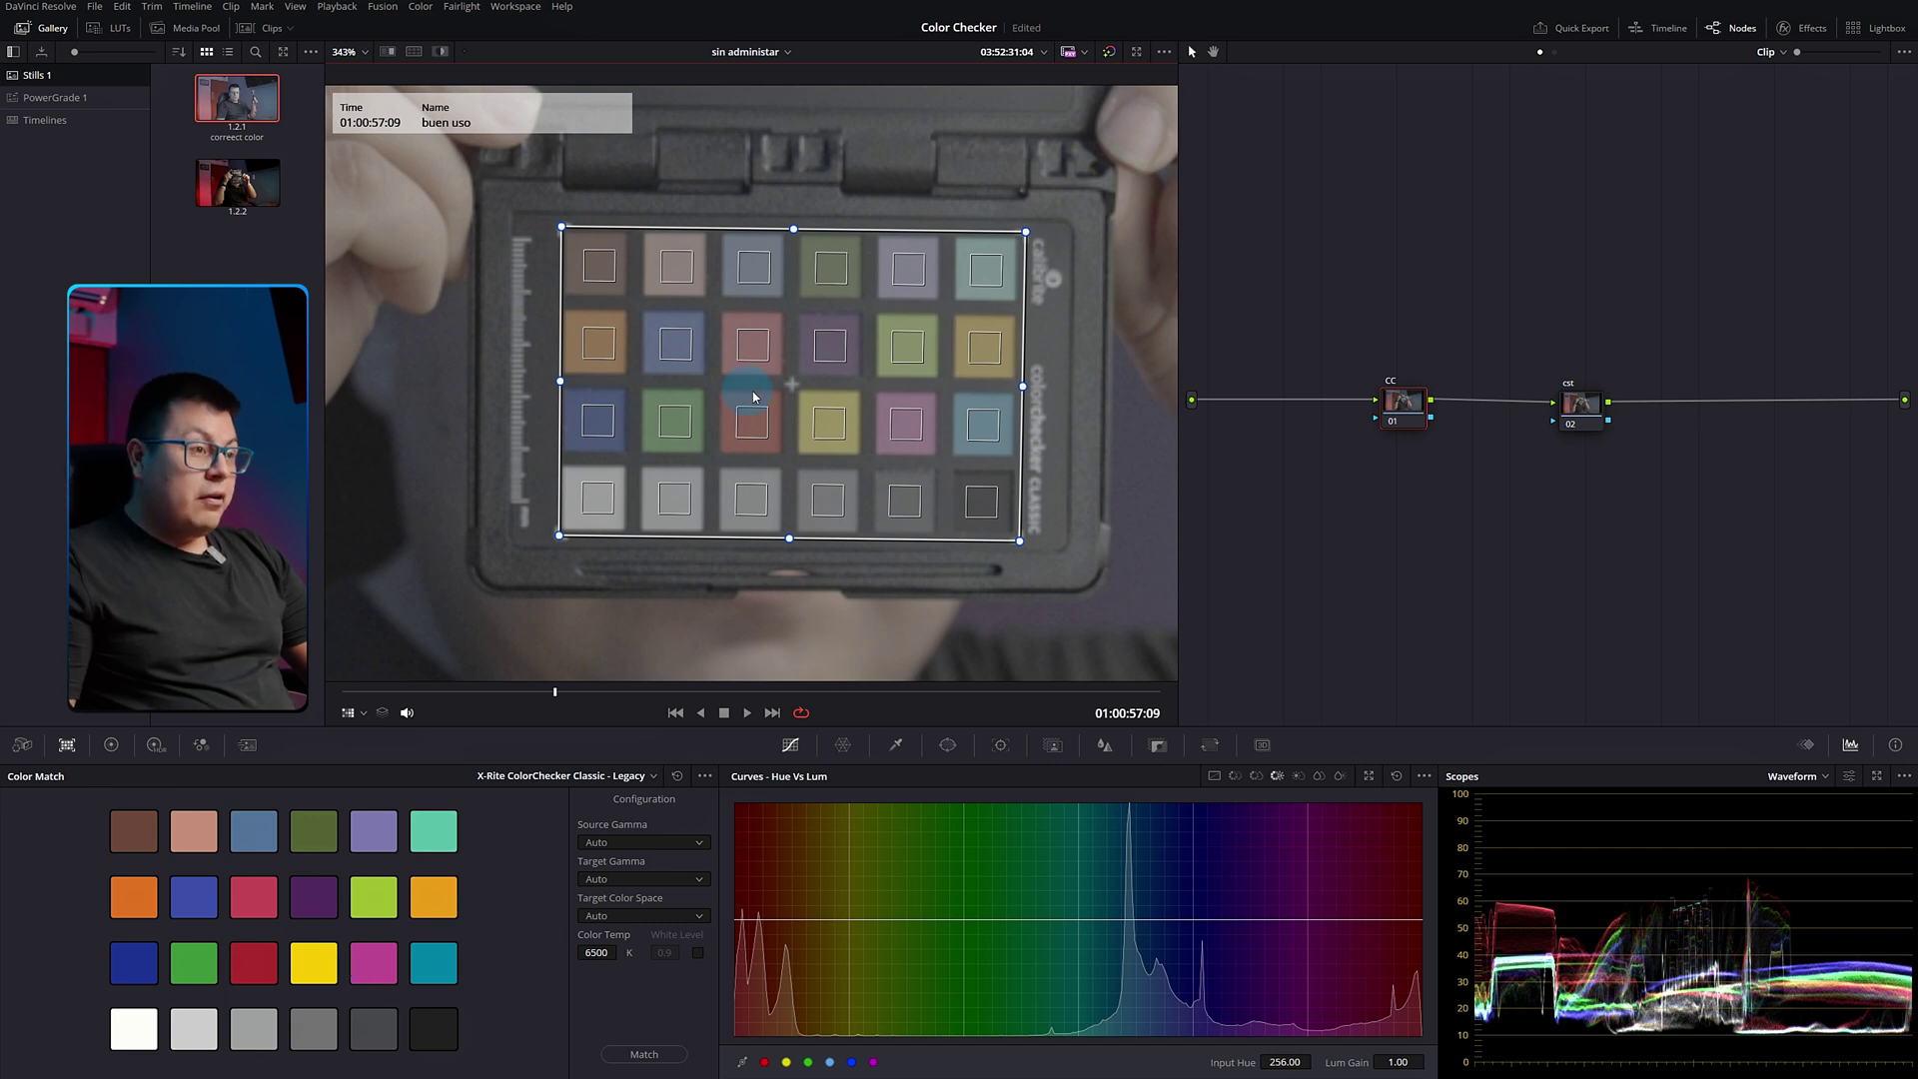
- Choose SLog3 in both the Source Gamma and Target Gamma dropdowns, with Color Temp at 6500 K
scroll(649, 327, "down", 5)
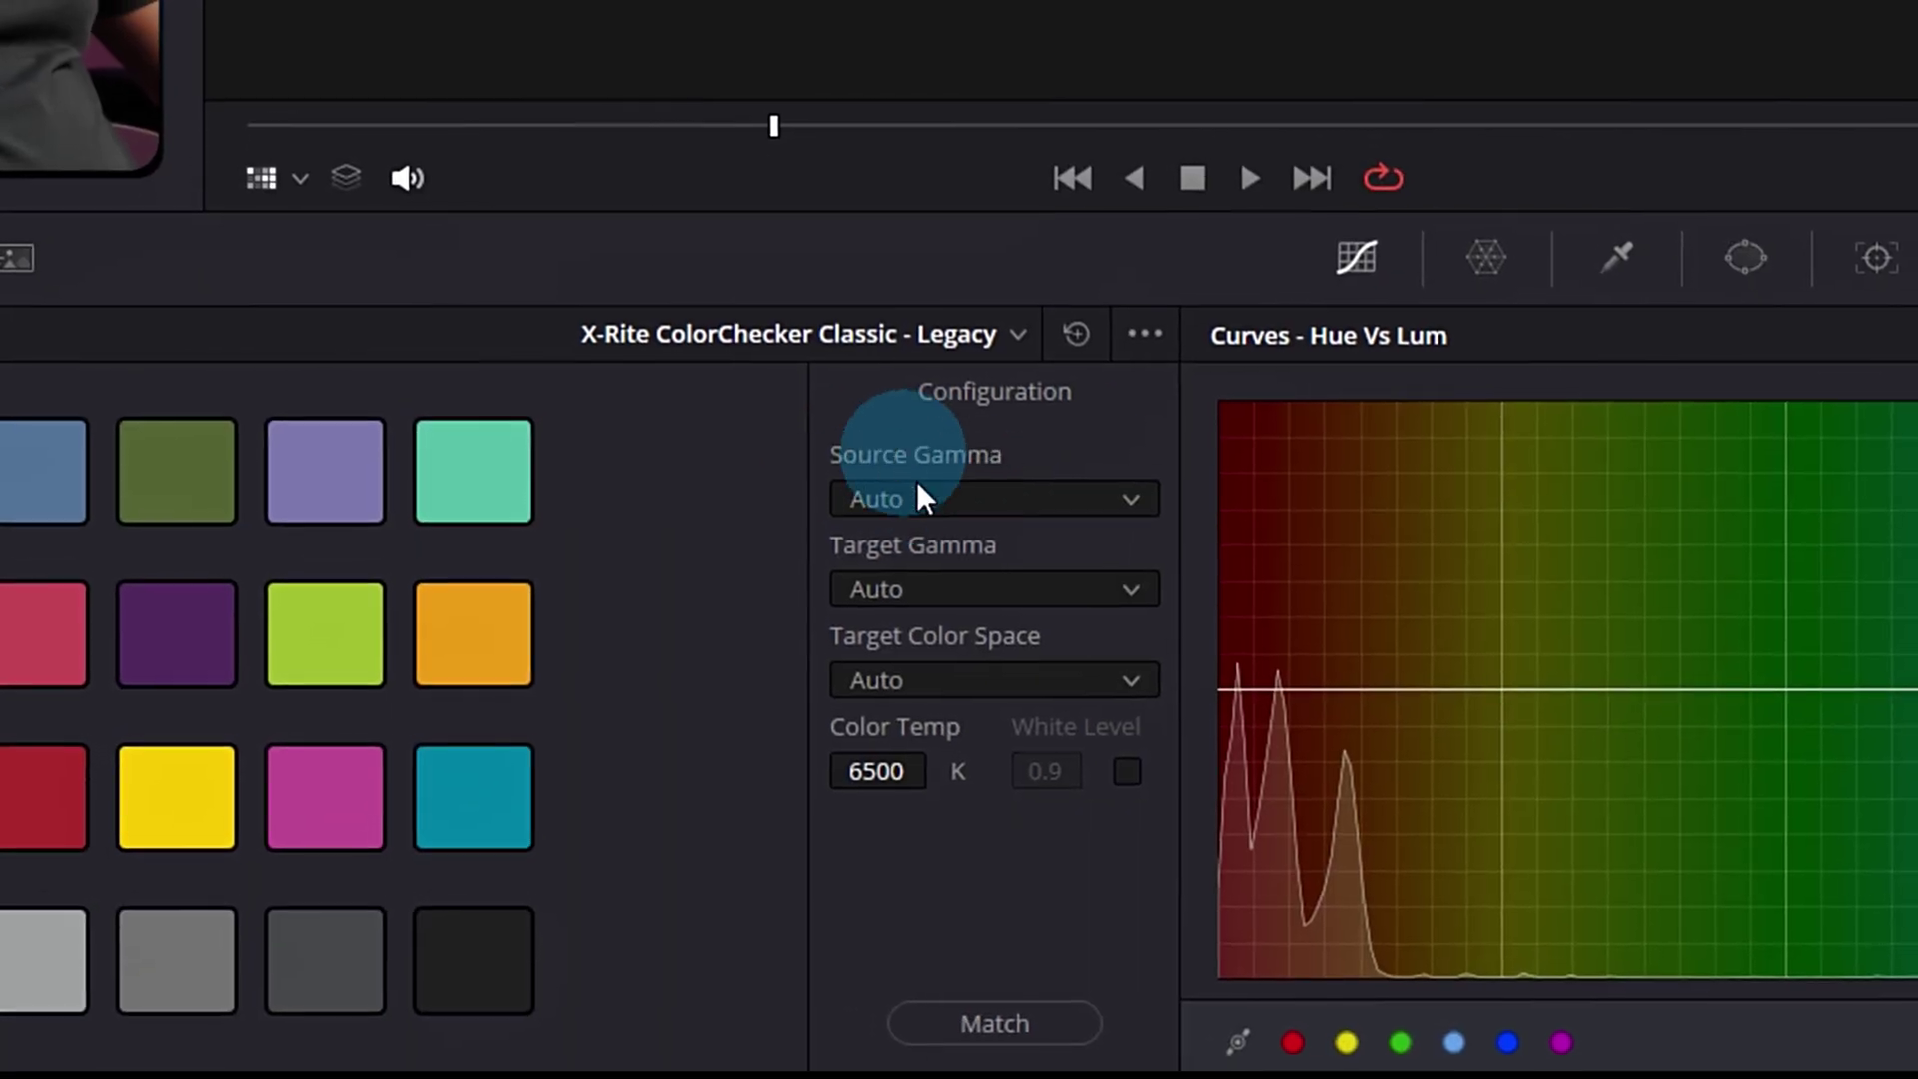
left_click(969, 491)
scroll(1039, 789, "down", 10)
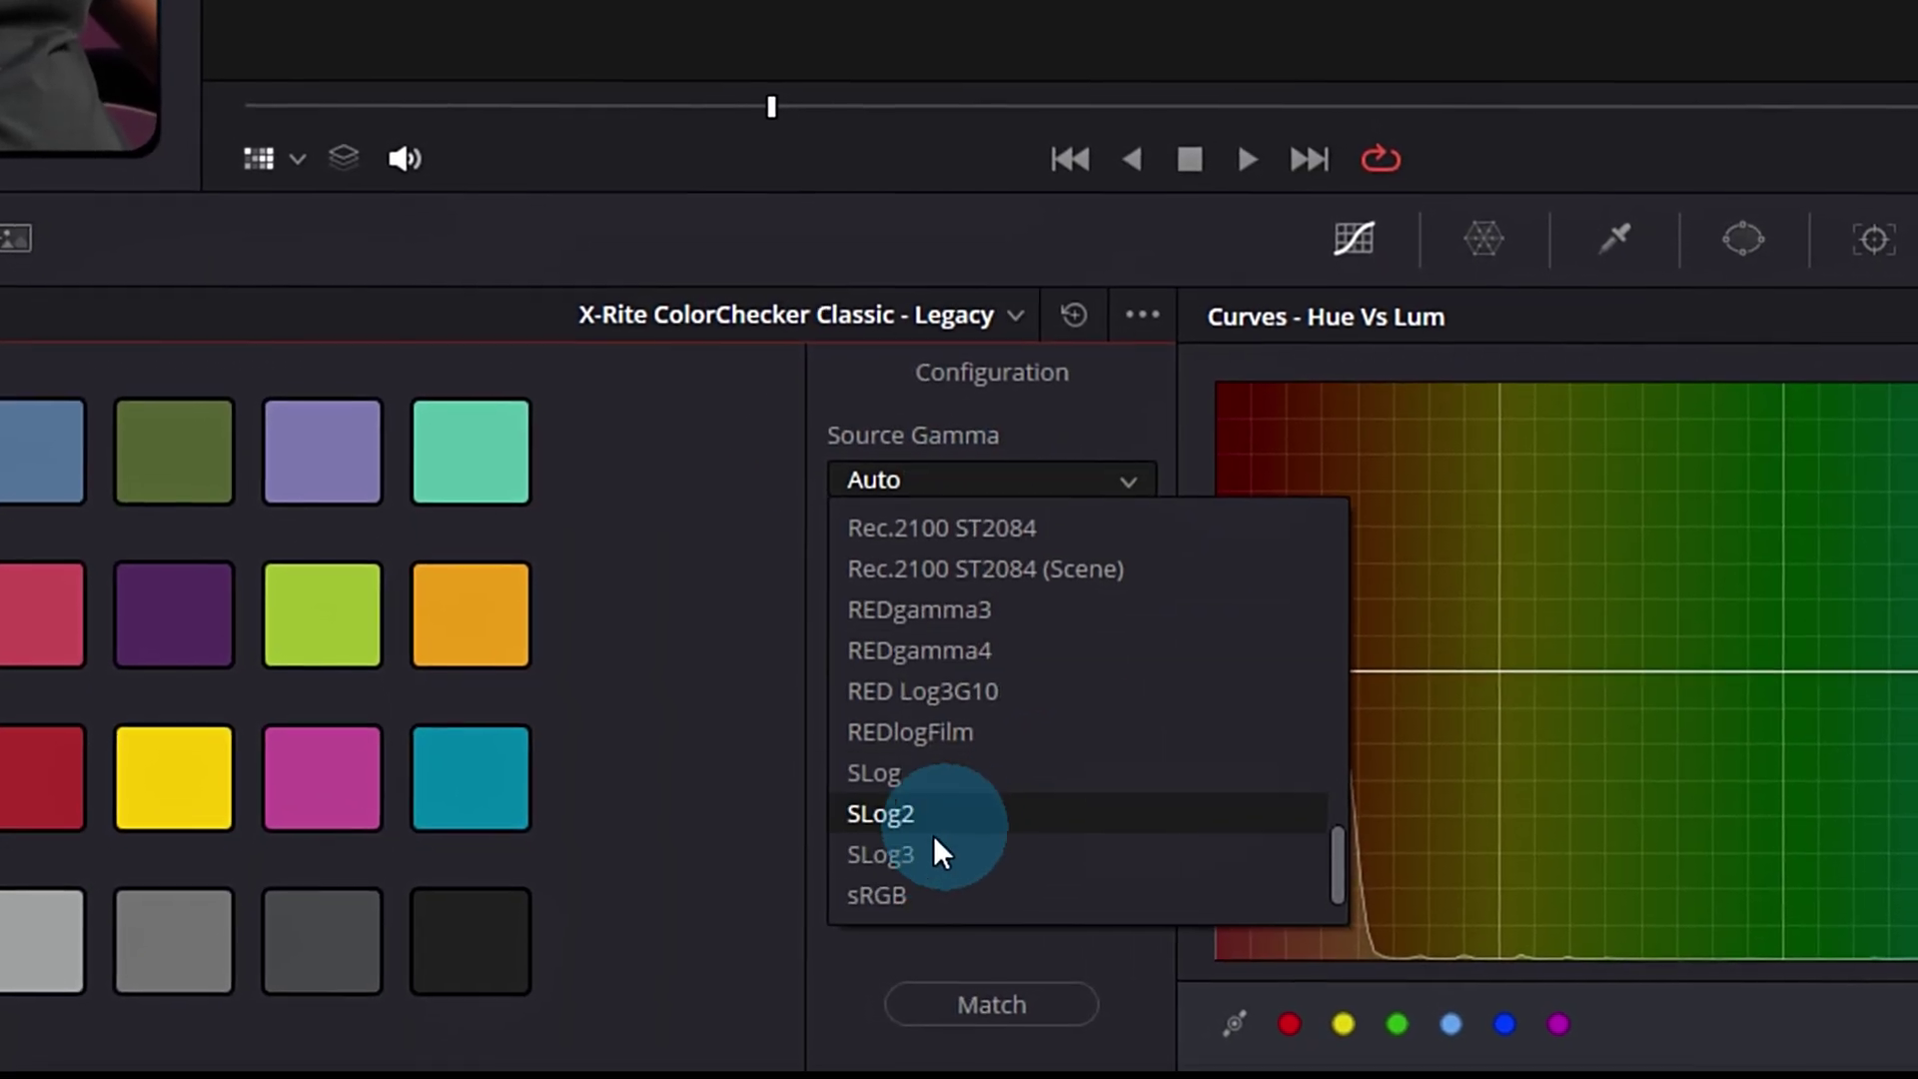
left_click(919, 854)
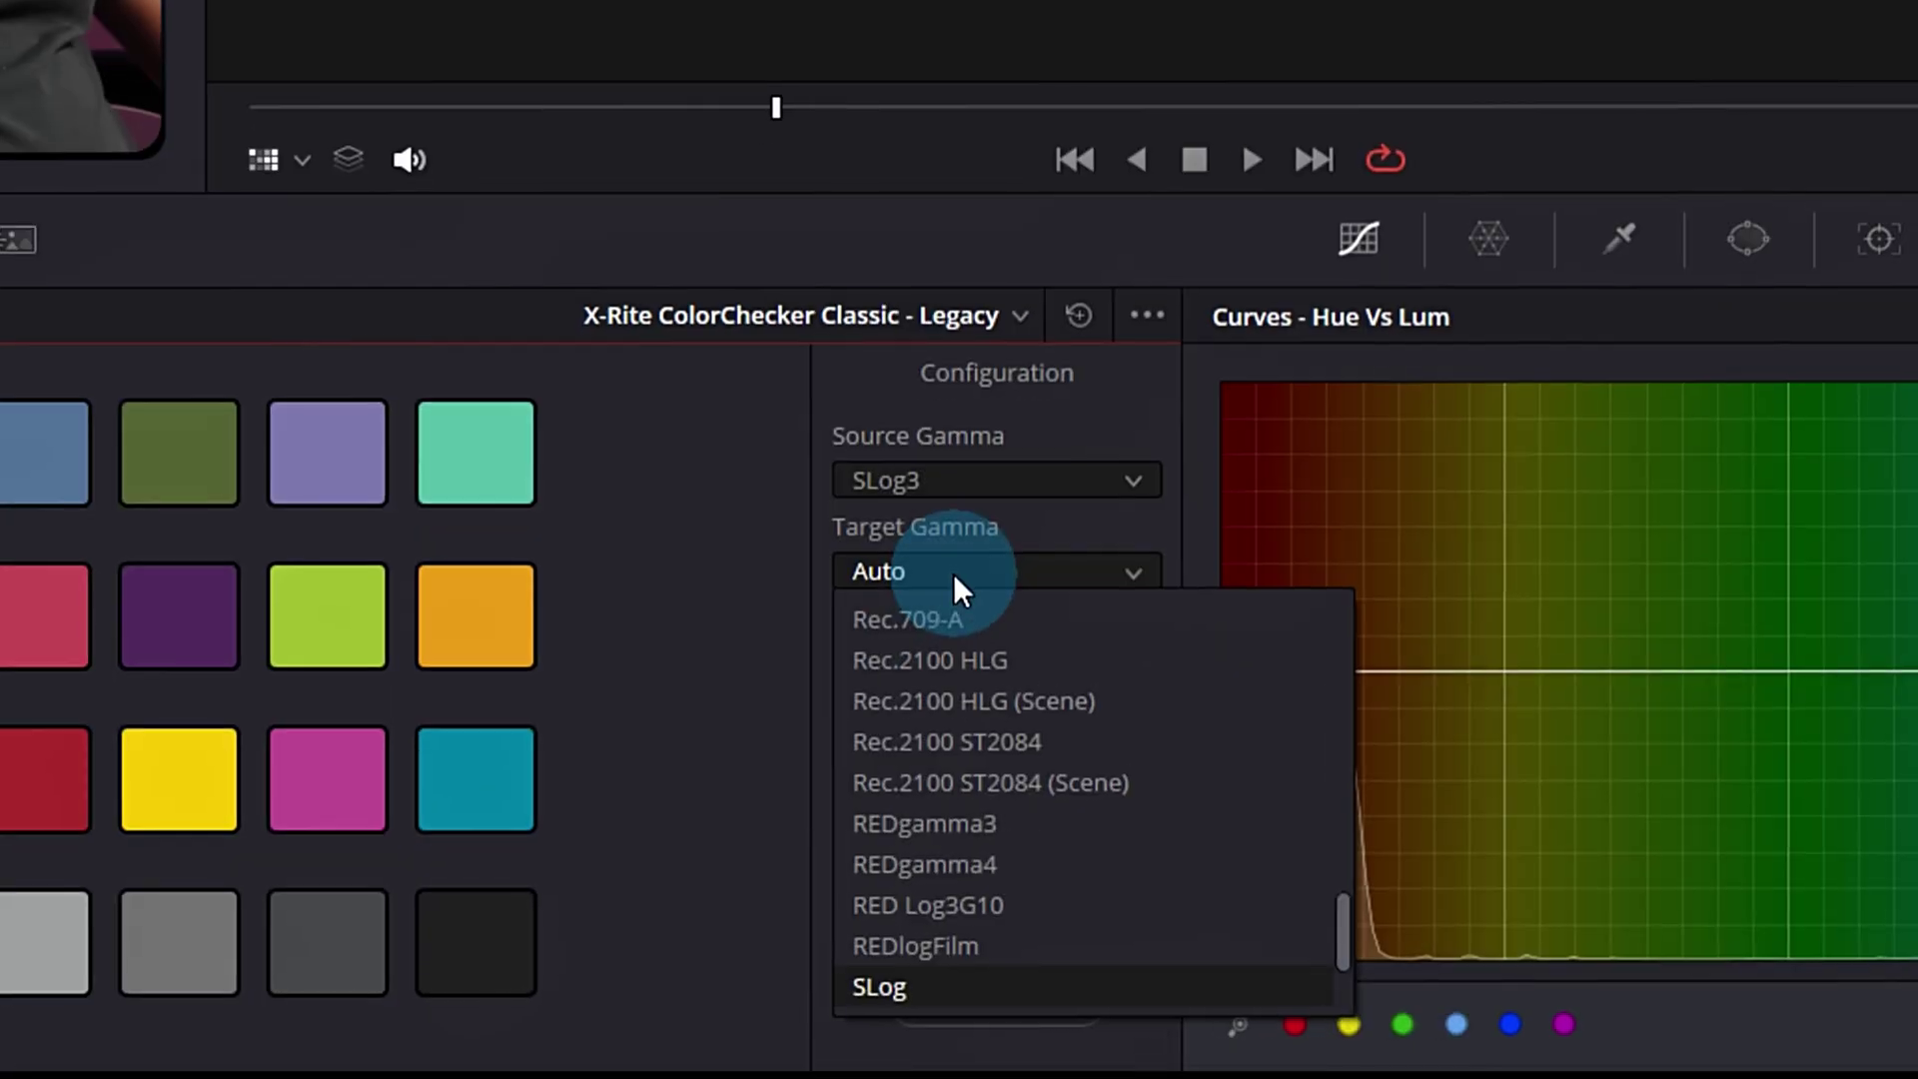
left_click(939, 909)
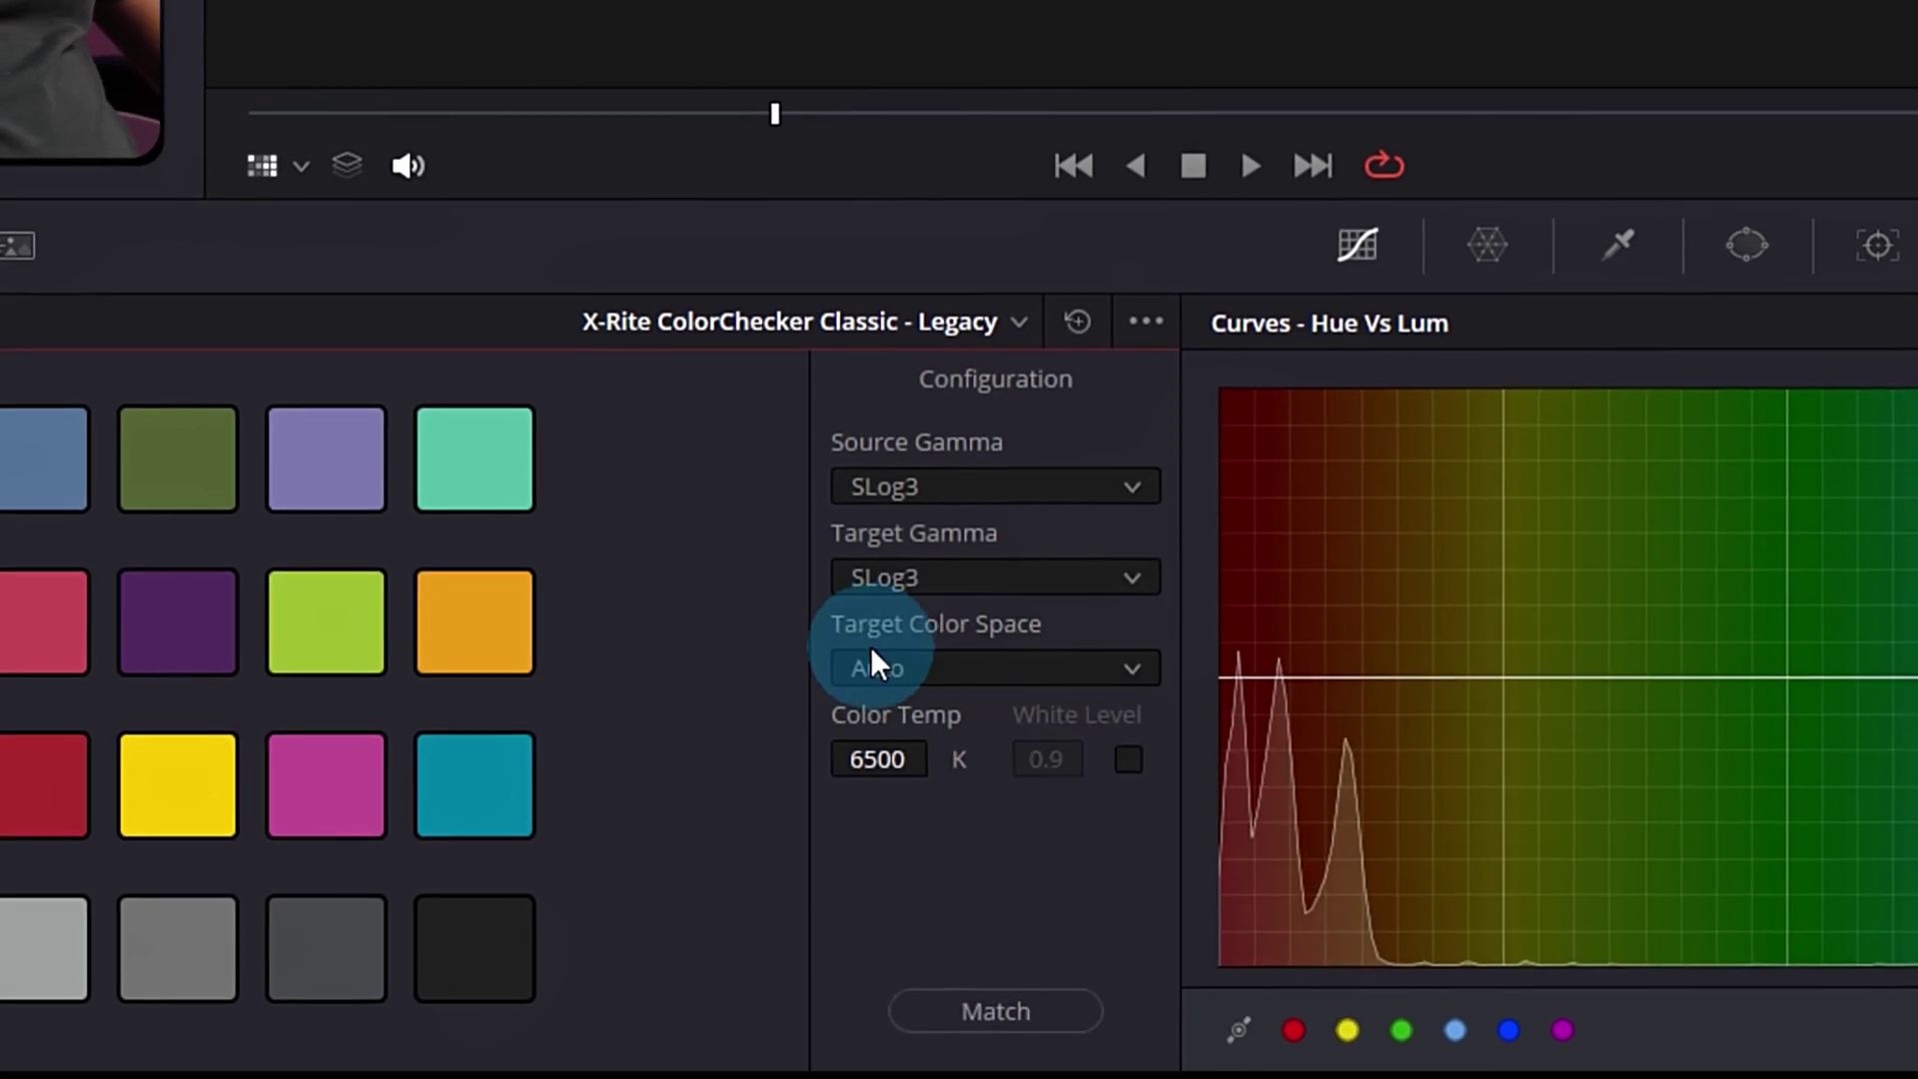
left_click(959, 653)
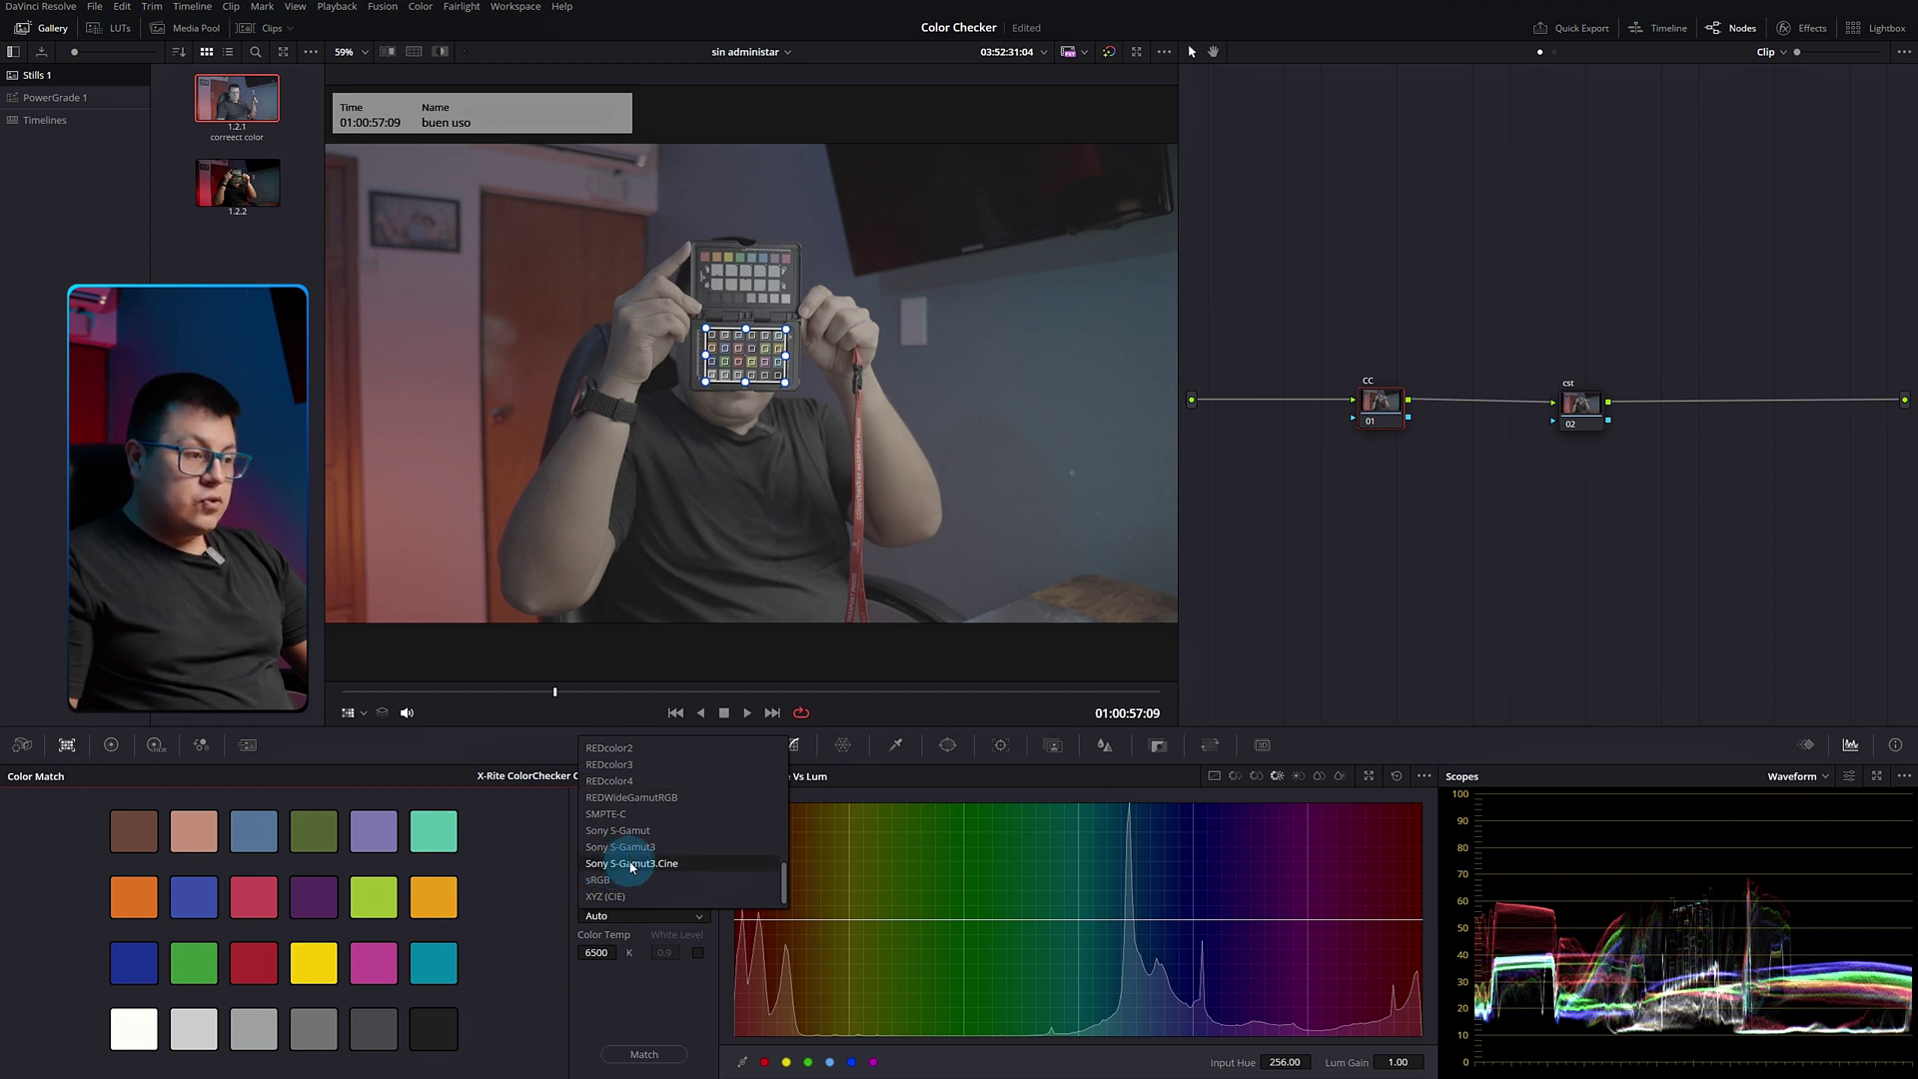
- Run Color Match with Target Color Space Sony S-Gamut3.Cine and Color Temp kept at 6500 K
left_click(653, 865)
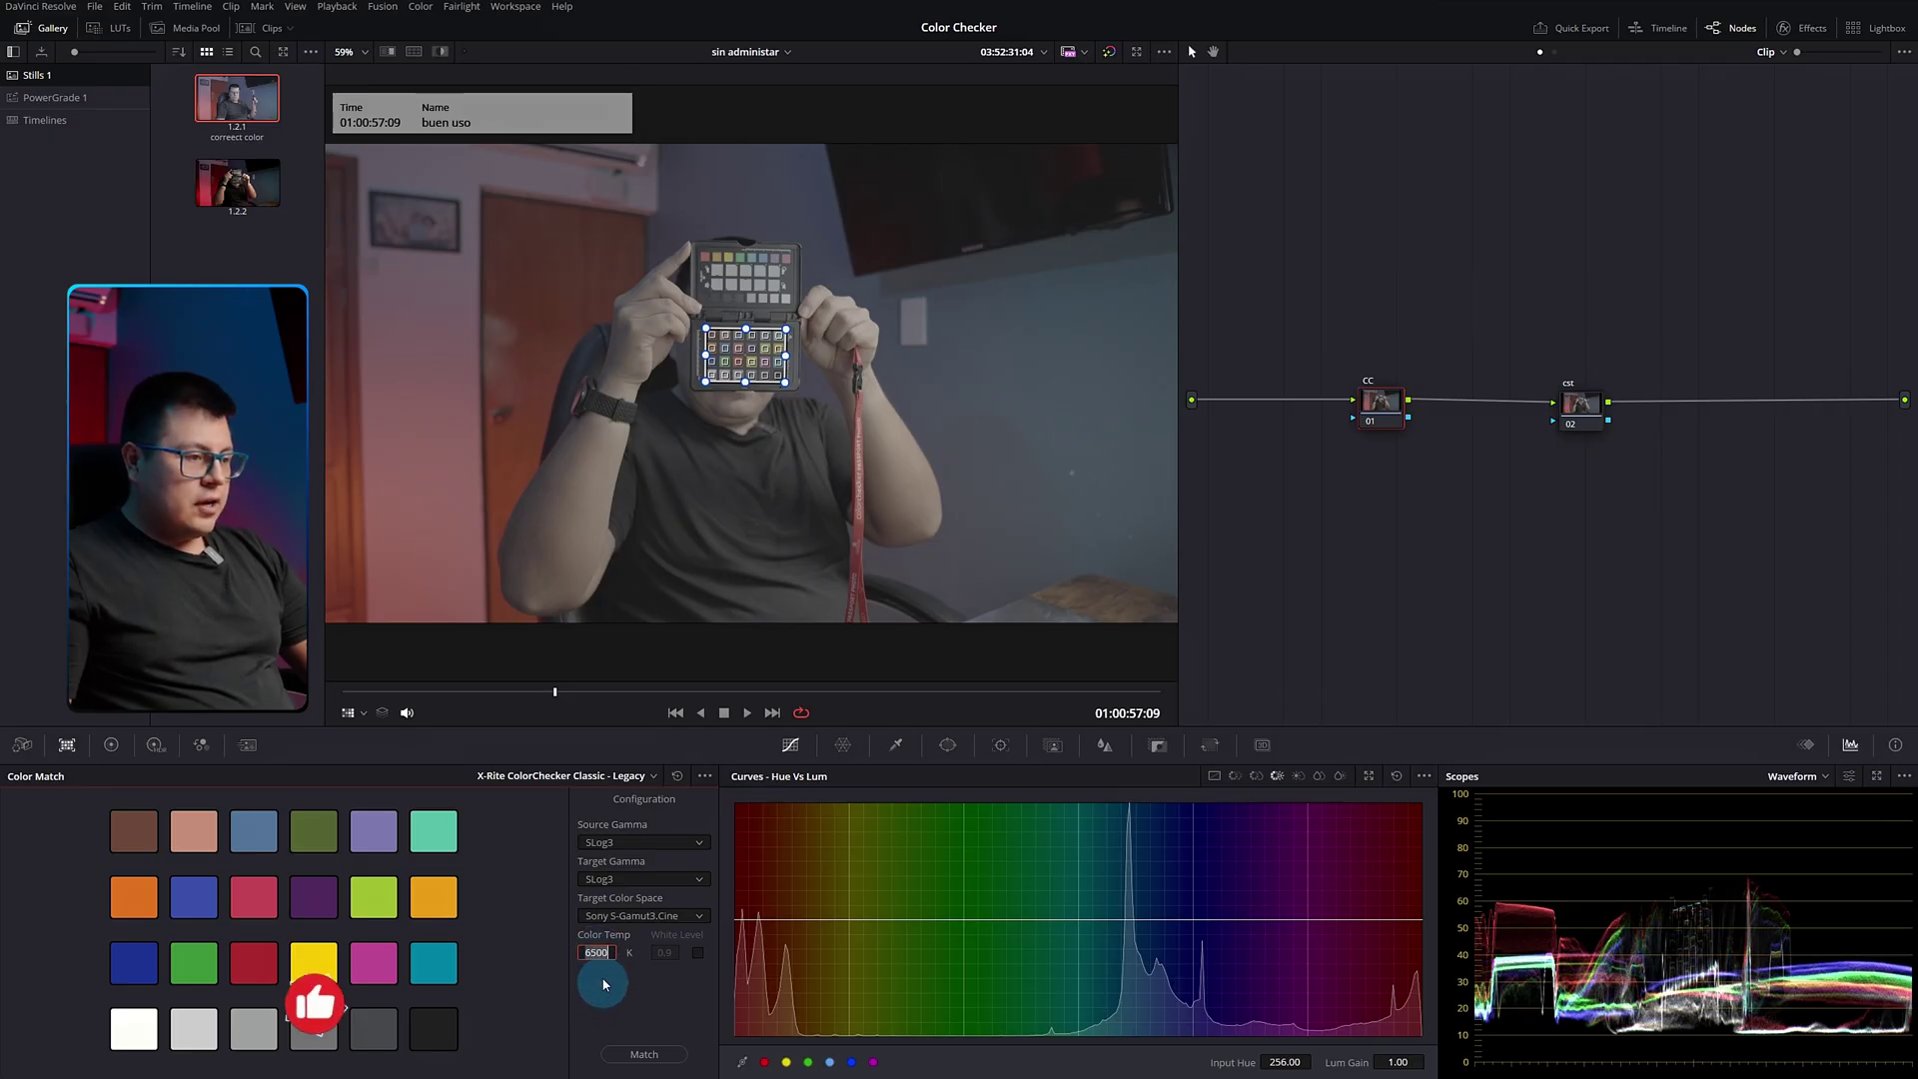
left_click(607, 989)
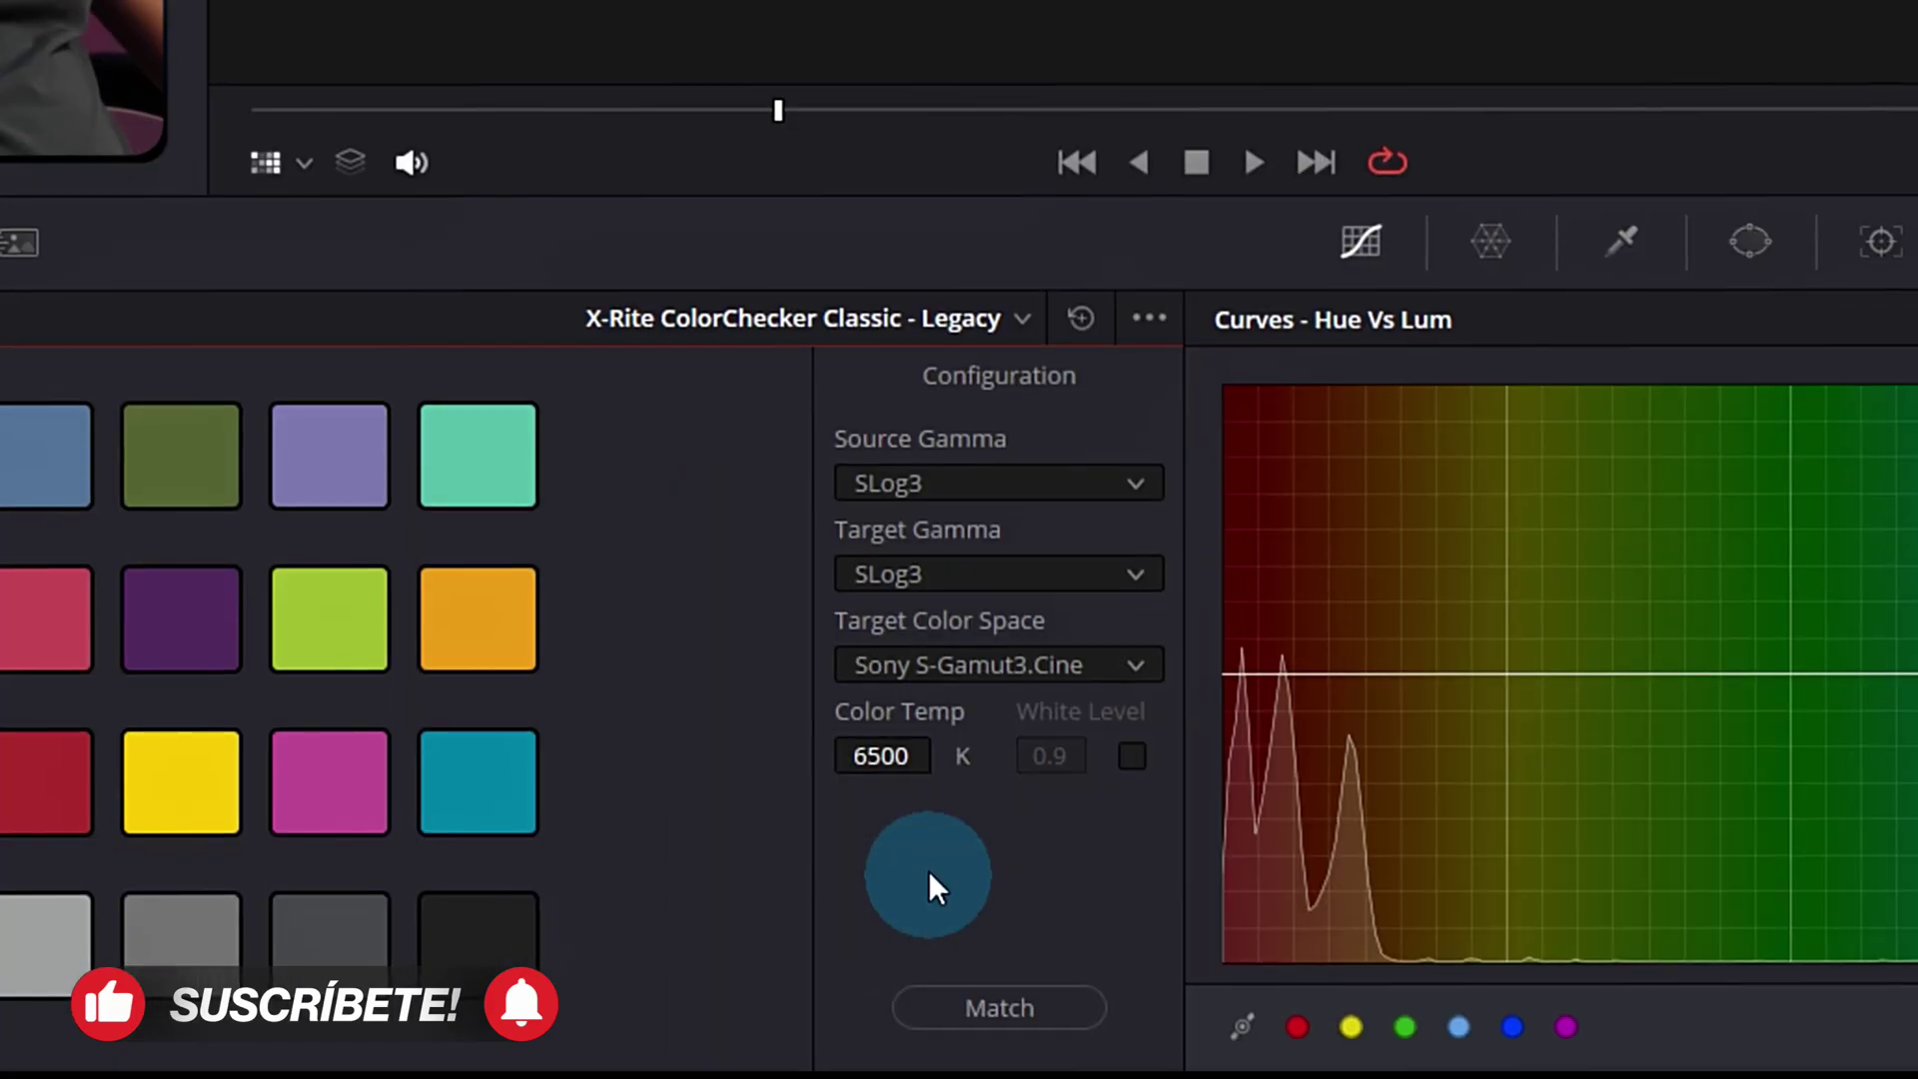
left_click(966, 996)
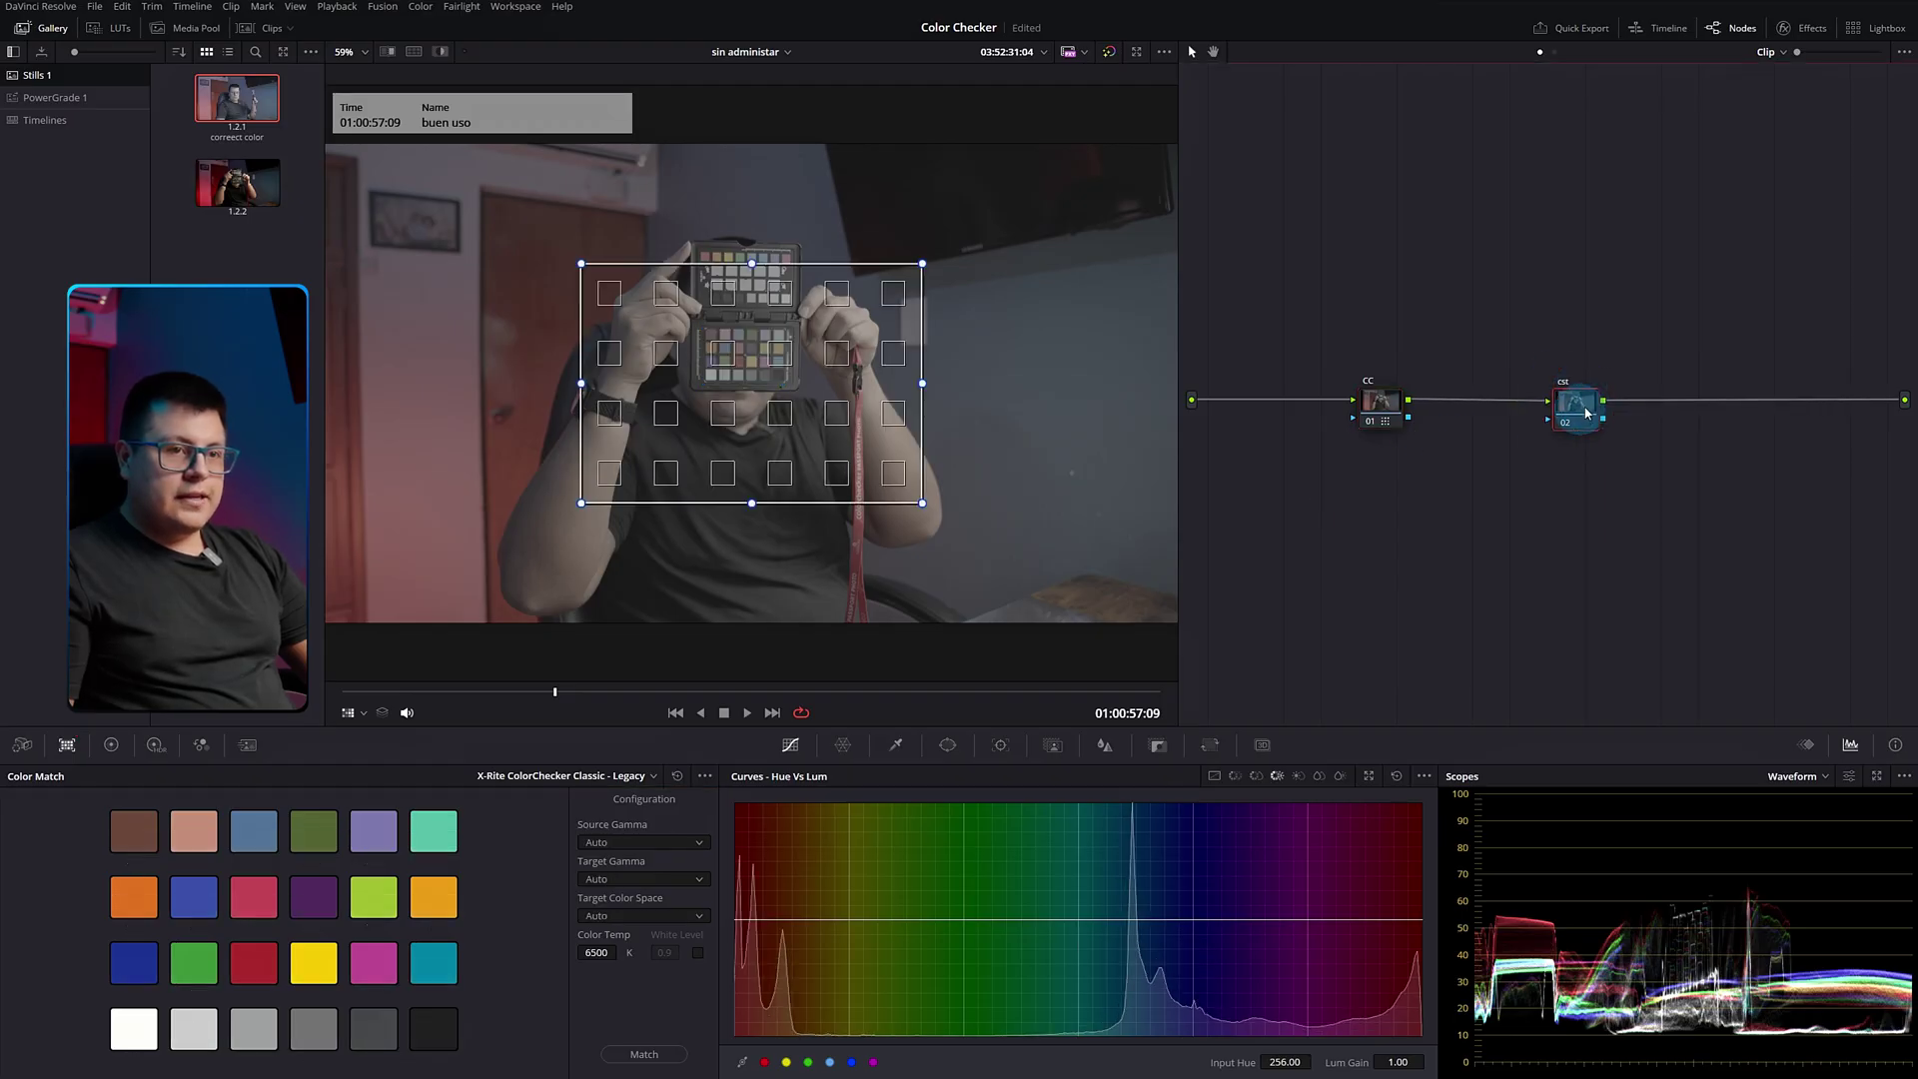
- Apply the Color Space Transform effect to node 02
left_click(1796, 38)
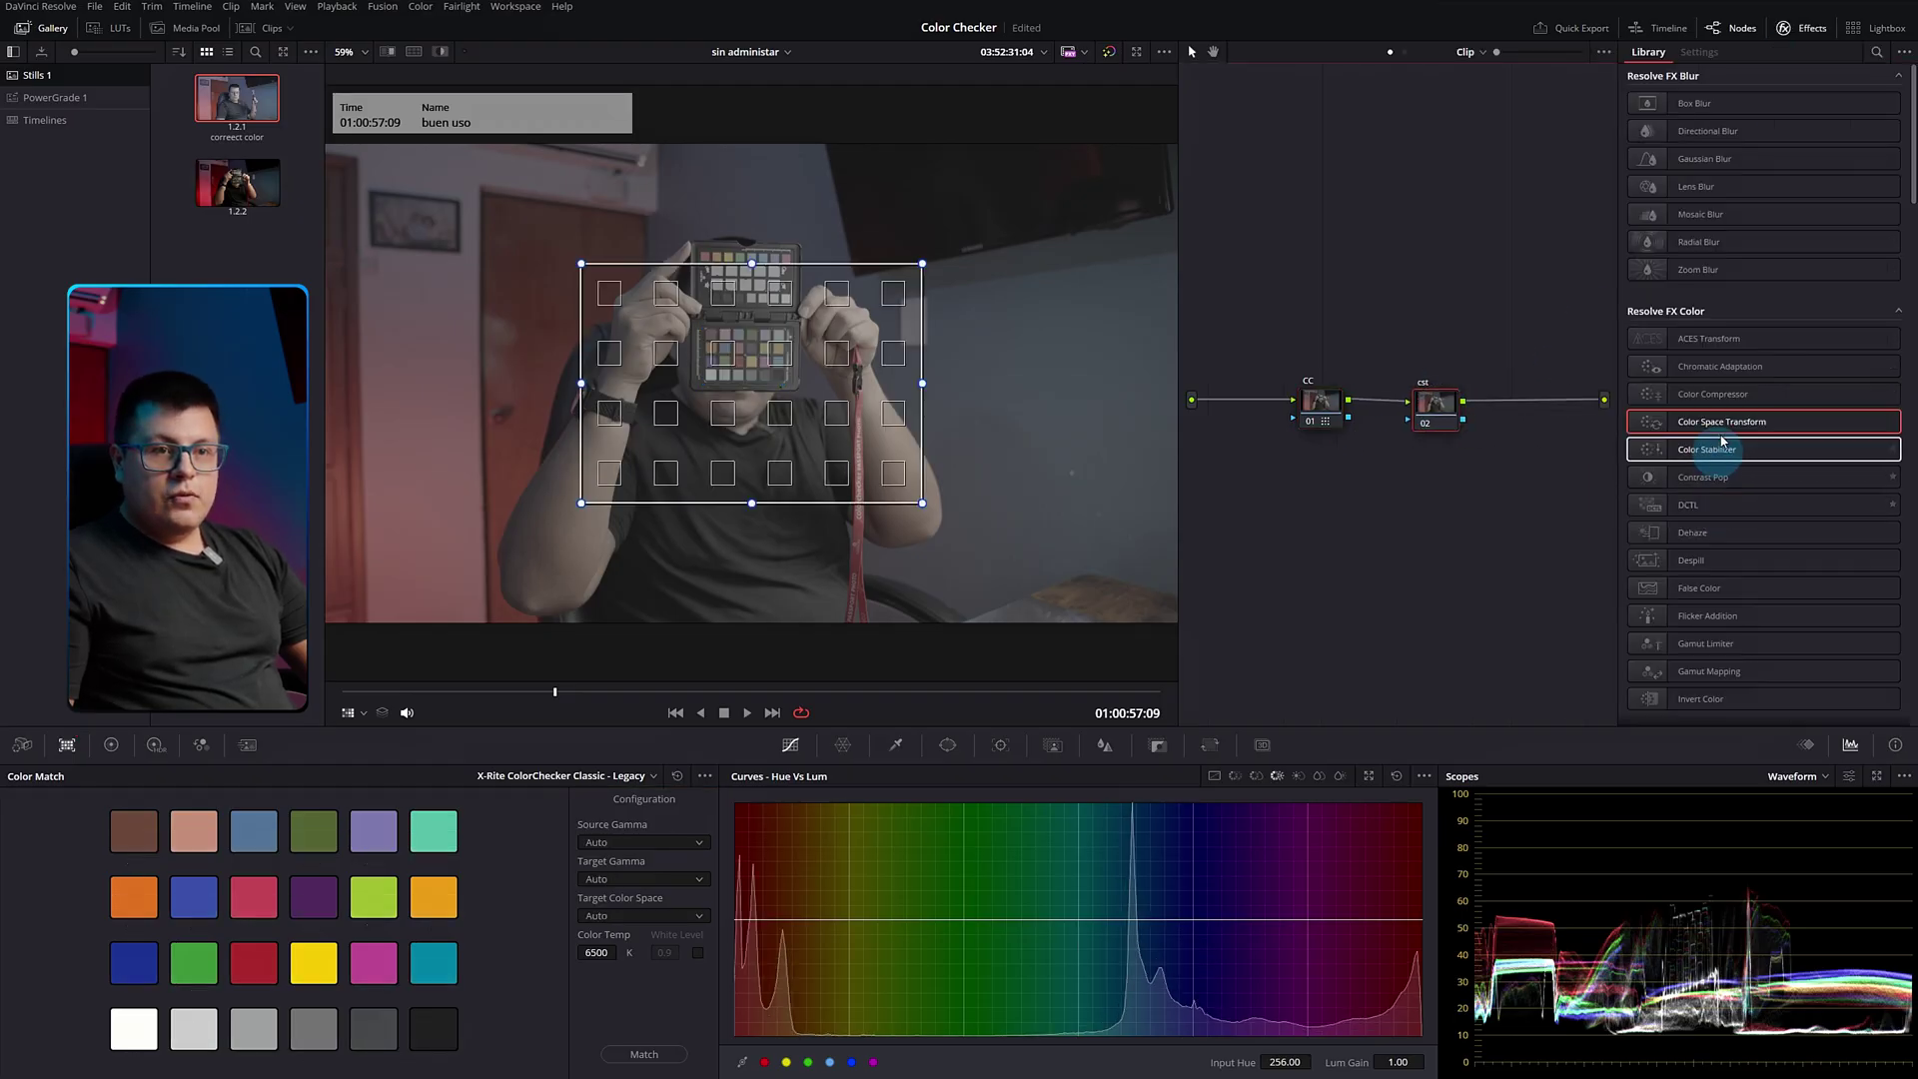
left_click_drag(1528, 424, 1448, 405)
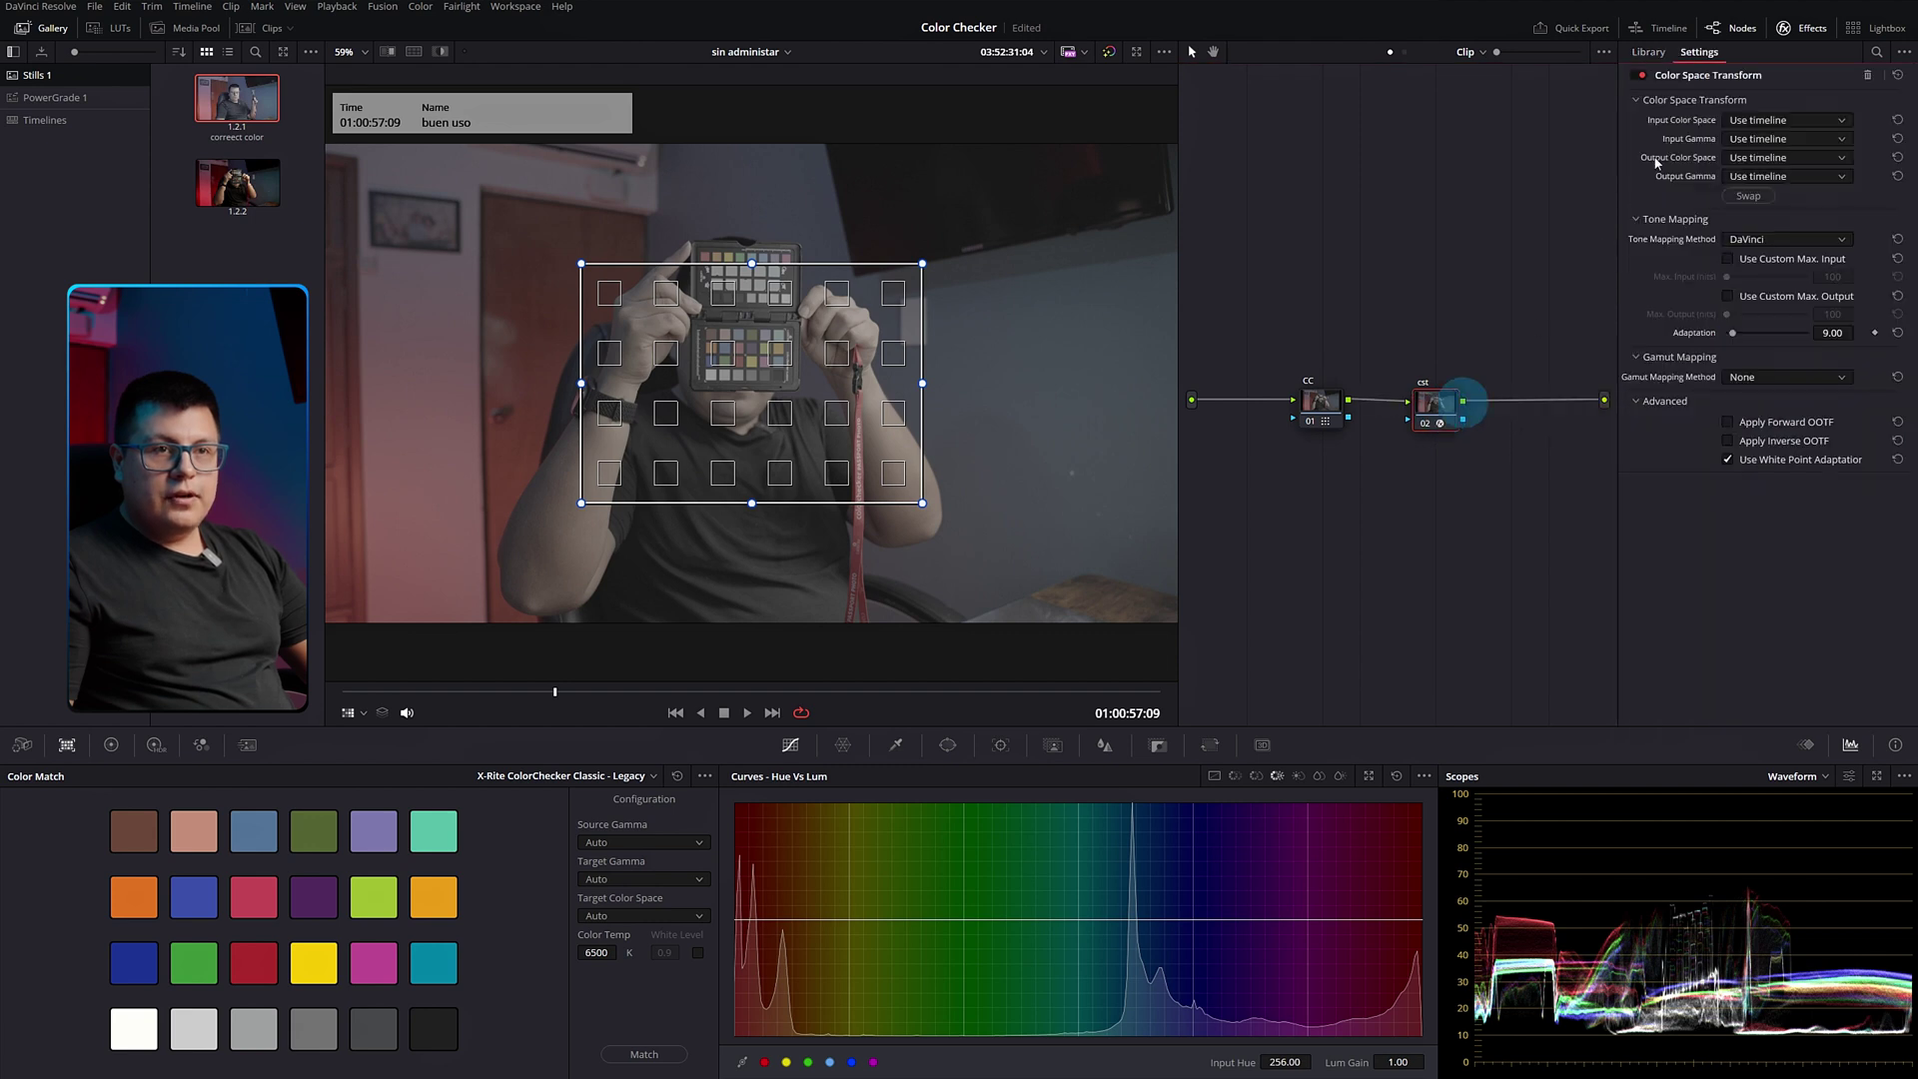
left_click(1805, 30)
left_click(1803, 30)
- Set the CST input to Sony S-Gamut3.Cine colour space with Sony S-Log3 gamma
left_click(1774, 120)
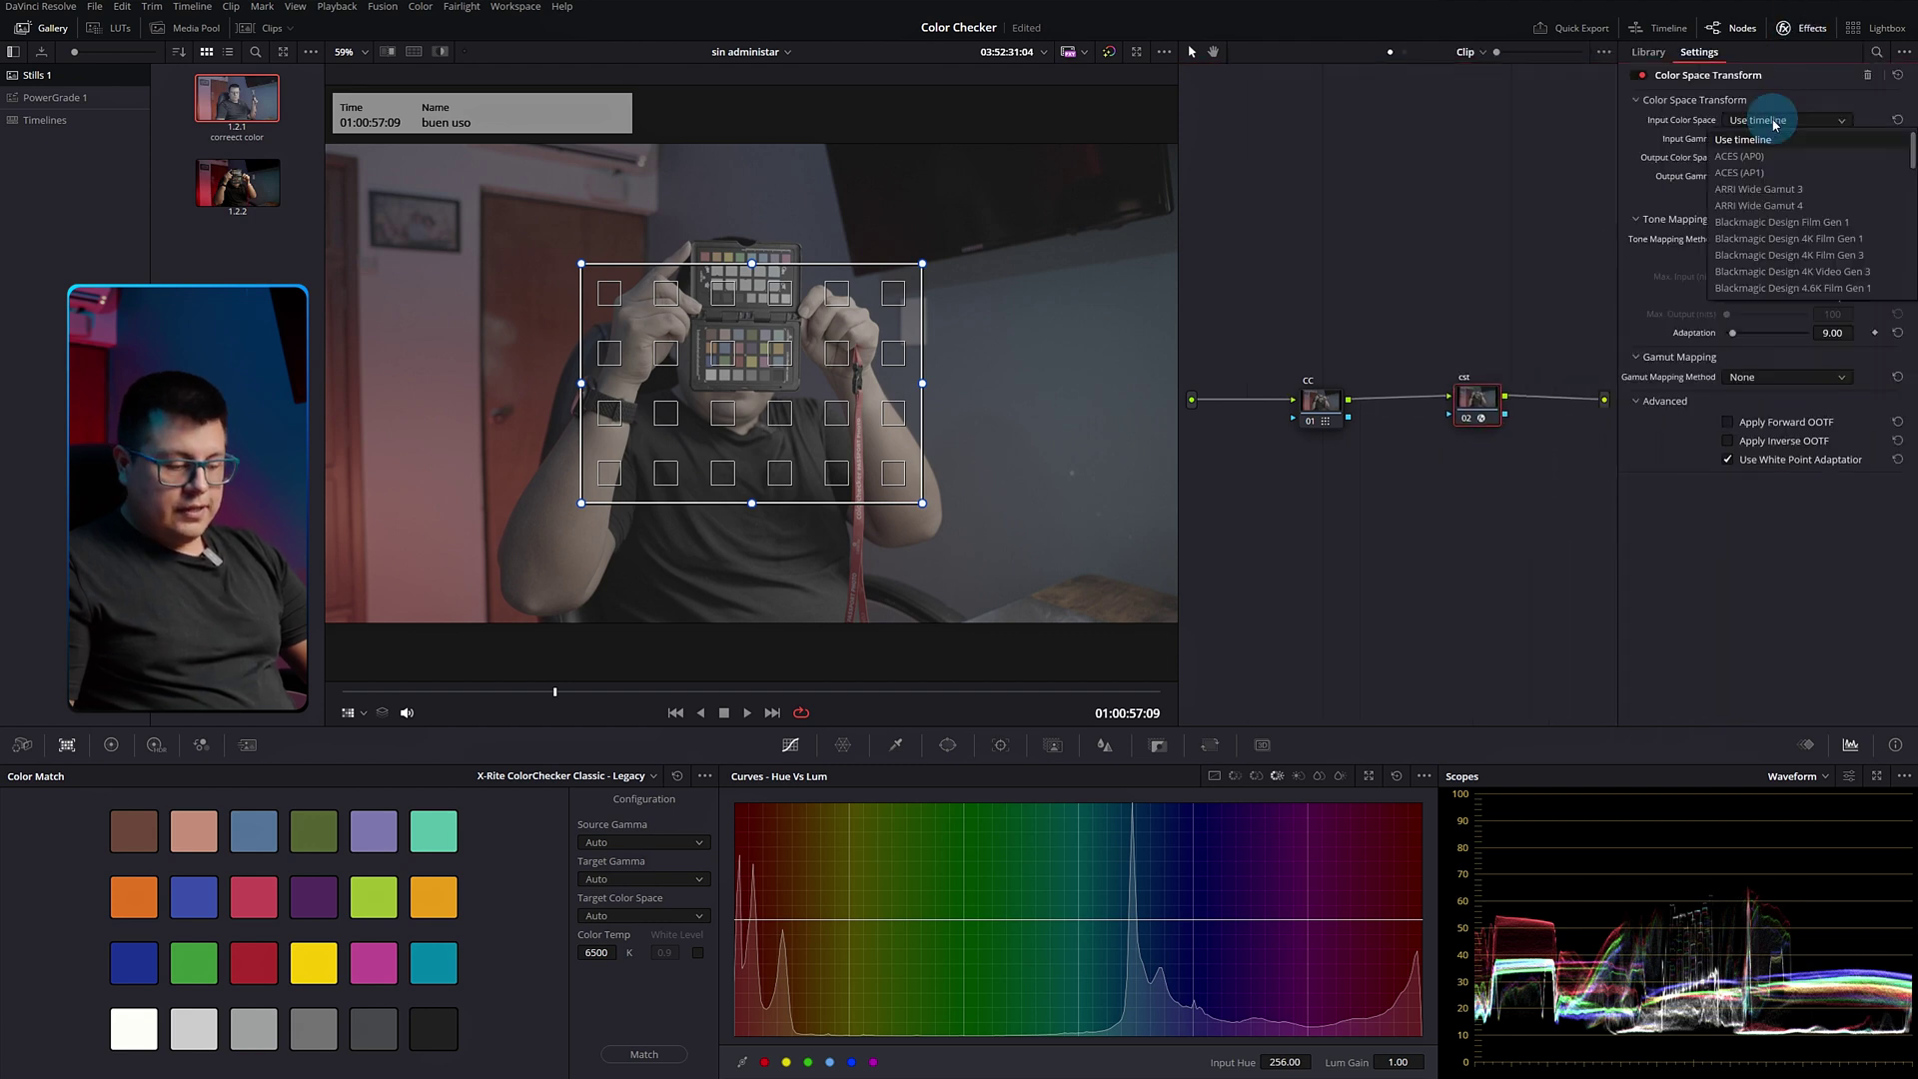
scroll(1761, 230, "down", 10)
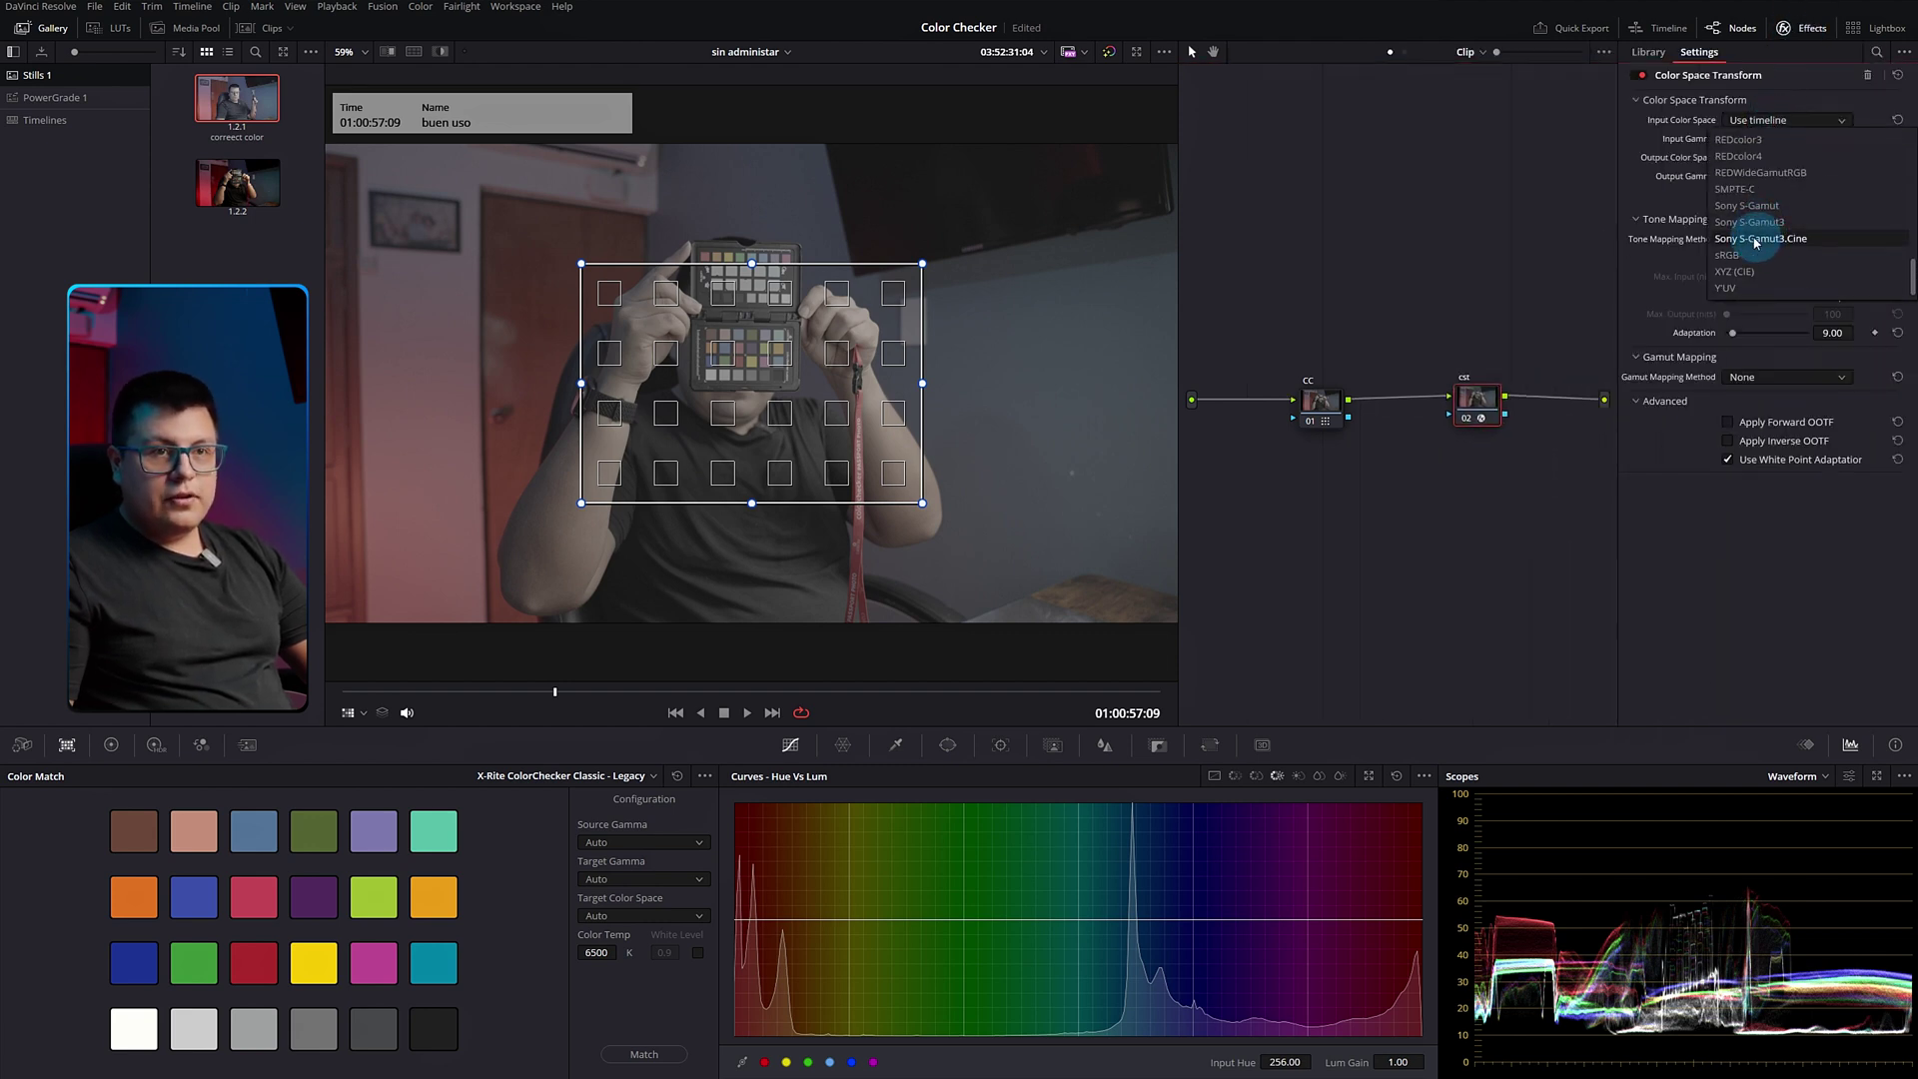
left_click(1774, 239)
left_click(1768, 139)
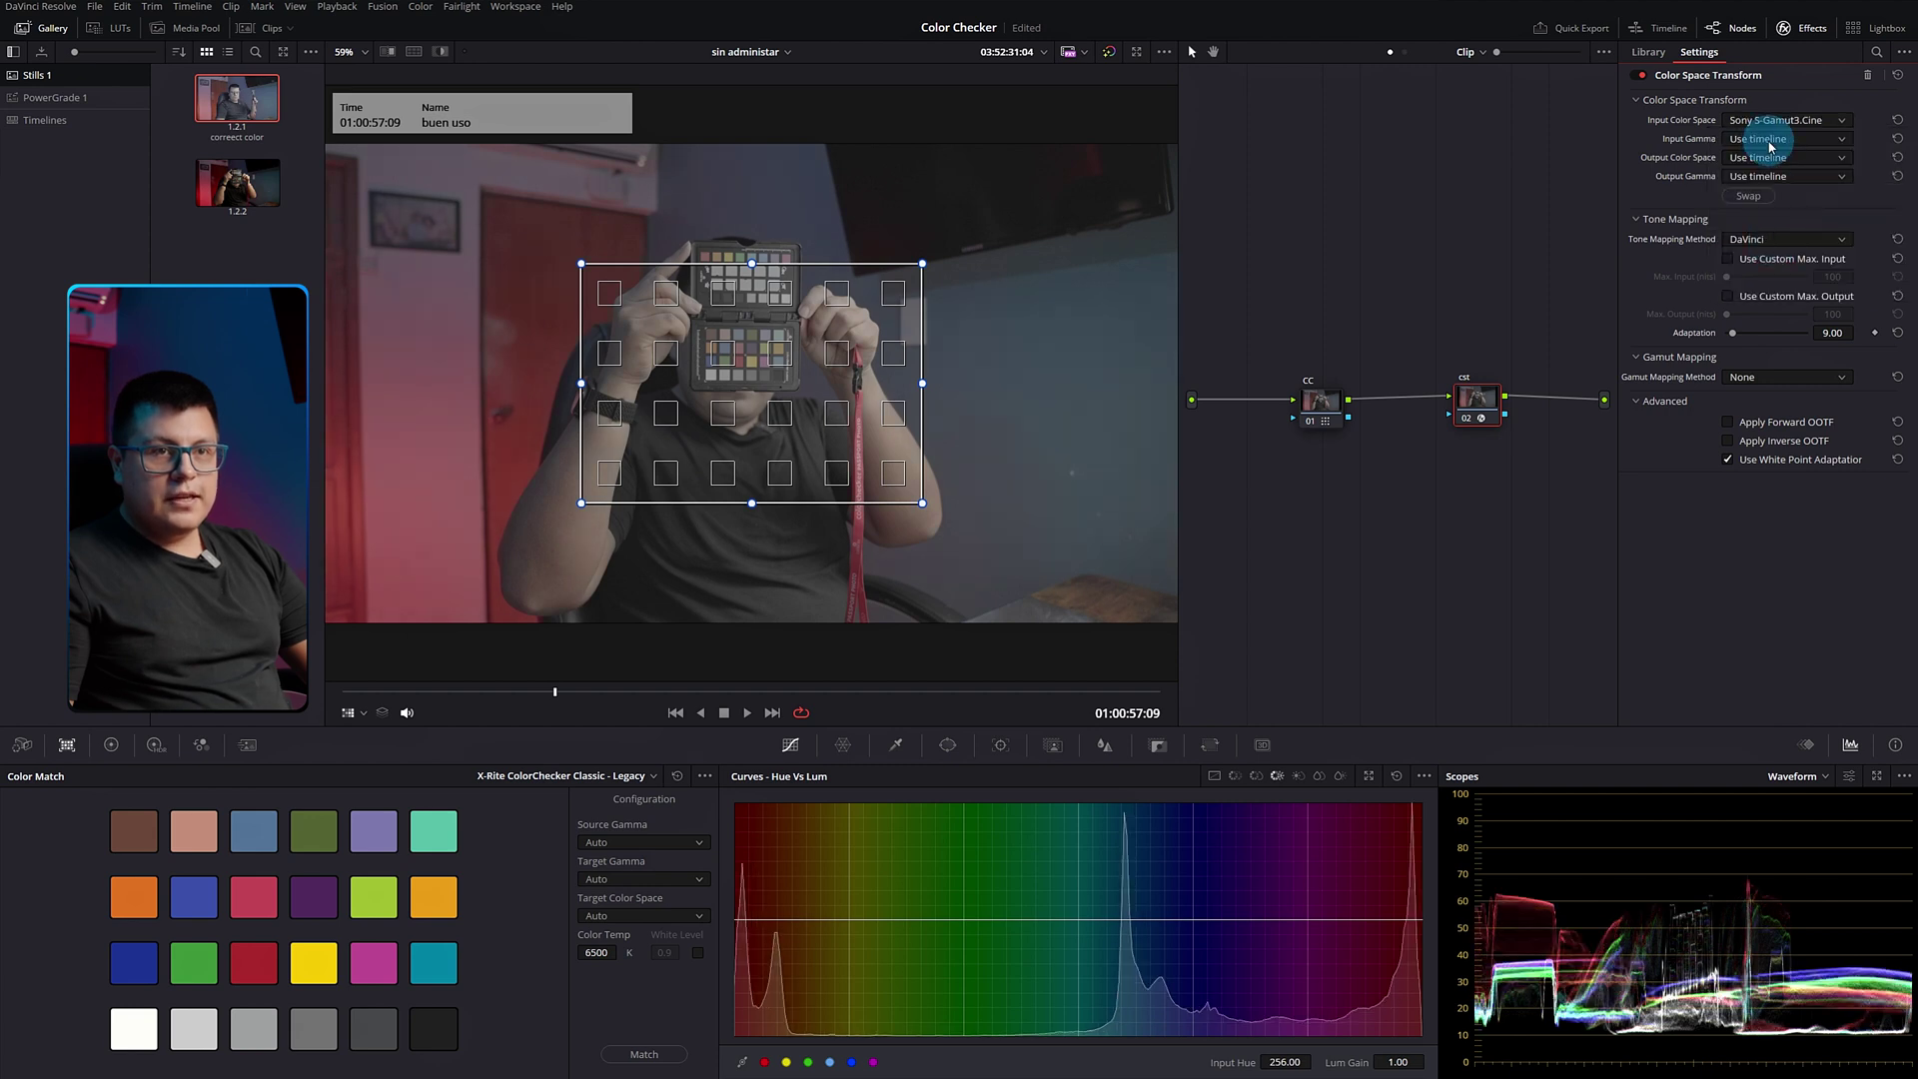
scroll(1768, 150, "down", 10)
left_click(1768, 291)
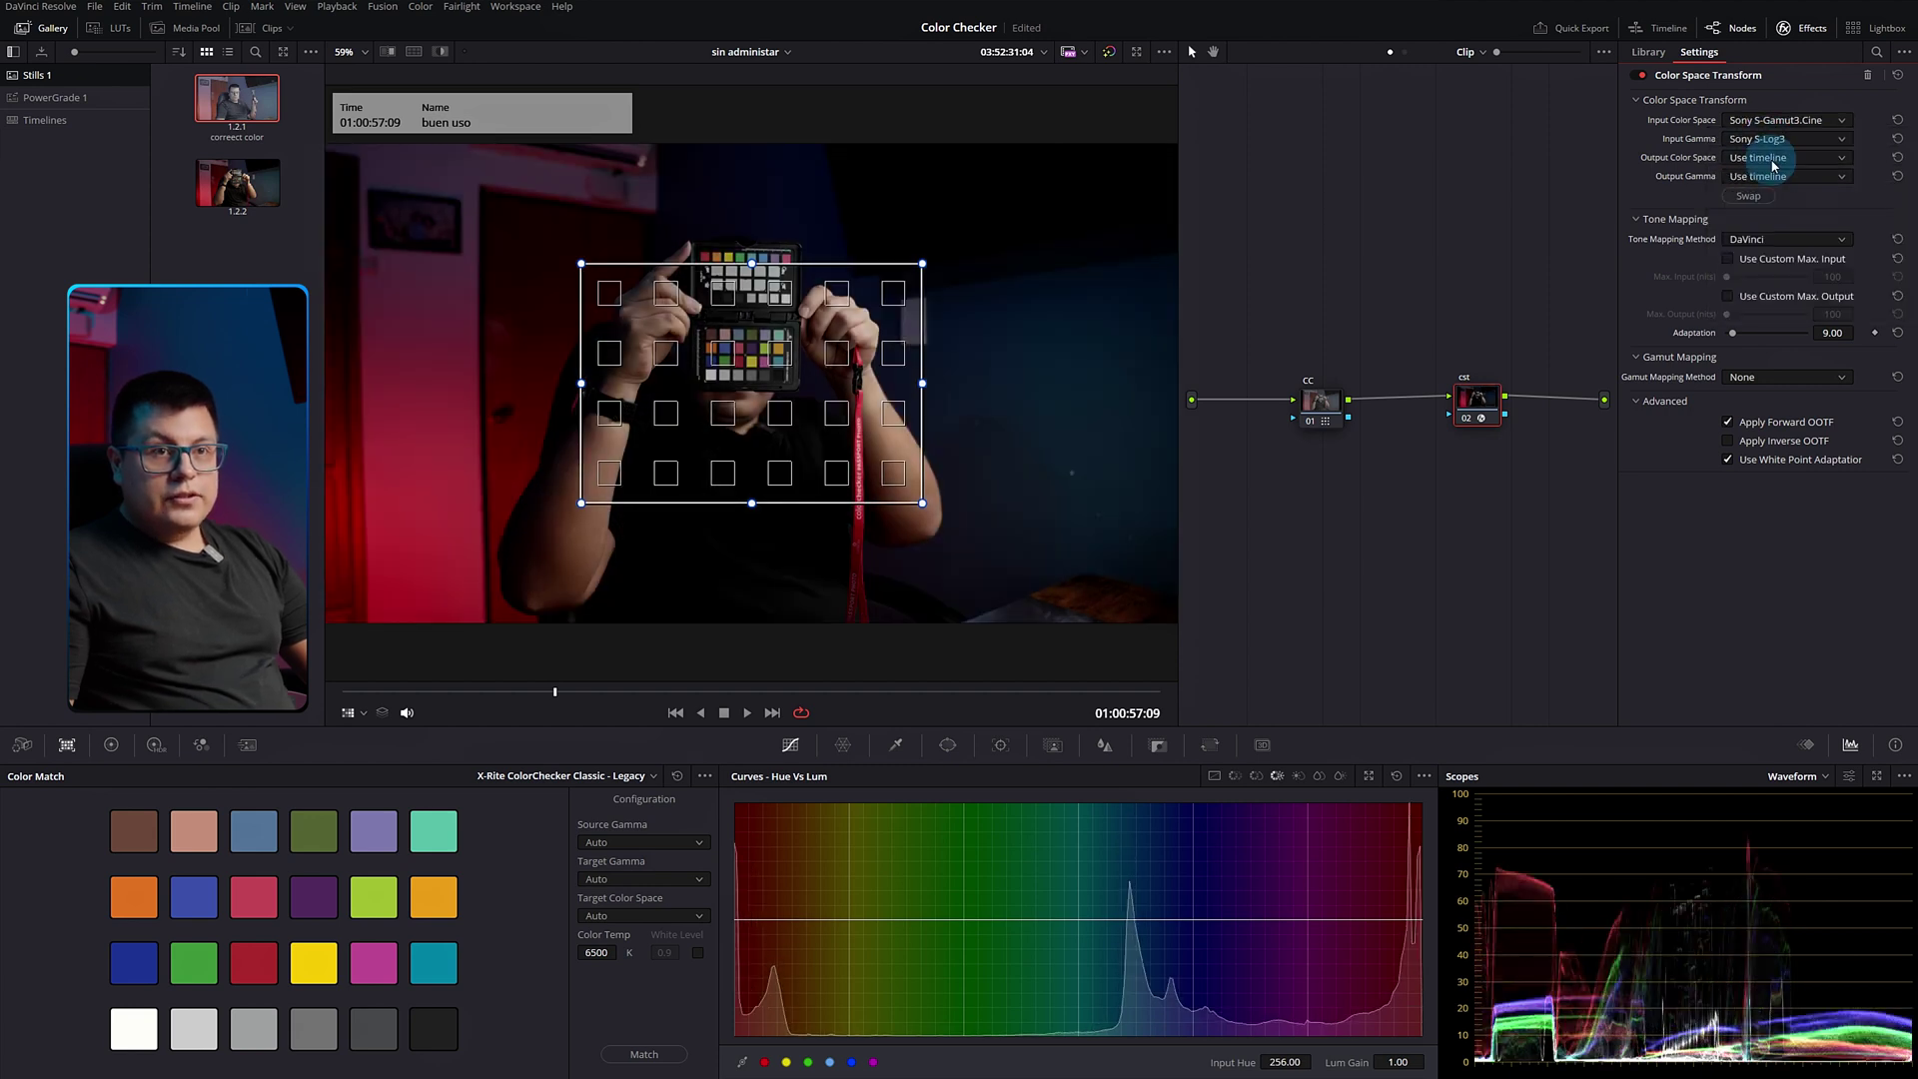
- Set the CST output to Rec.709 colour space with Gamma 2.4
left_click(1774, 162)
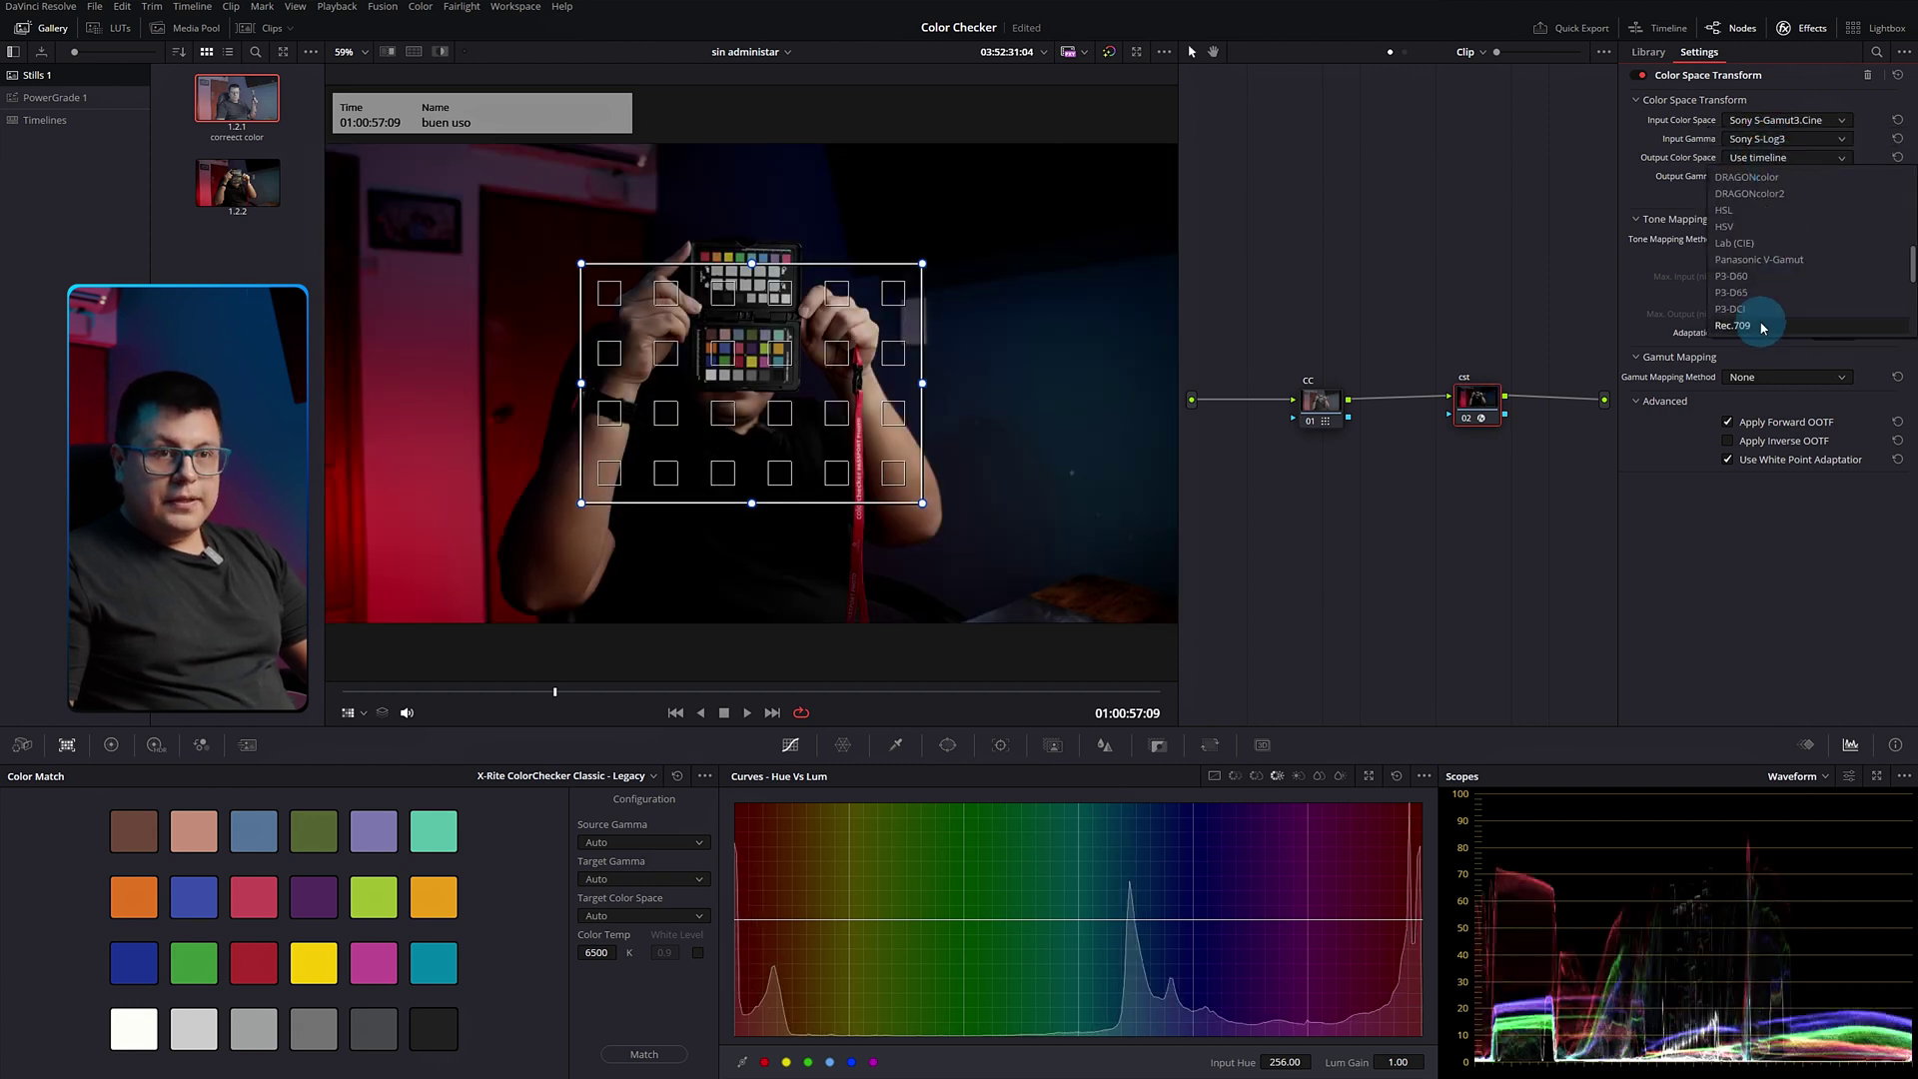
left_click(1763, 327)
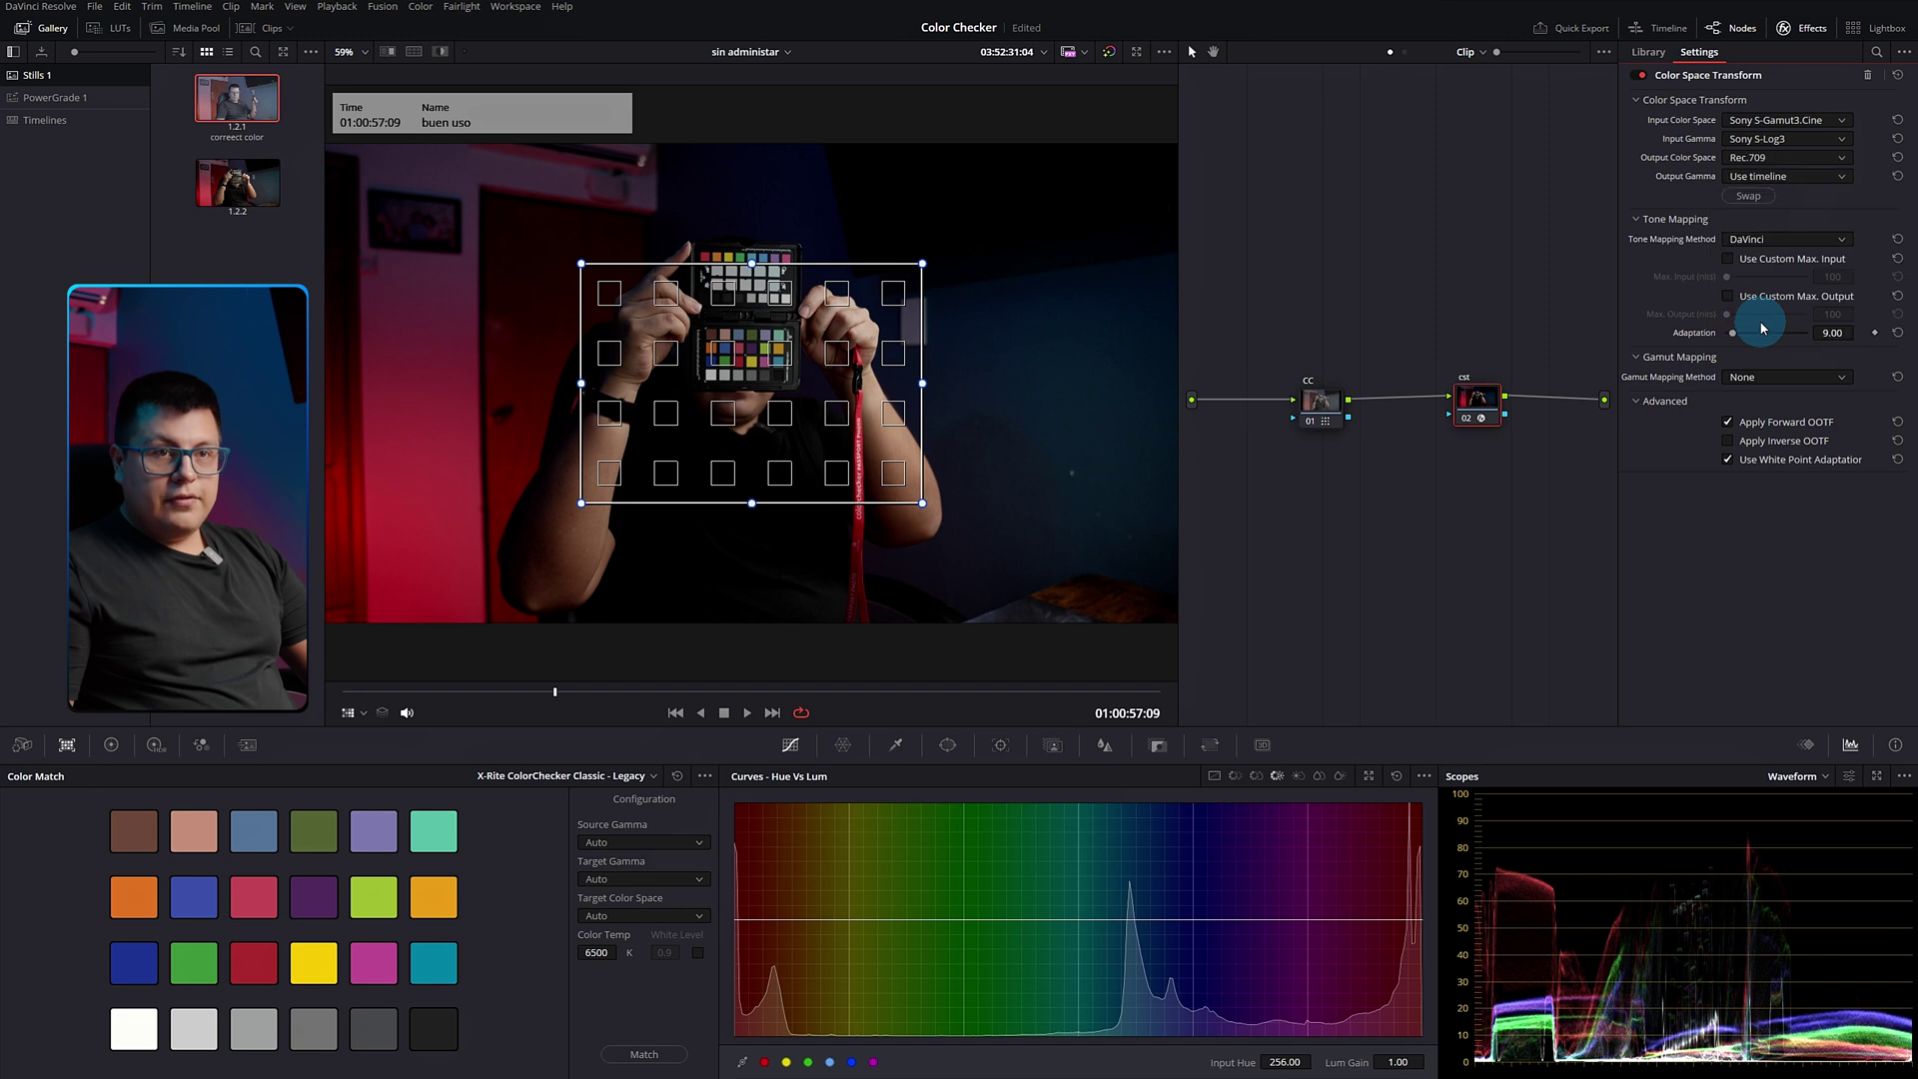
left_click(1778, 180)
scroll(1760, 280, "down", 3)
scroll(1760, 334, "down", 2)
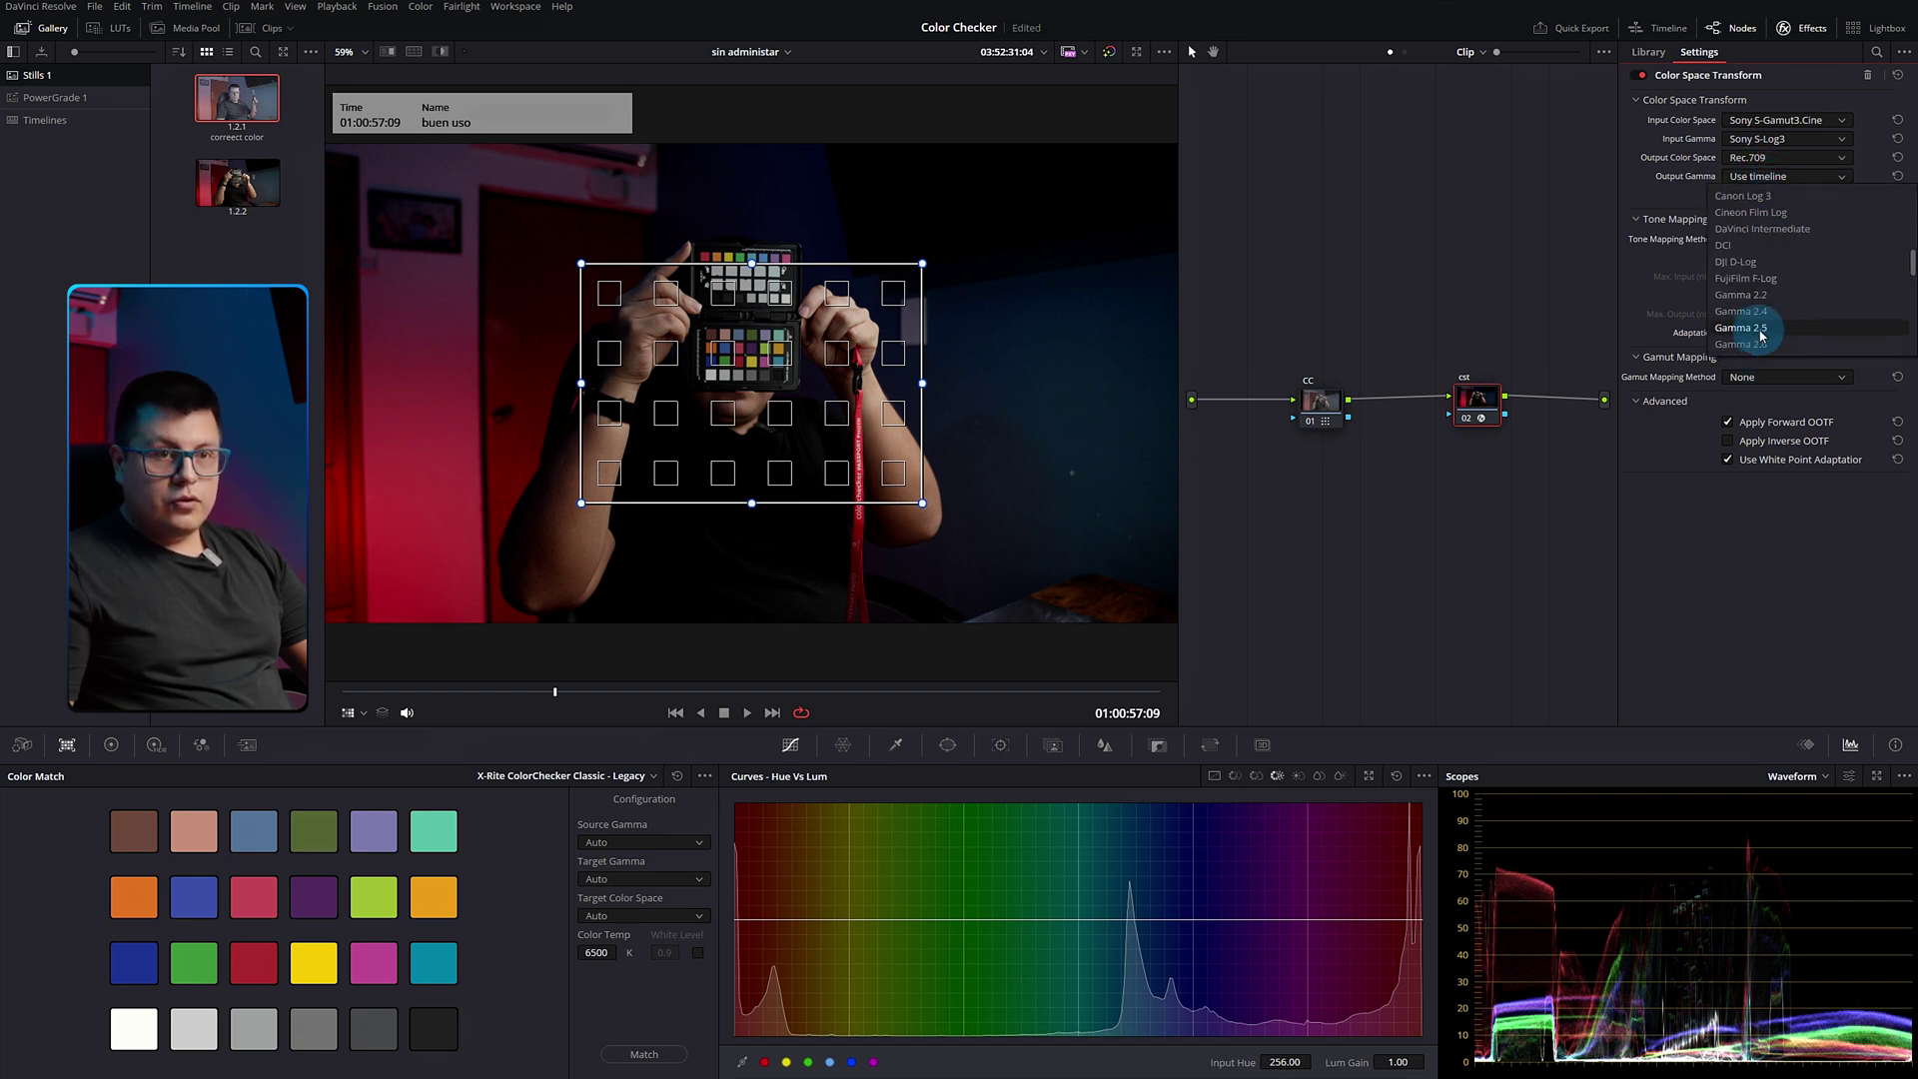
left_click(1760, 320)
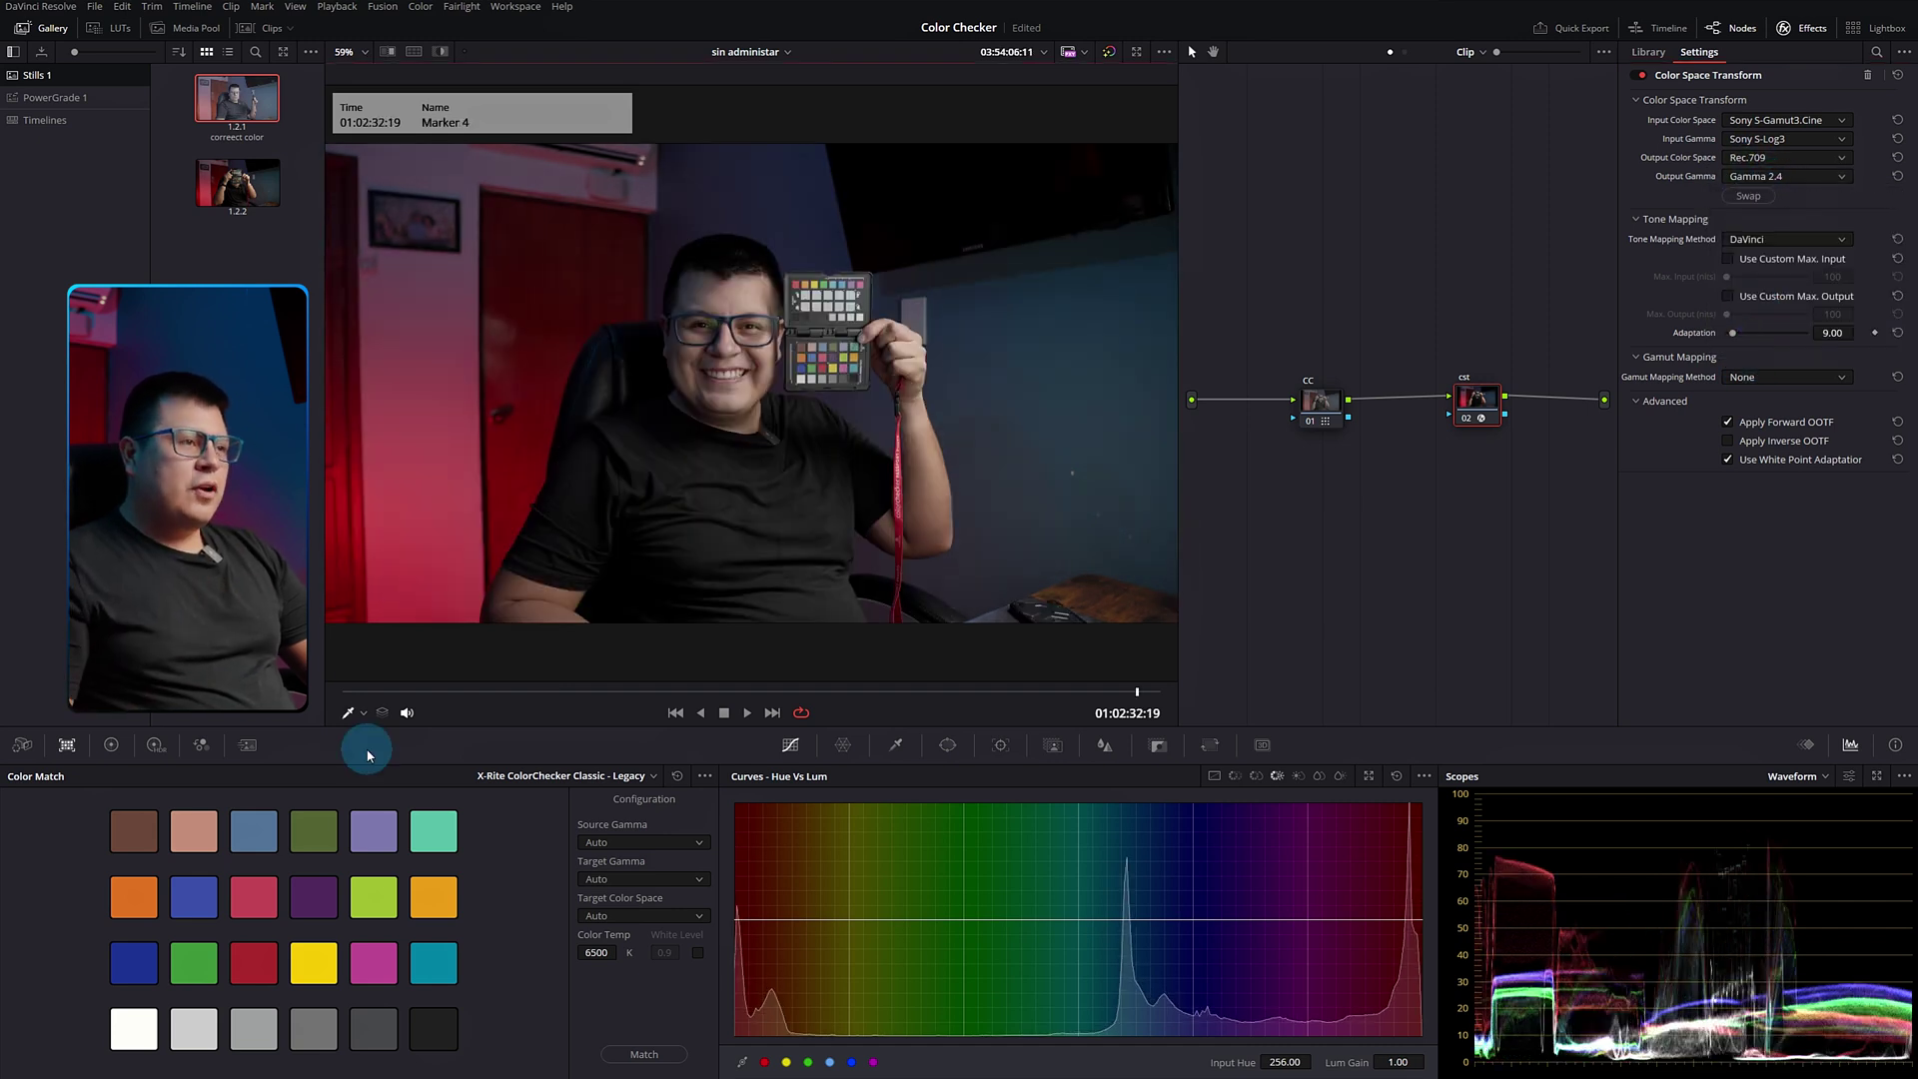
left_click_drag(613, 691, 831, 691)
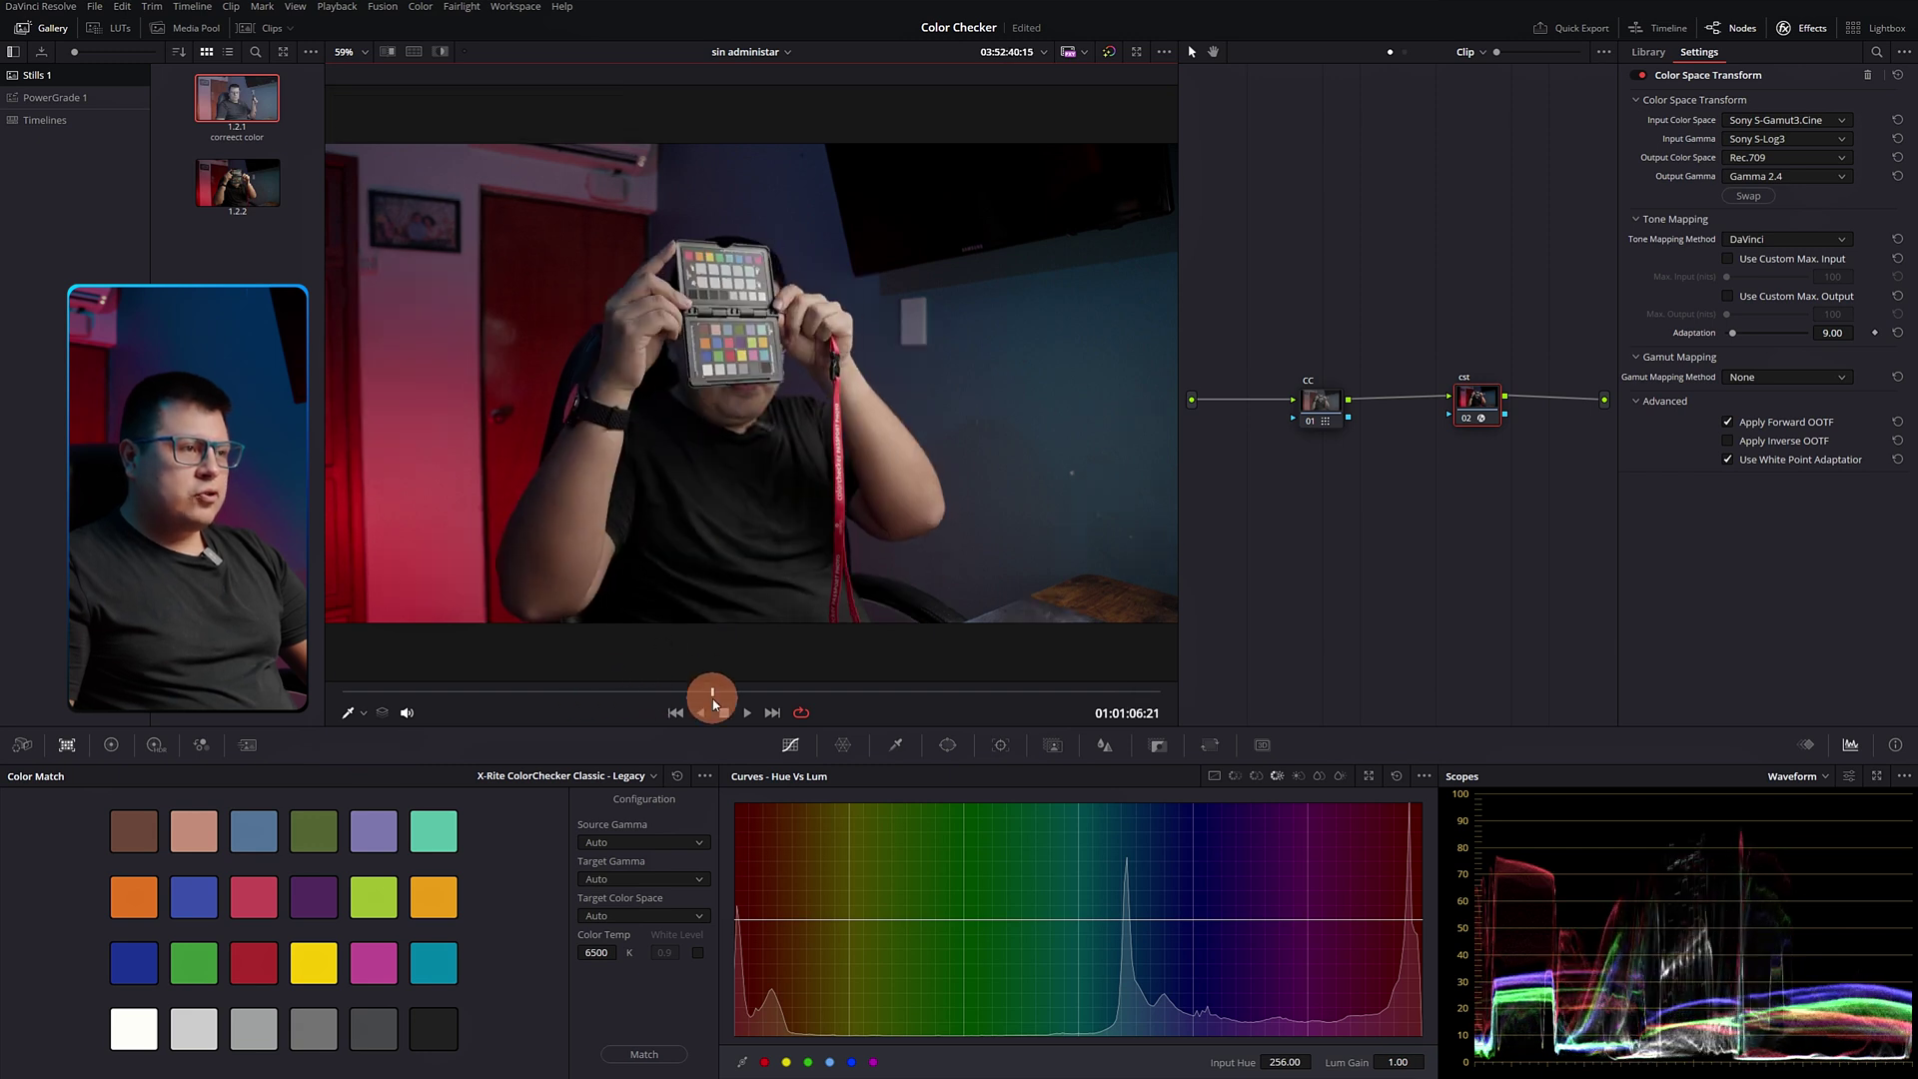
key("shift+Down")
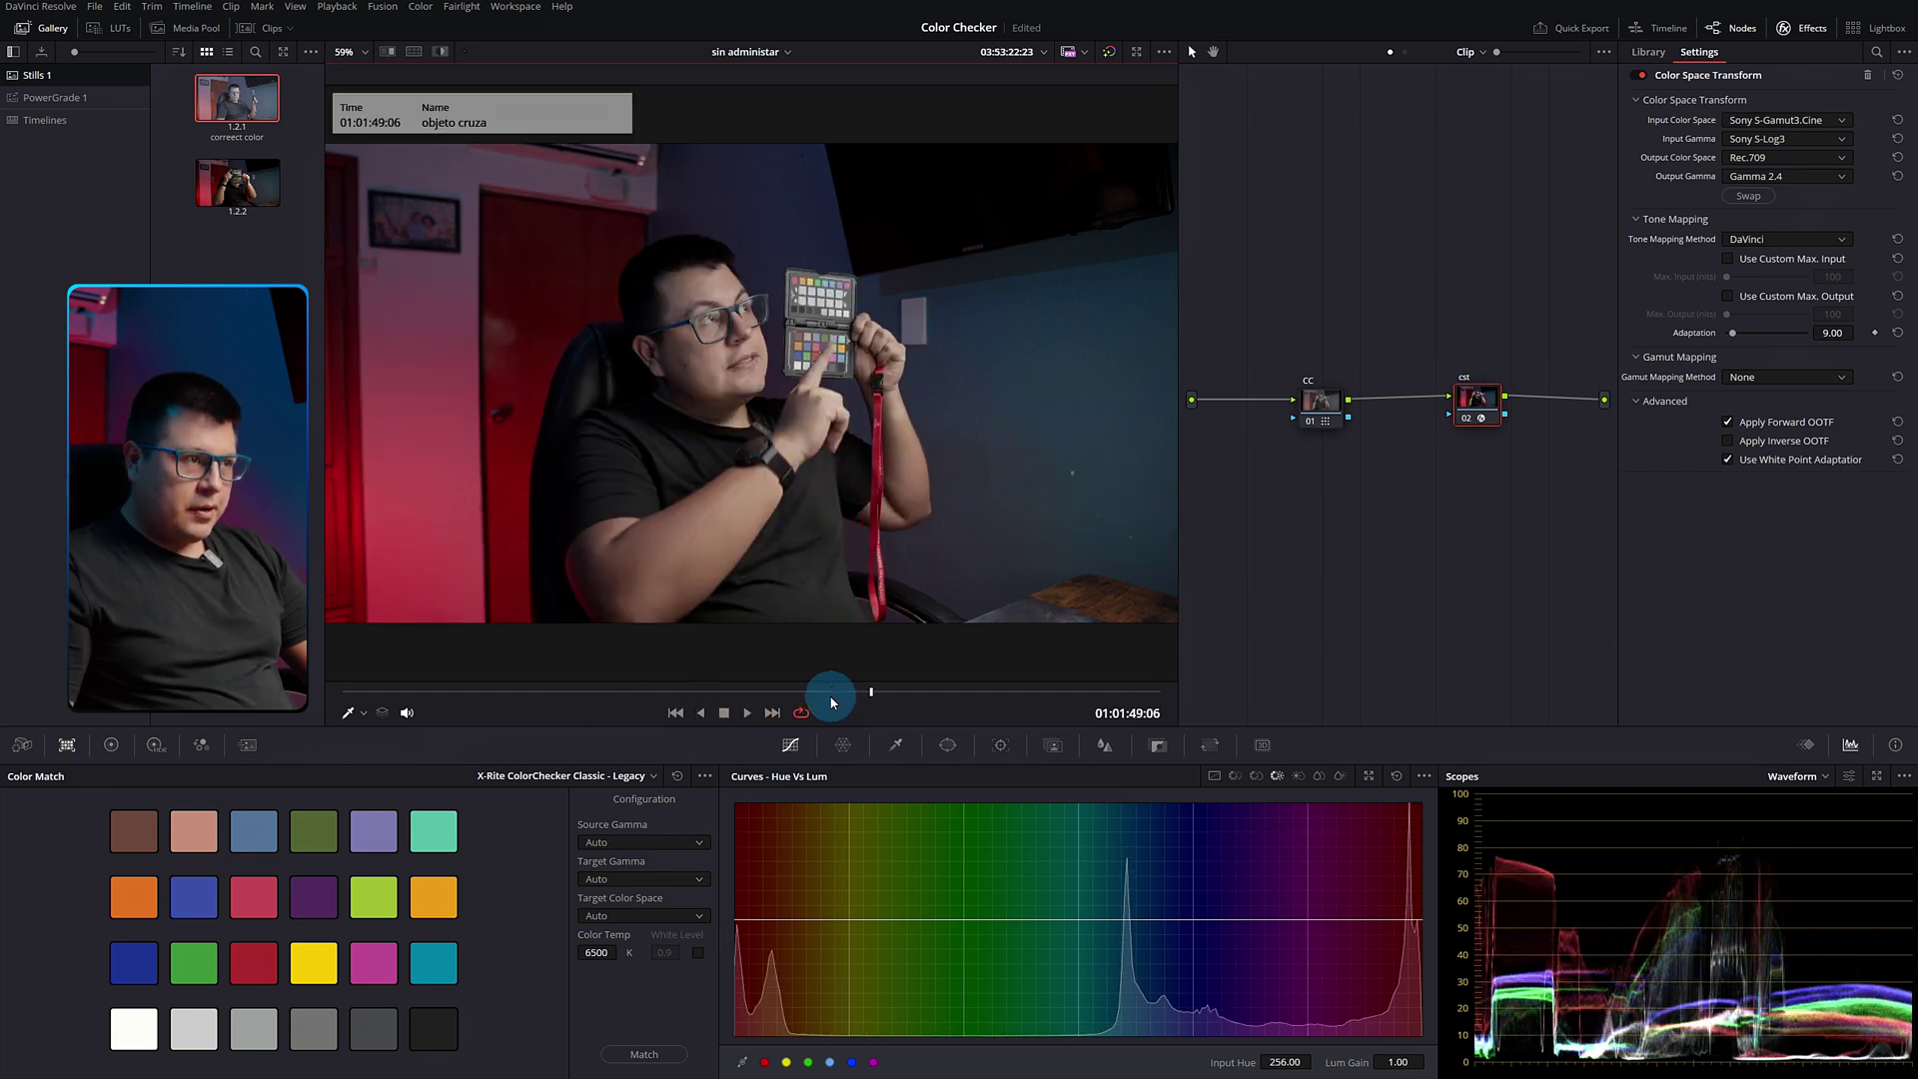
key("shift+Down")
key("shift+Down")
scroll(933, 626, "up", 5)
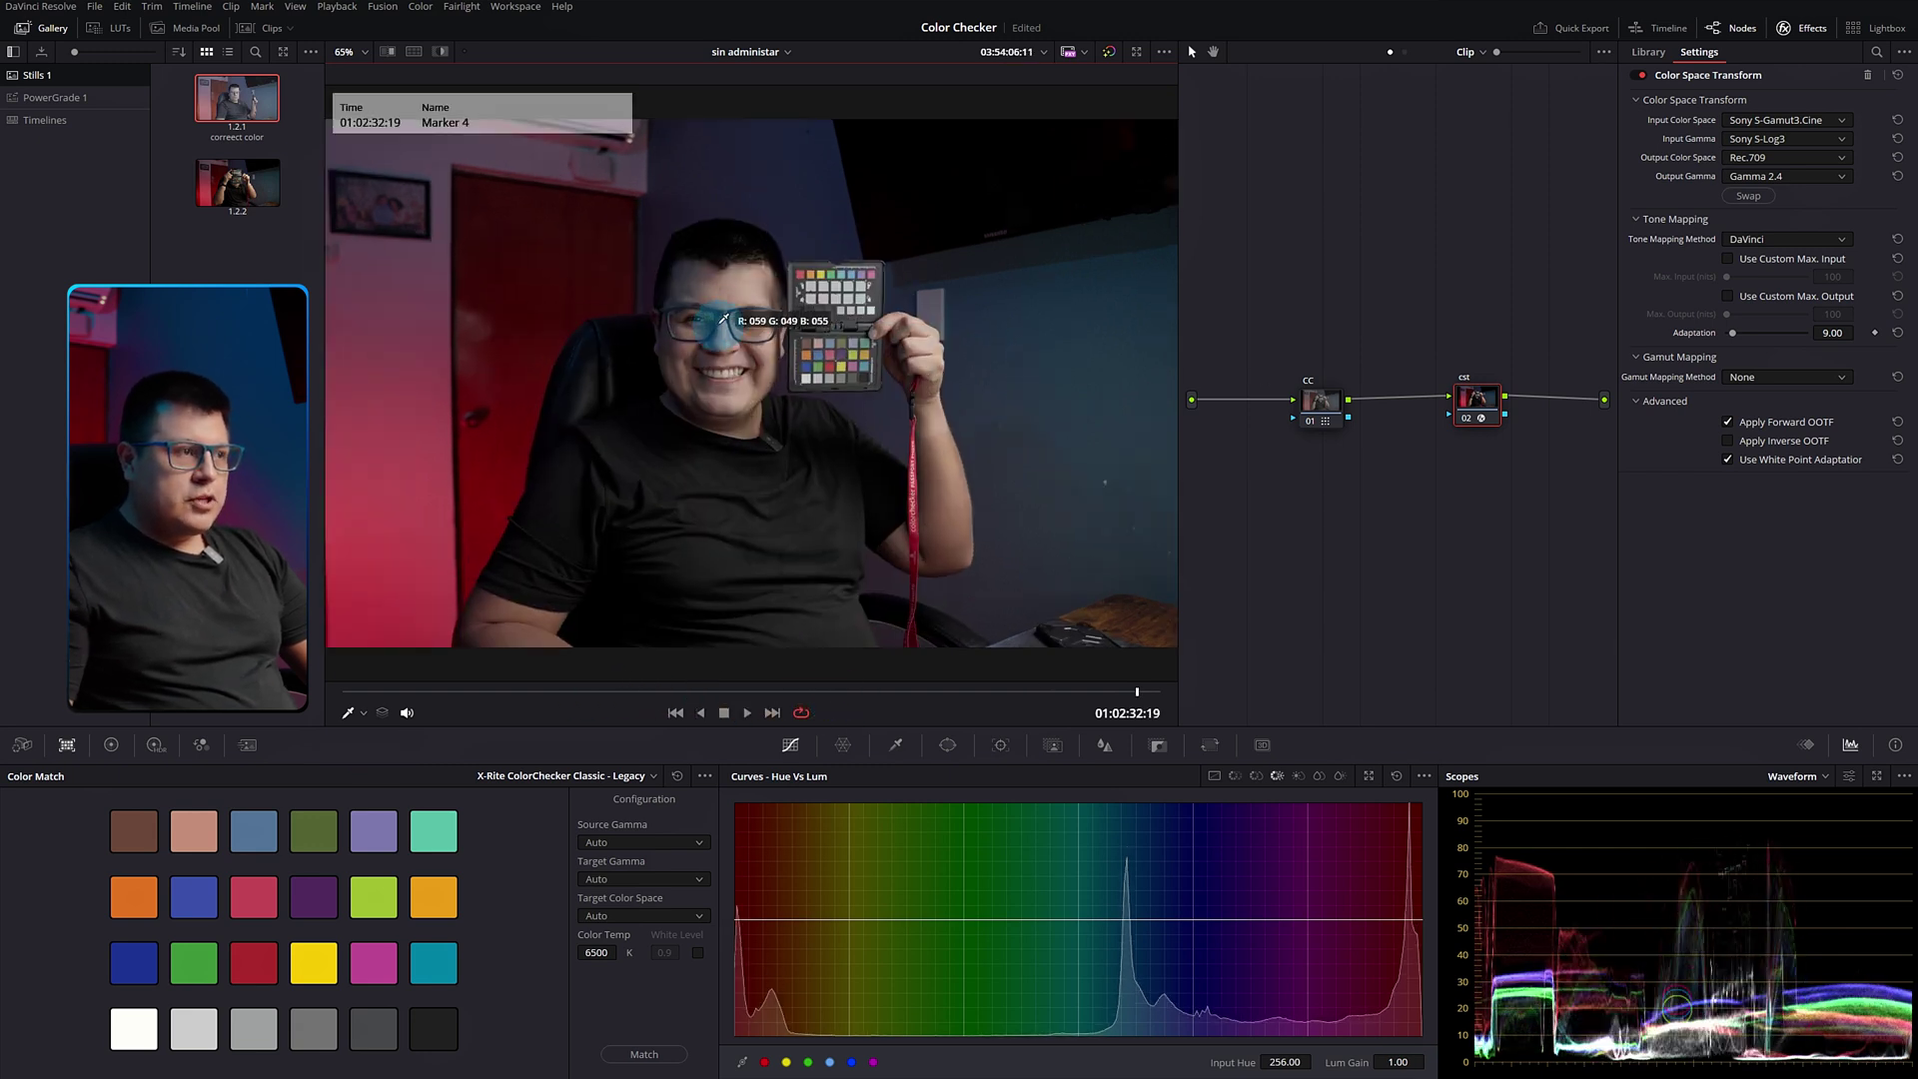
left_click(1311, 424)
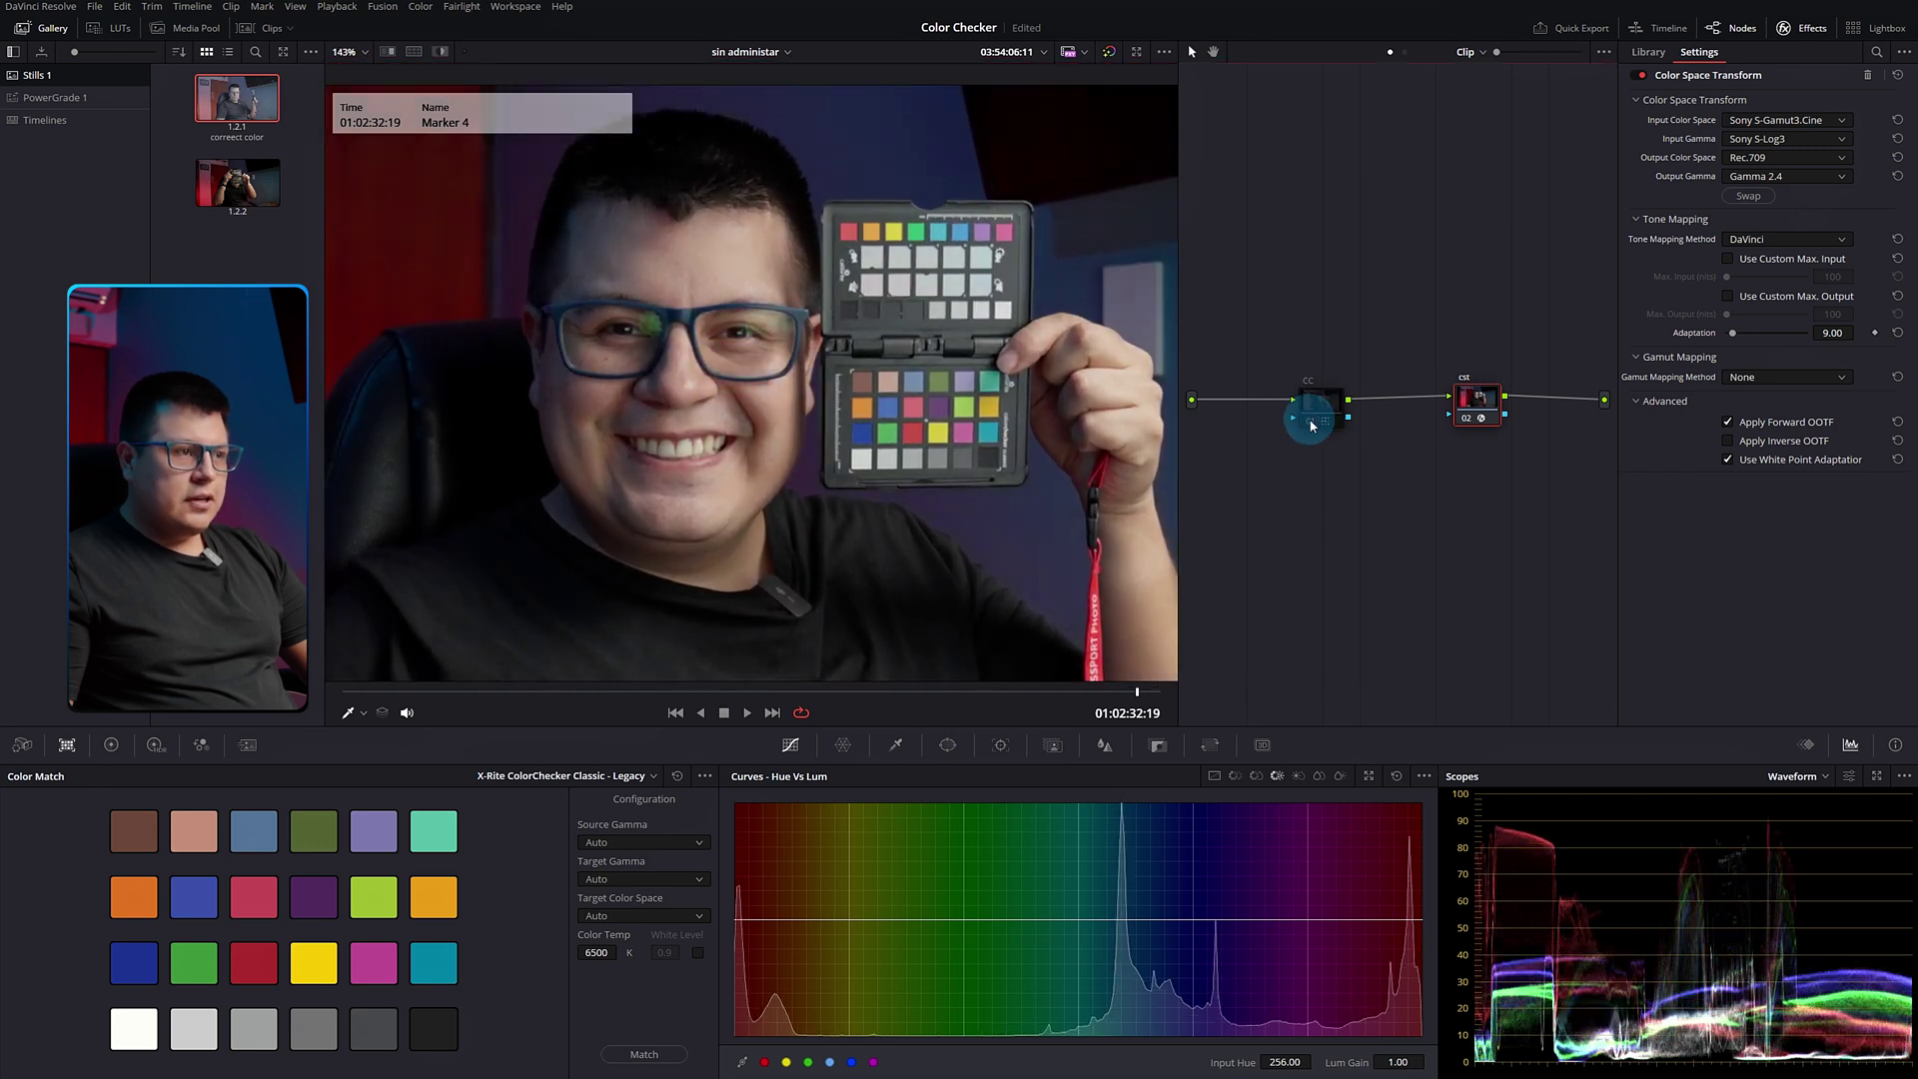
left_click(1311, 424)
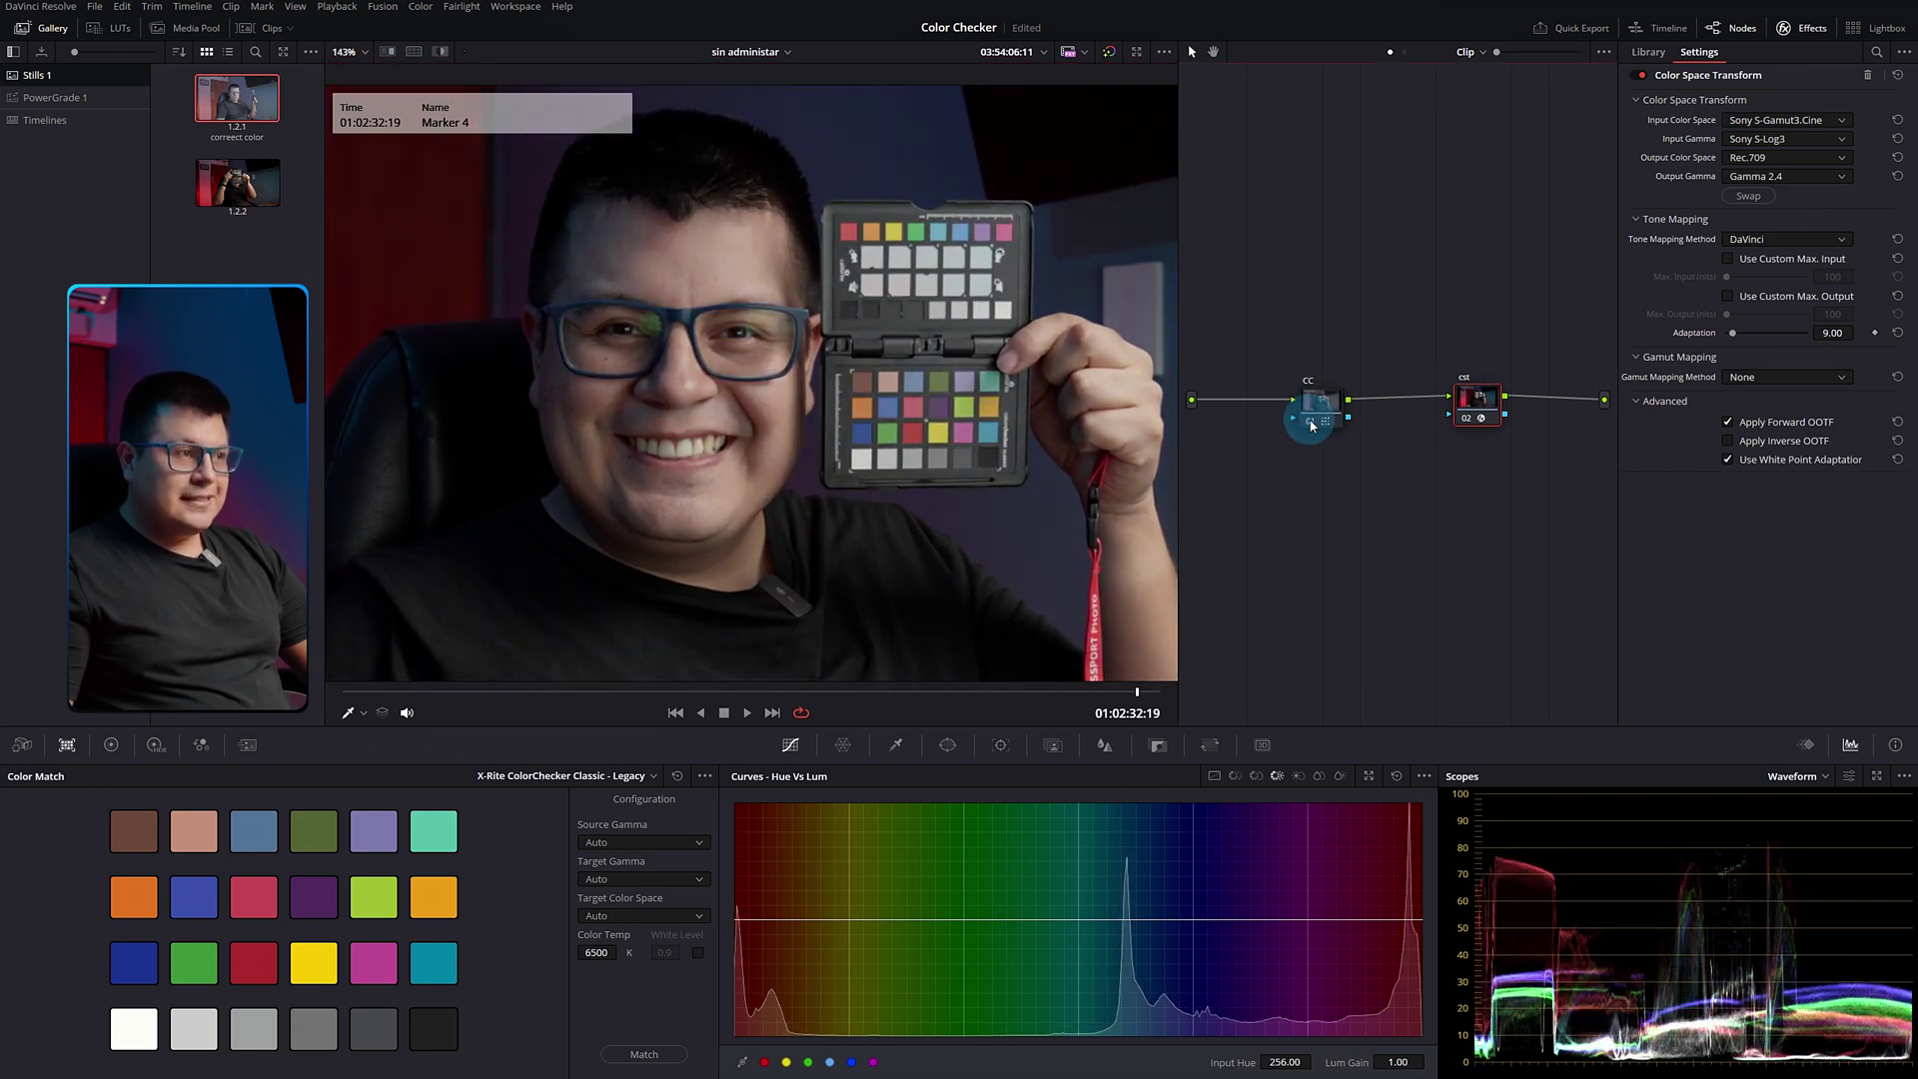
left_click(1311, 425)
left_click(1311, 425)
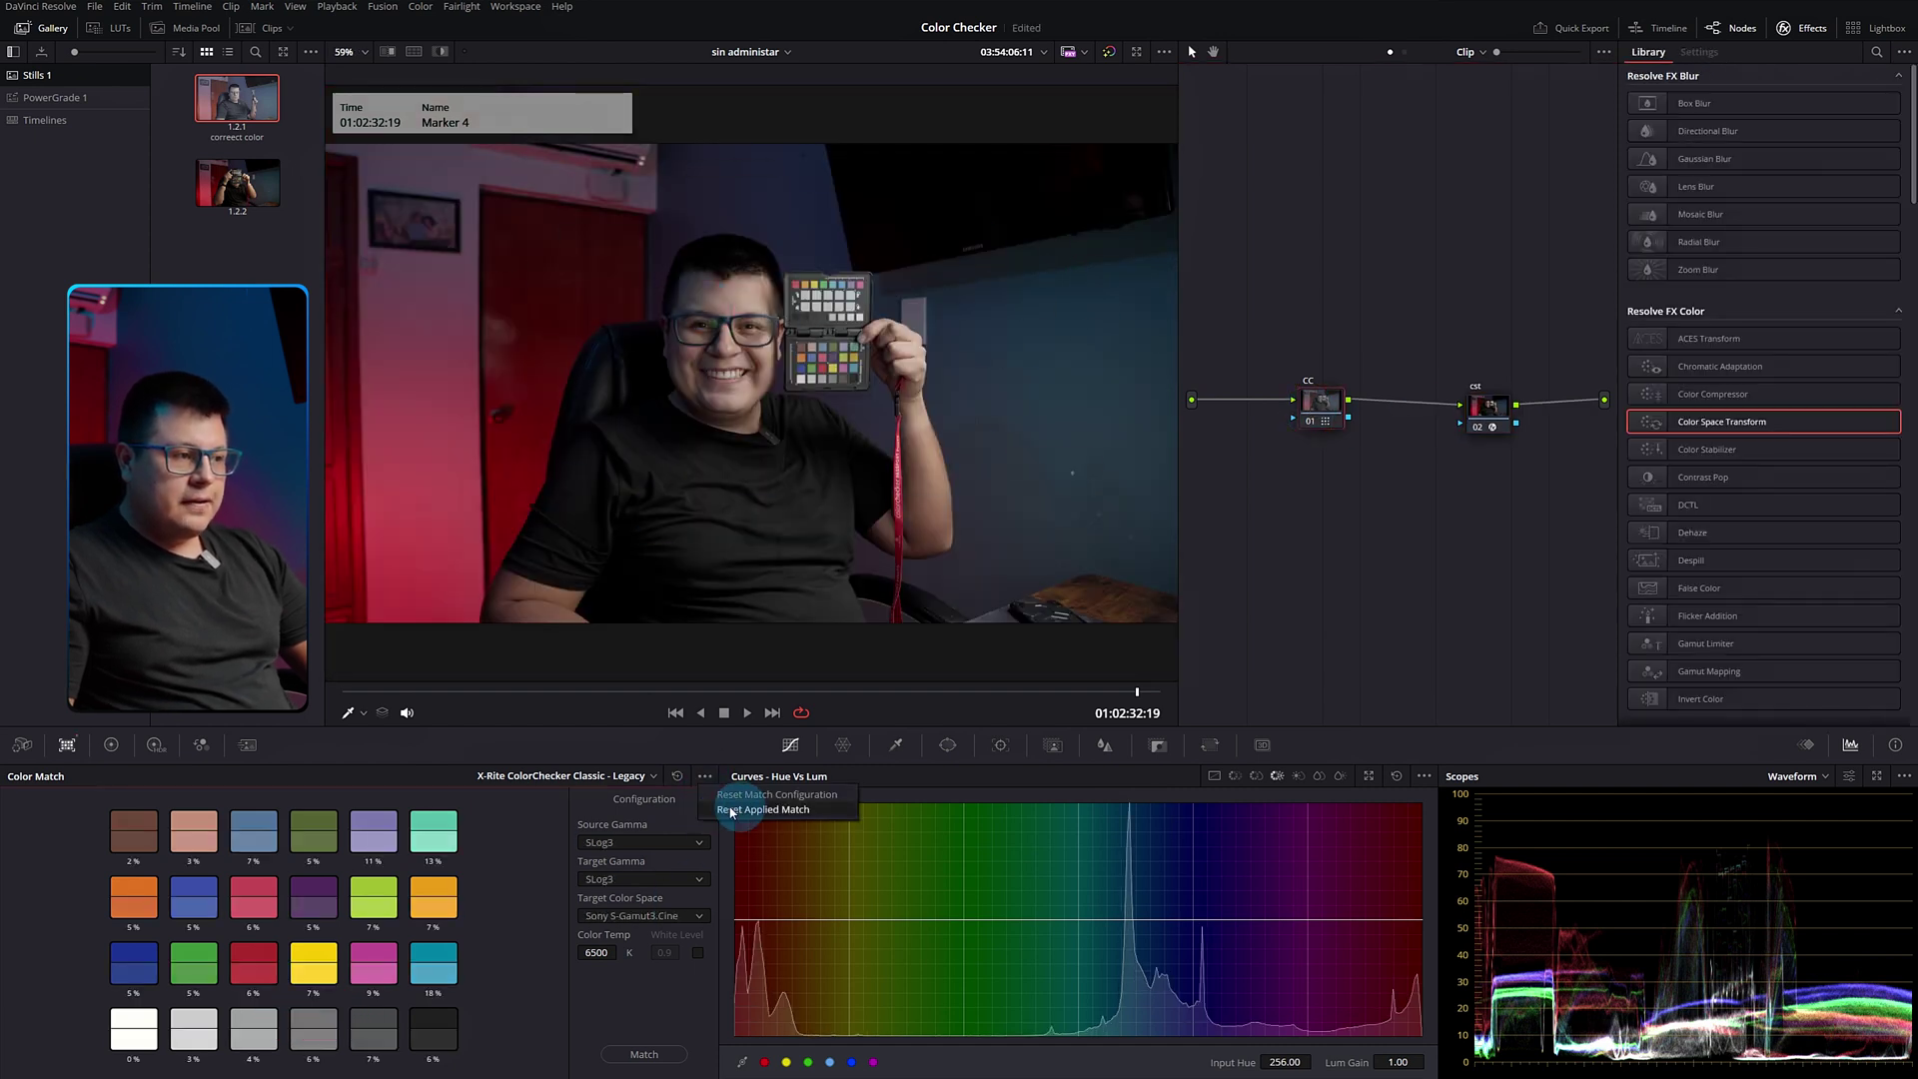
- Clear the applied match, then trial Color Match at 3000 K and again at 4800 K
left_click(773, 810)
left_click(591, 953)
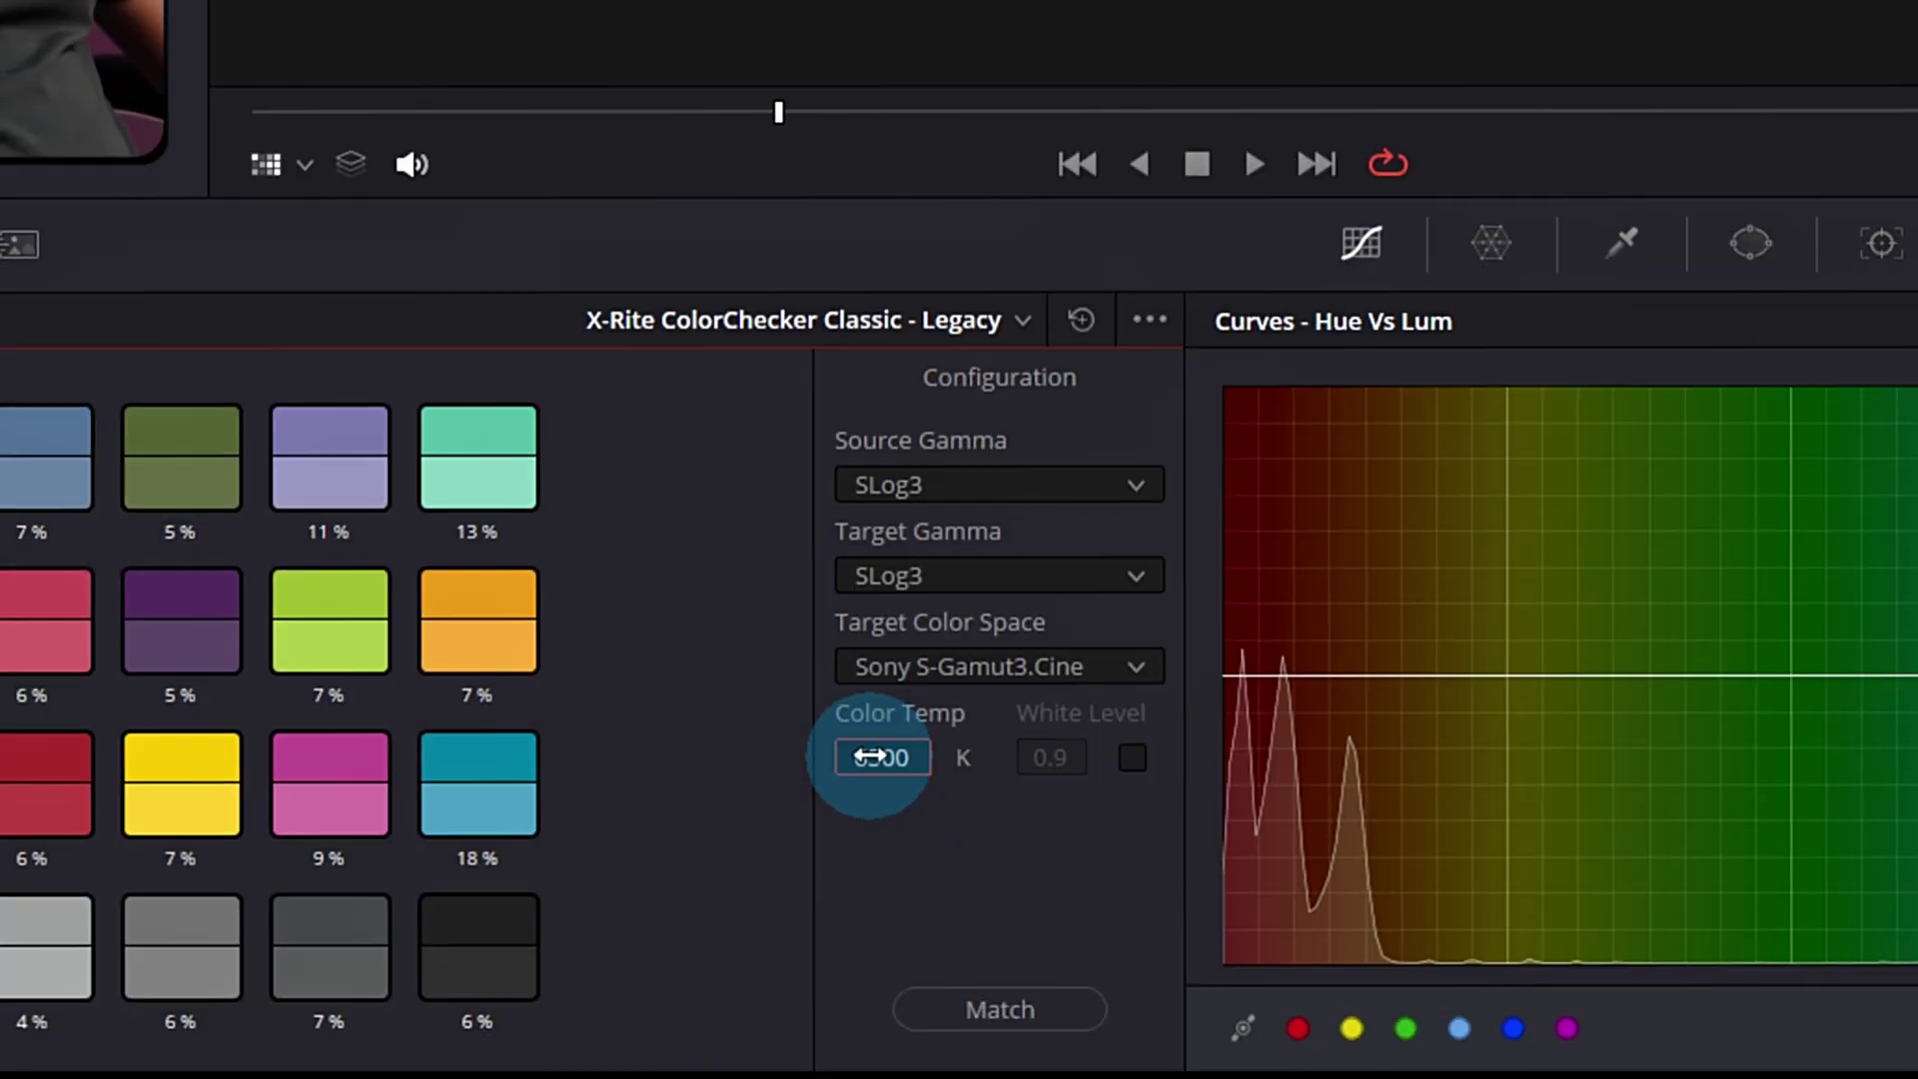
type("3000")
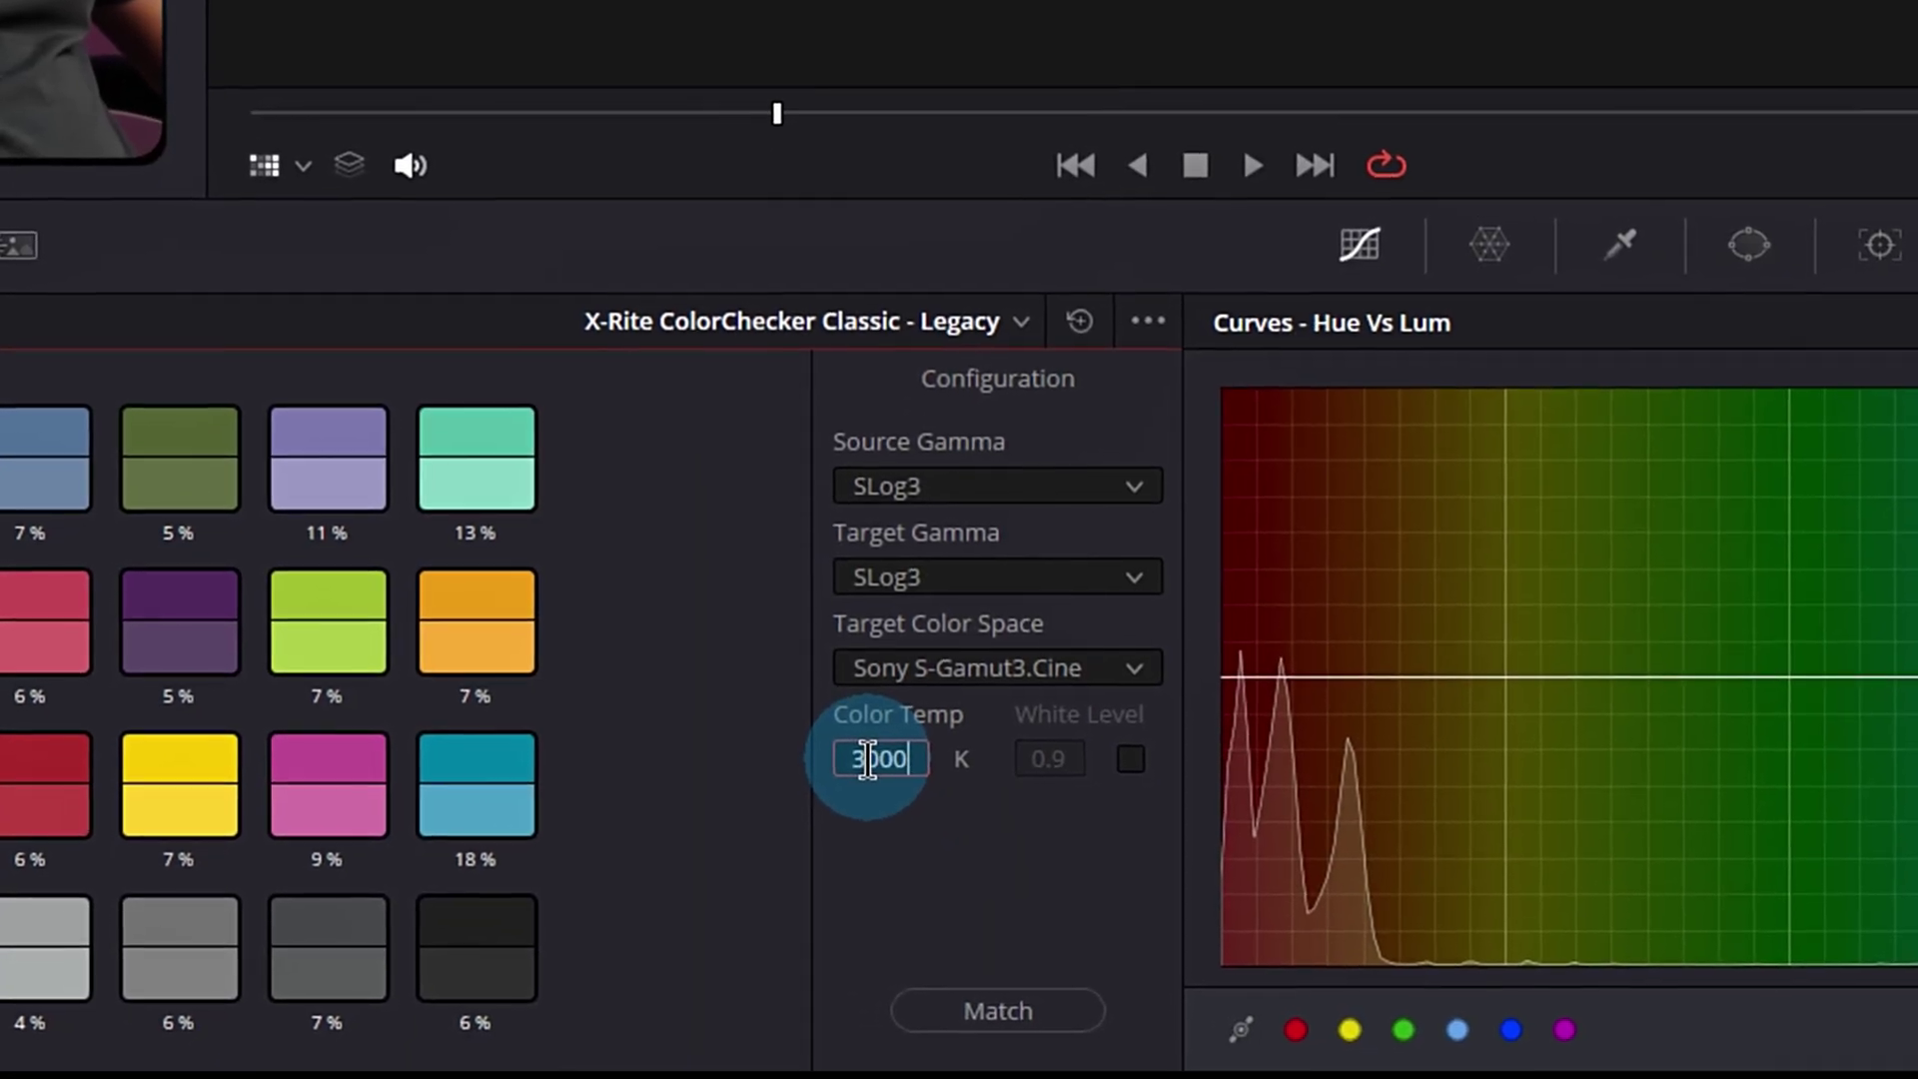
left_click(639, 1056)
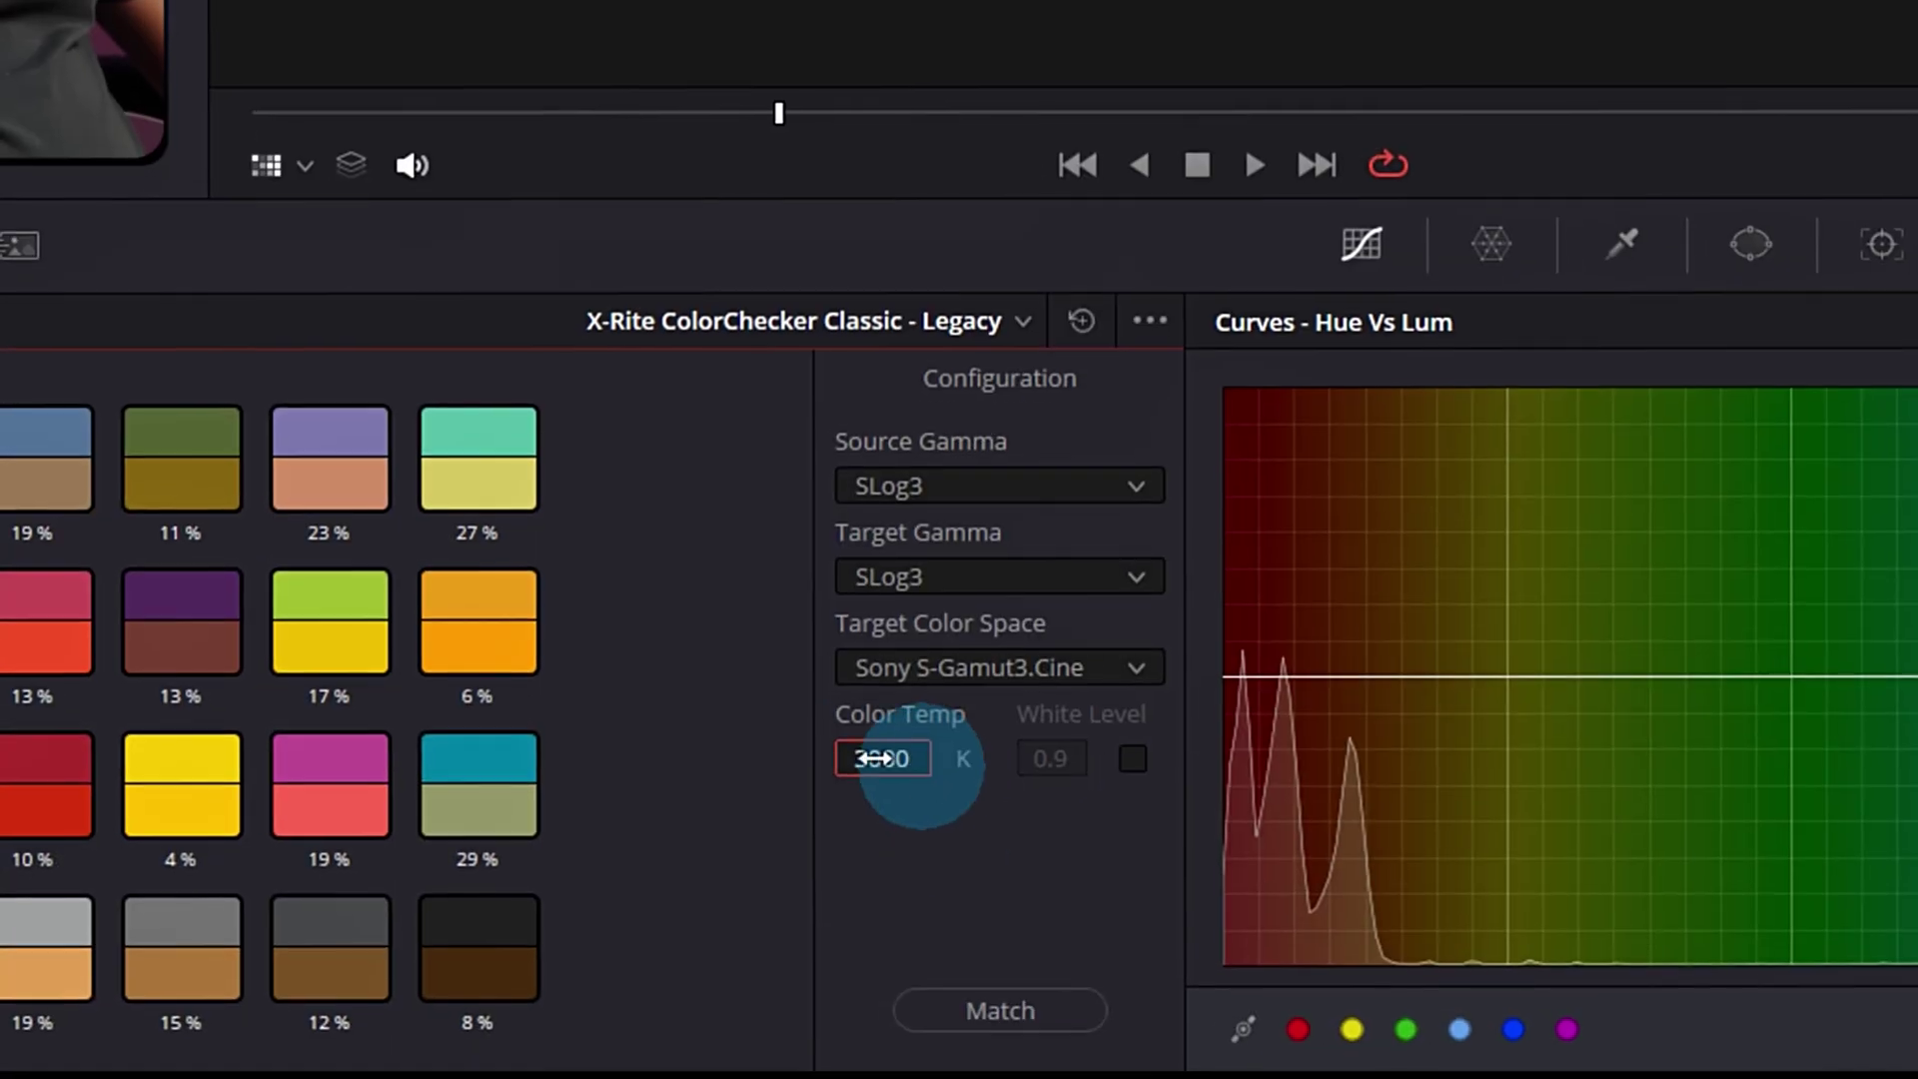
double_click(859, 760)
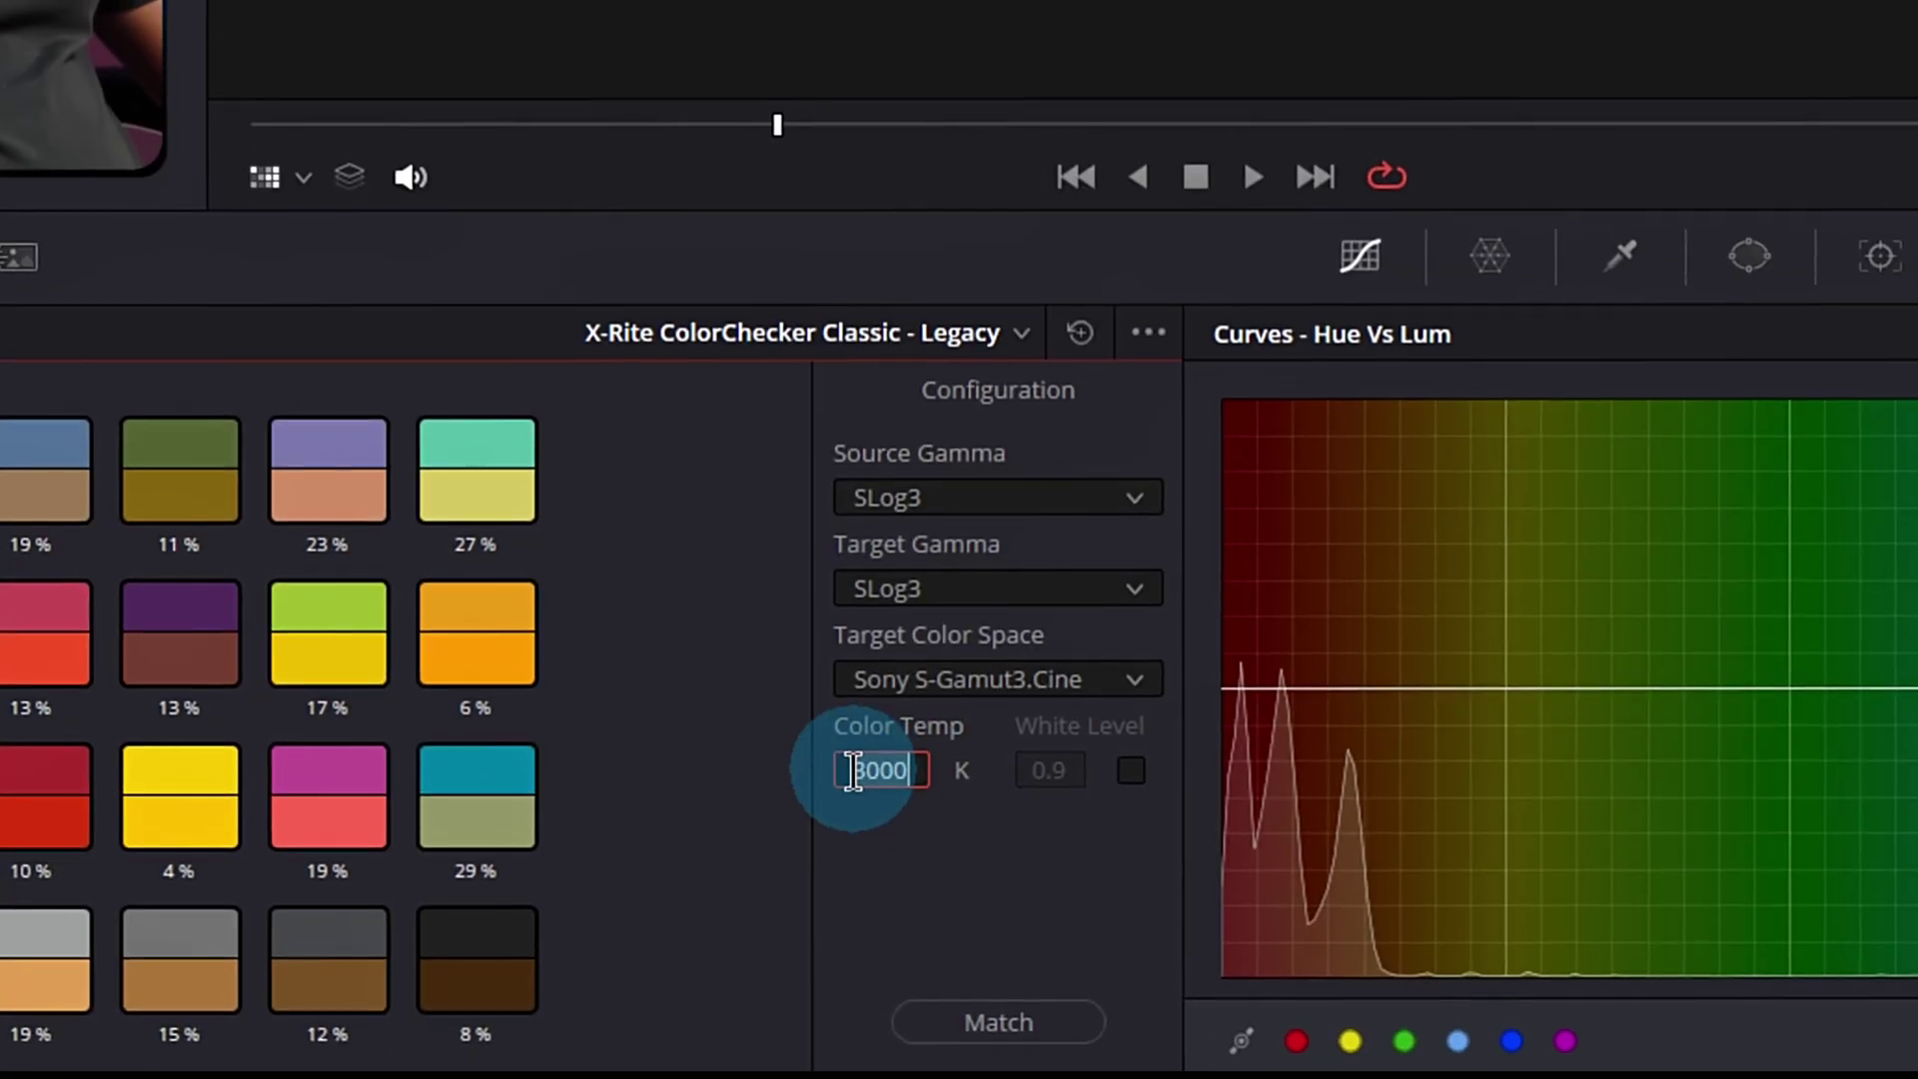
type("4800")
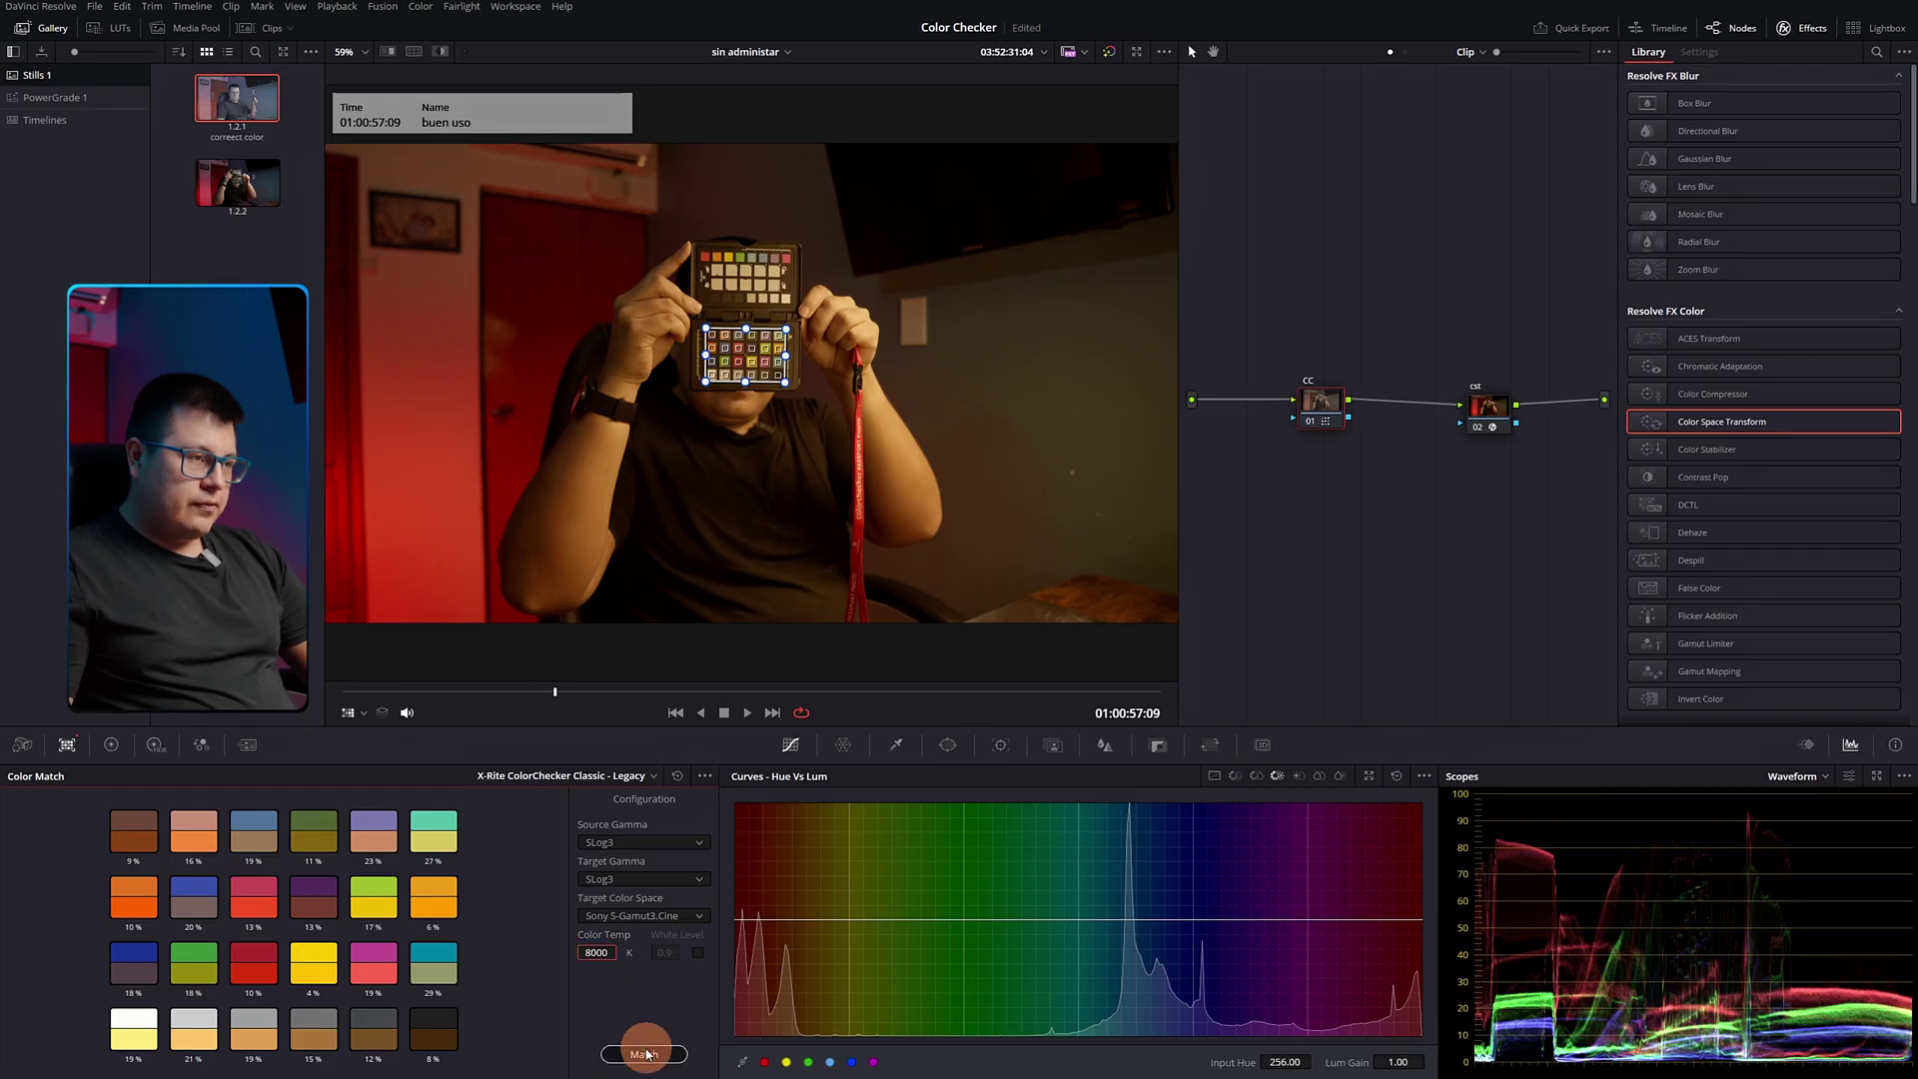
left_click(646, 1053)
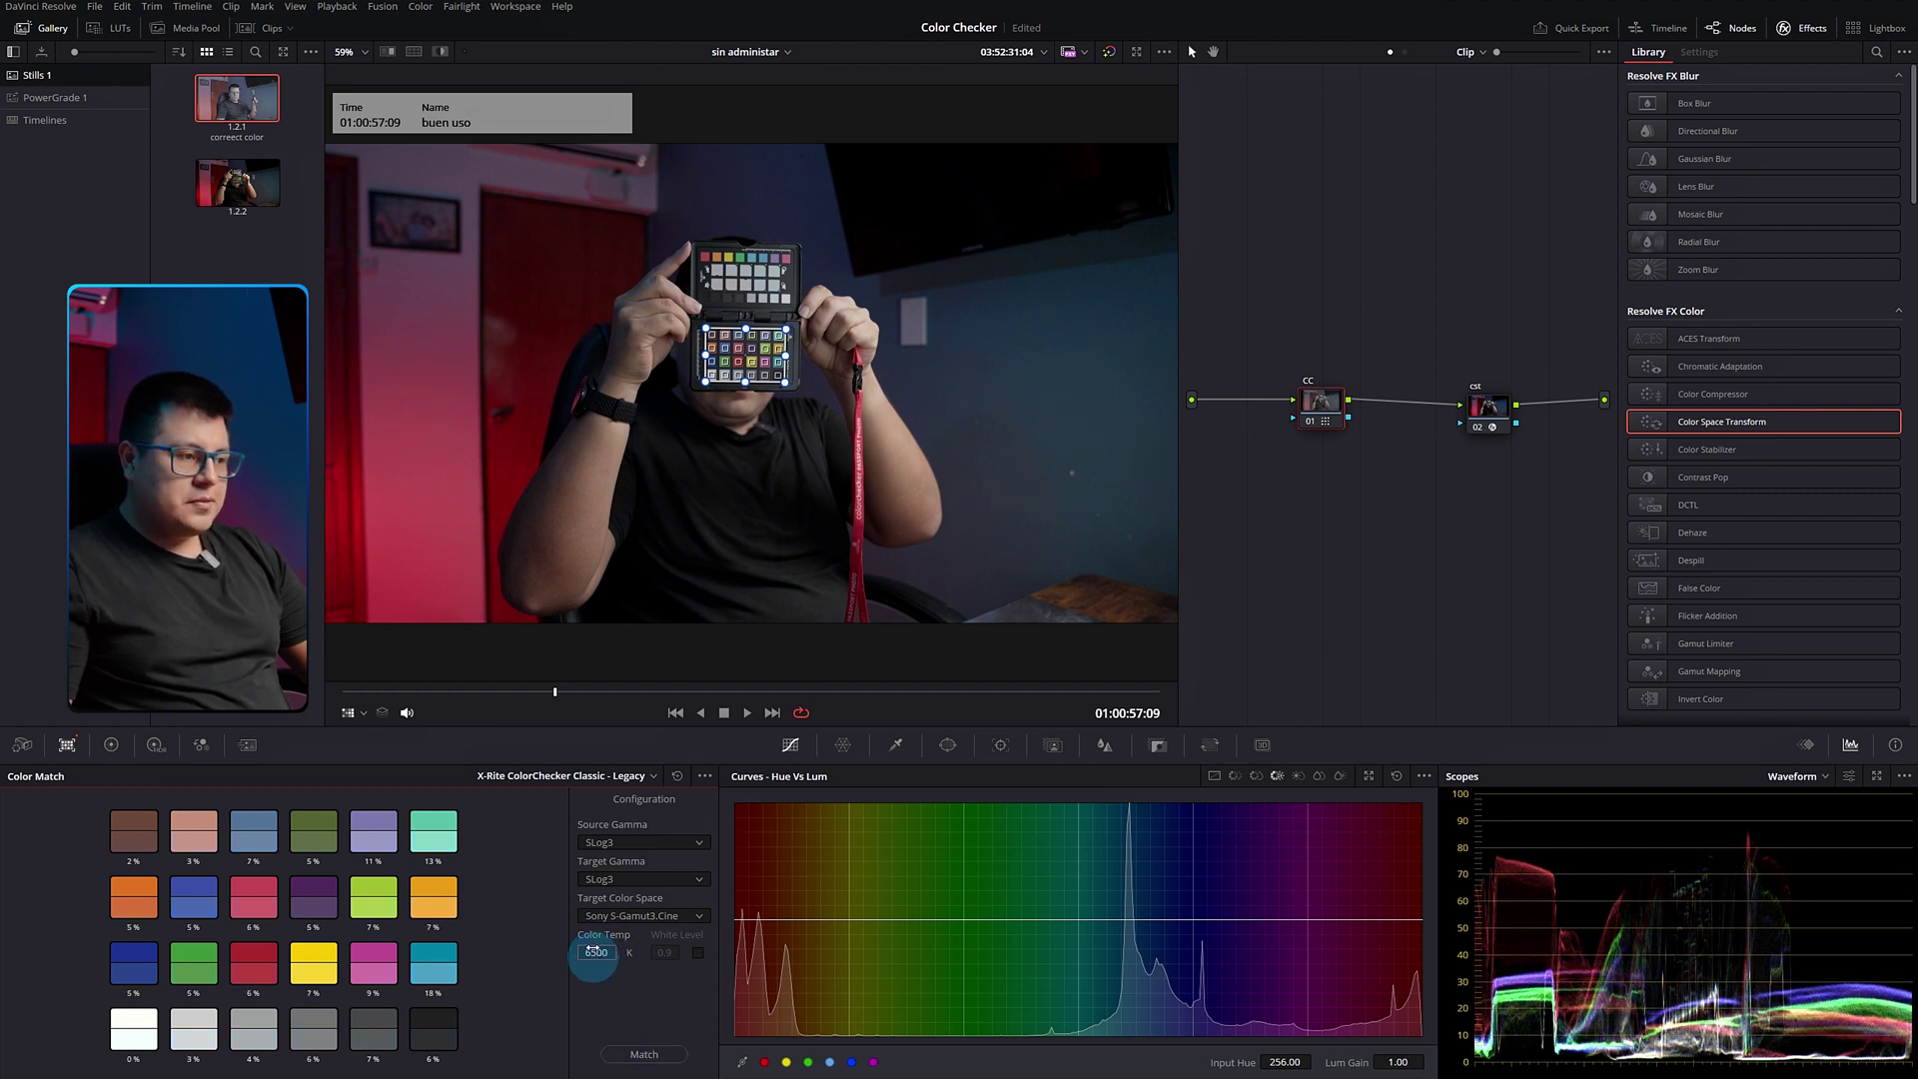
- Return to the marker frame and bring up the Color Match options menu
left_click(689, 700)
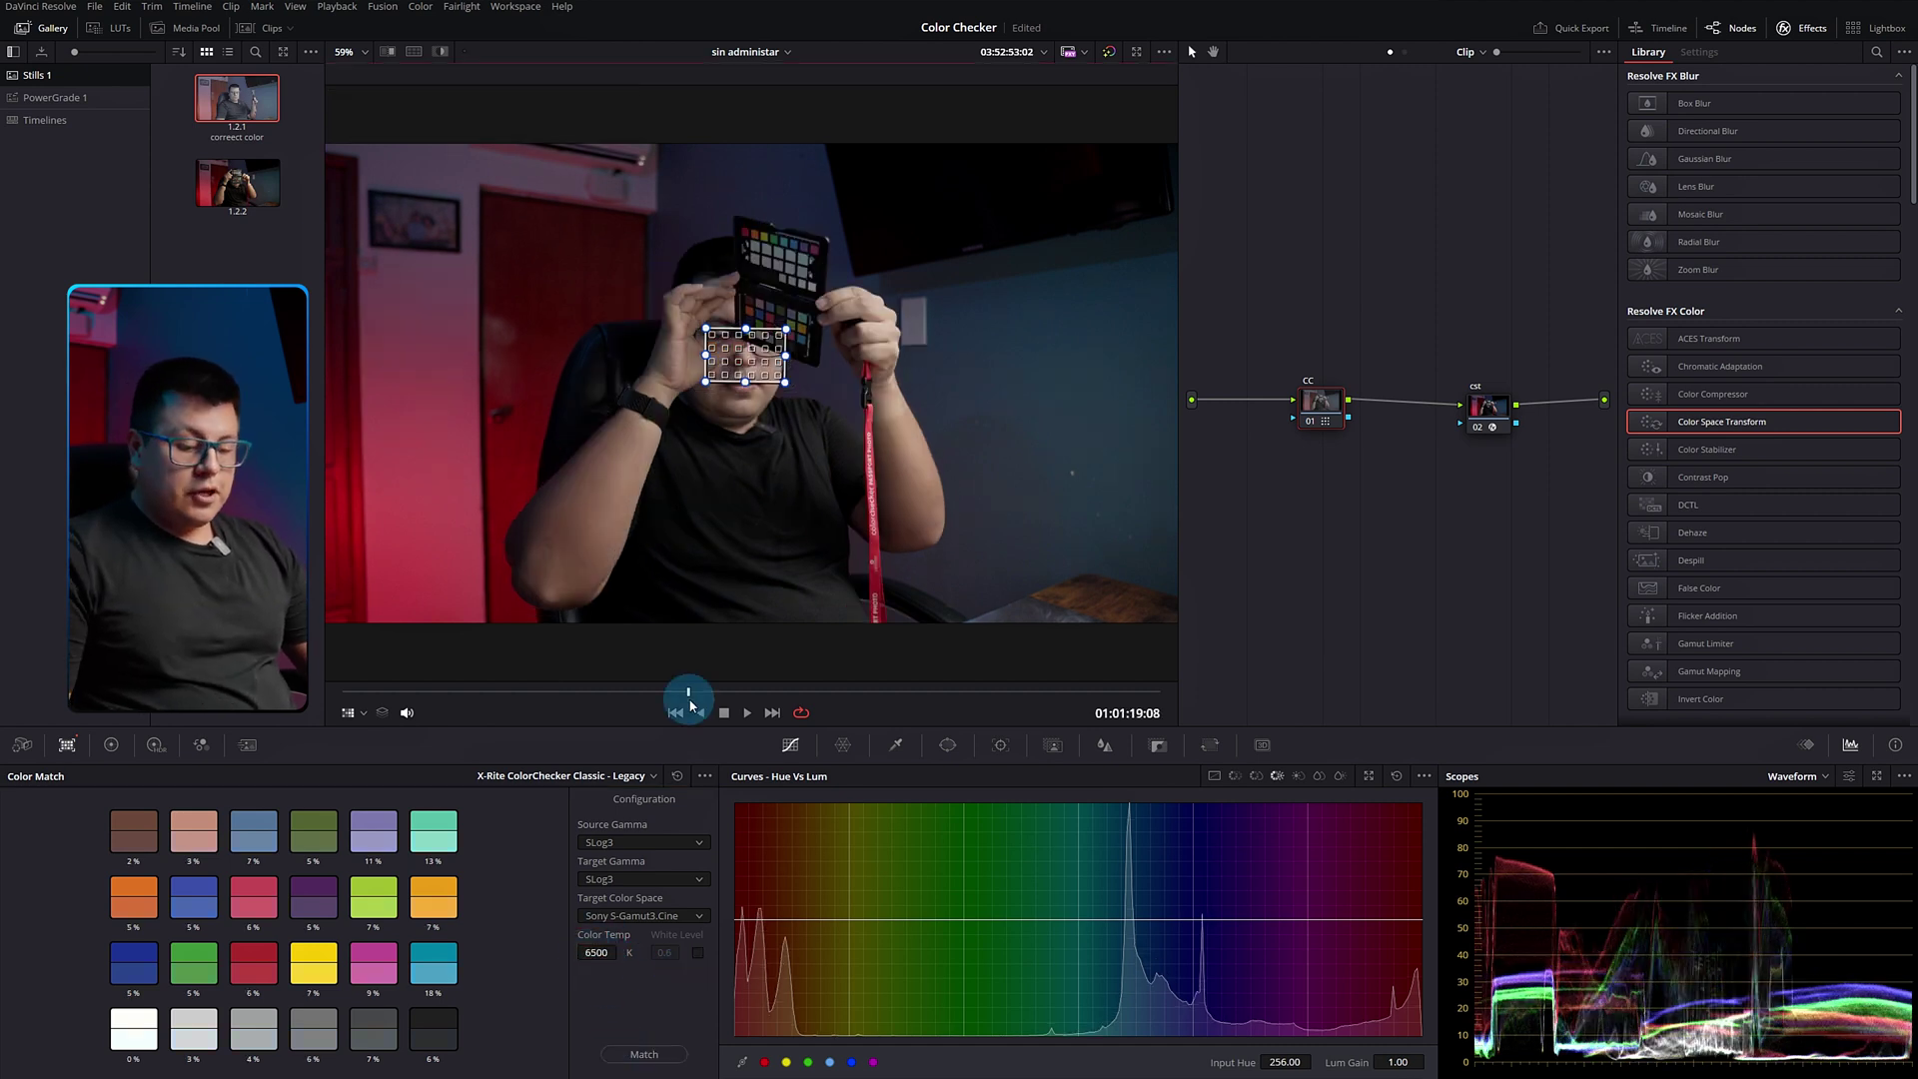
key("shift+Up")
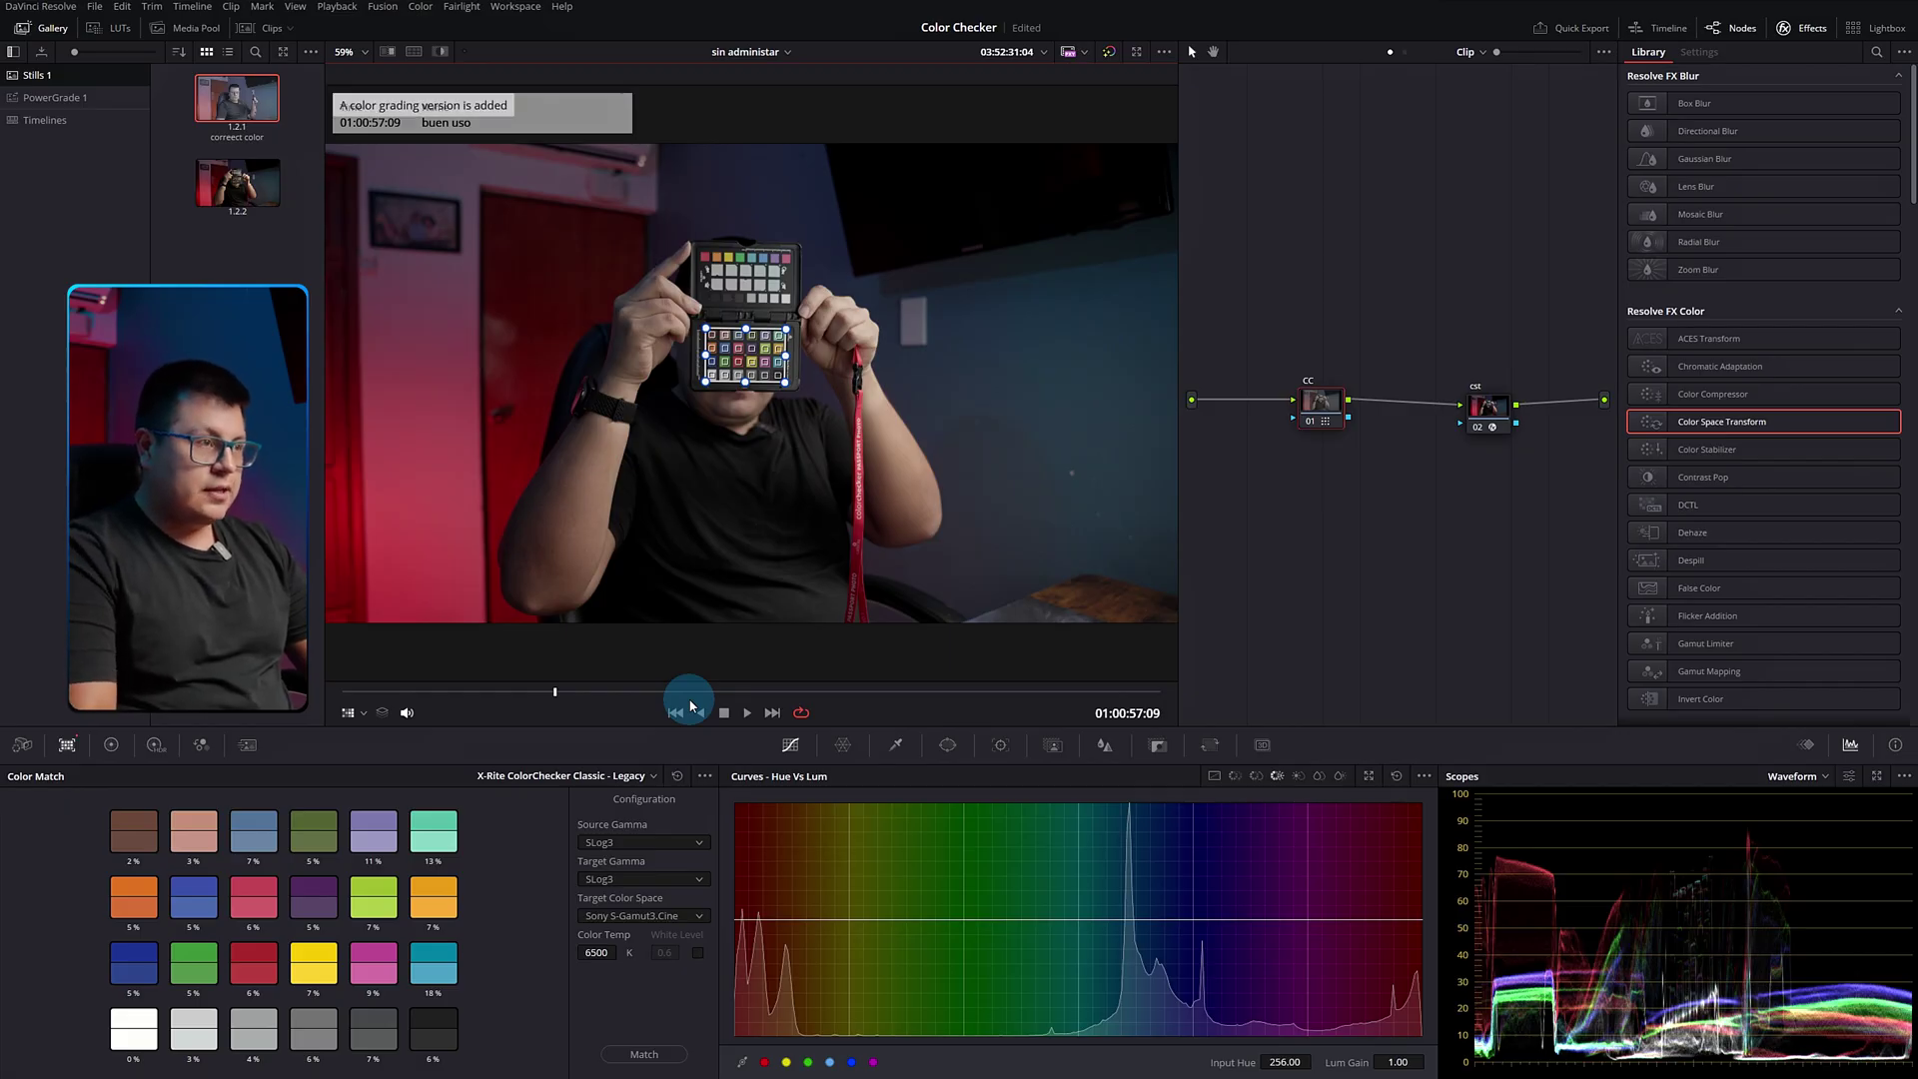
left_click(704, 778)
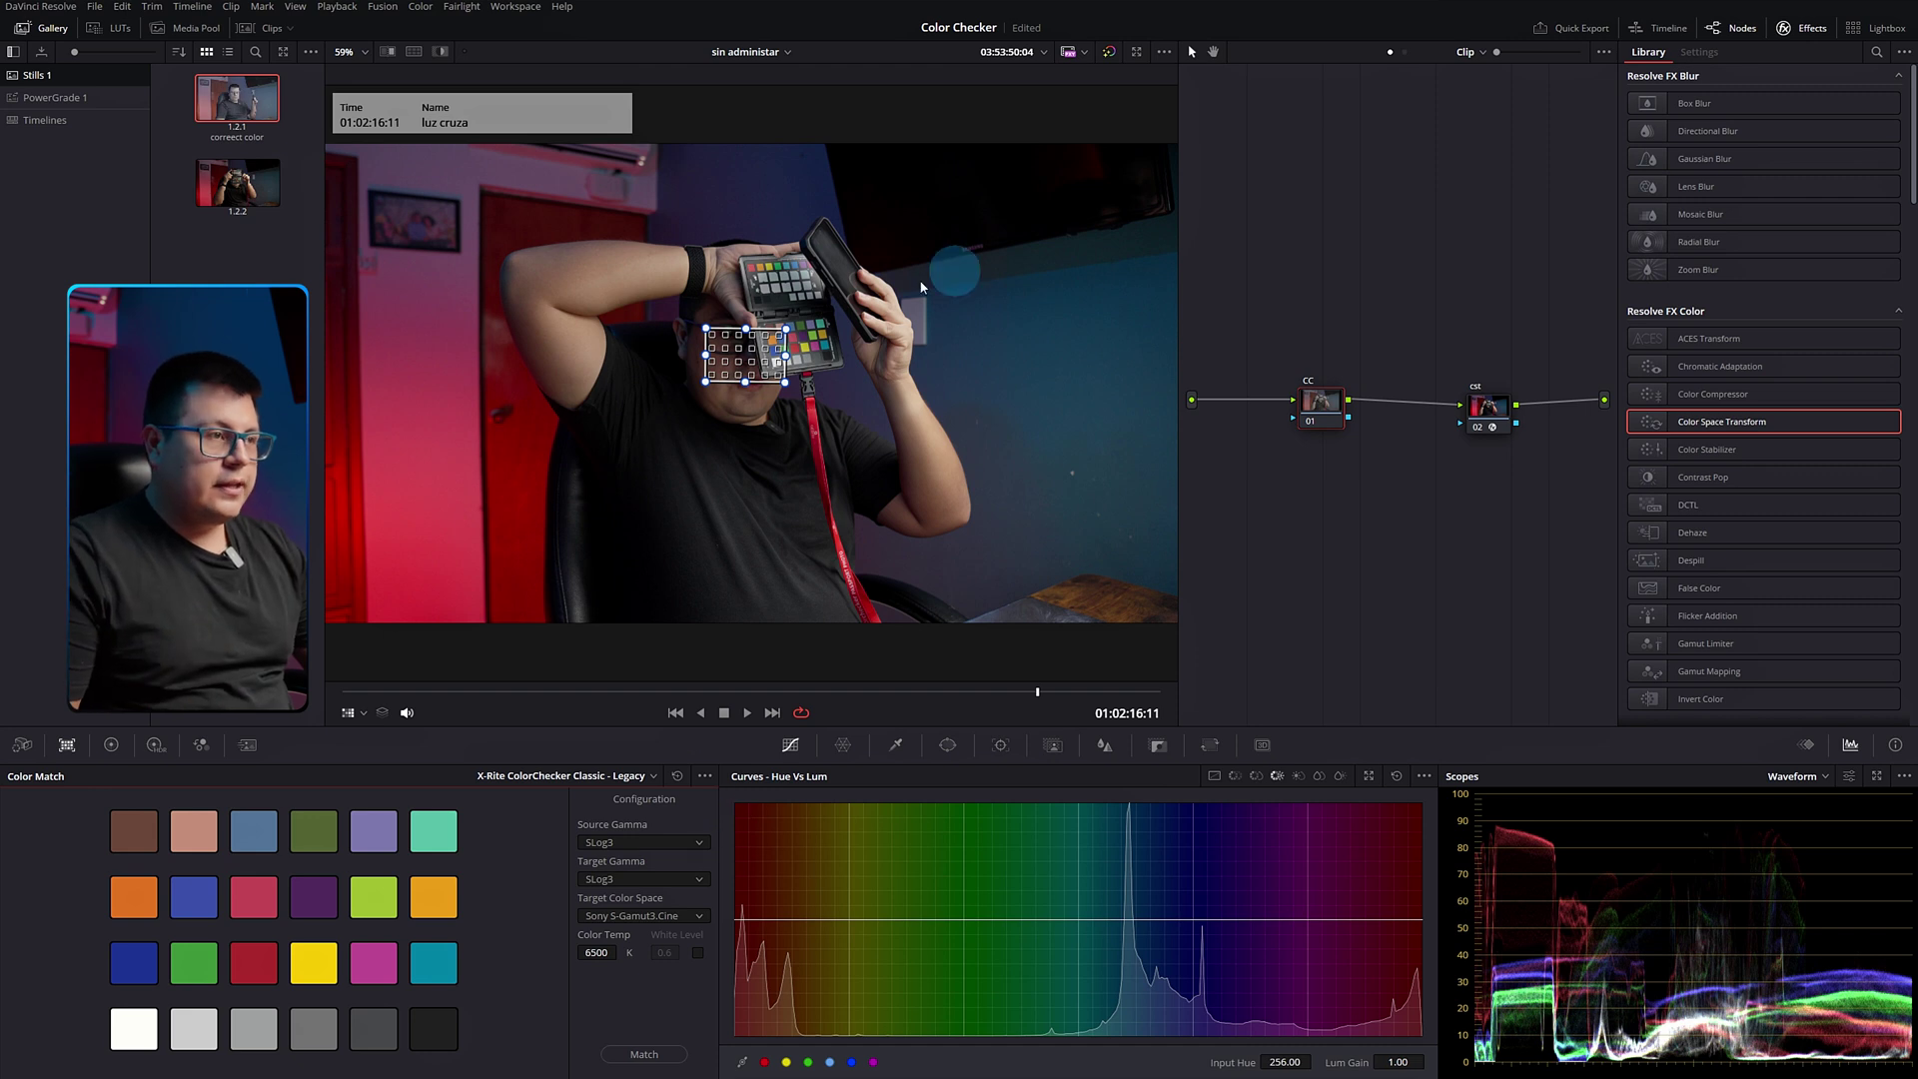
- Zoom into the viewer and fit the match grid's corners onto the tilted chart
scroll(920, 287, "up", 5)
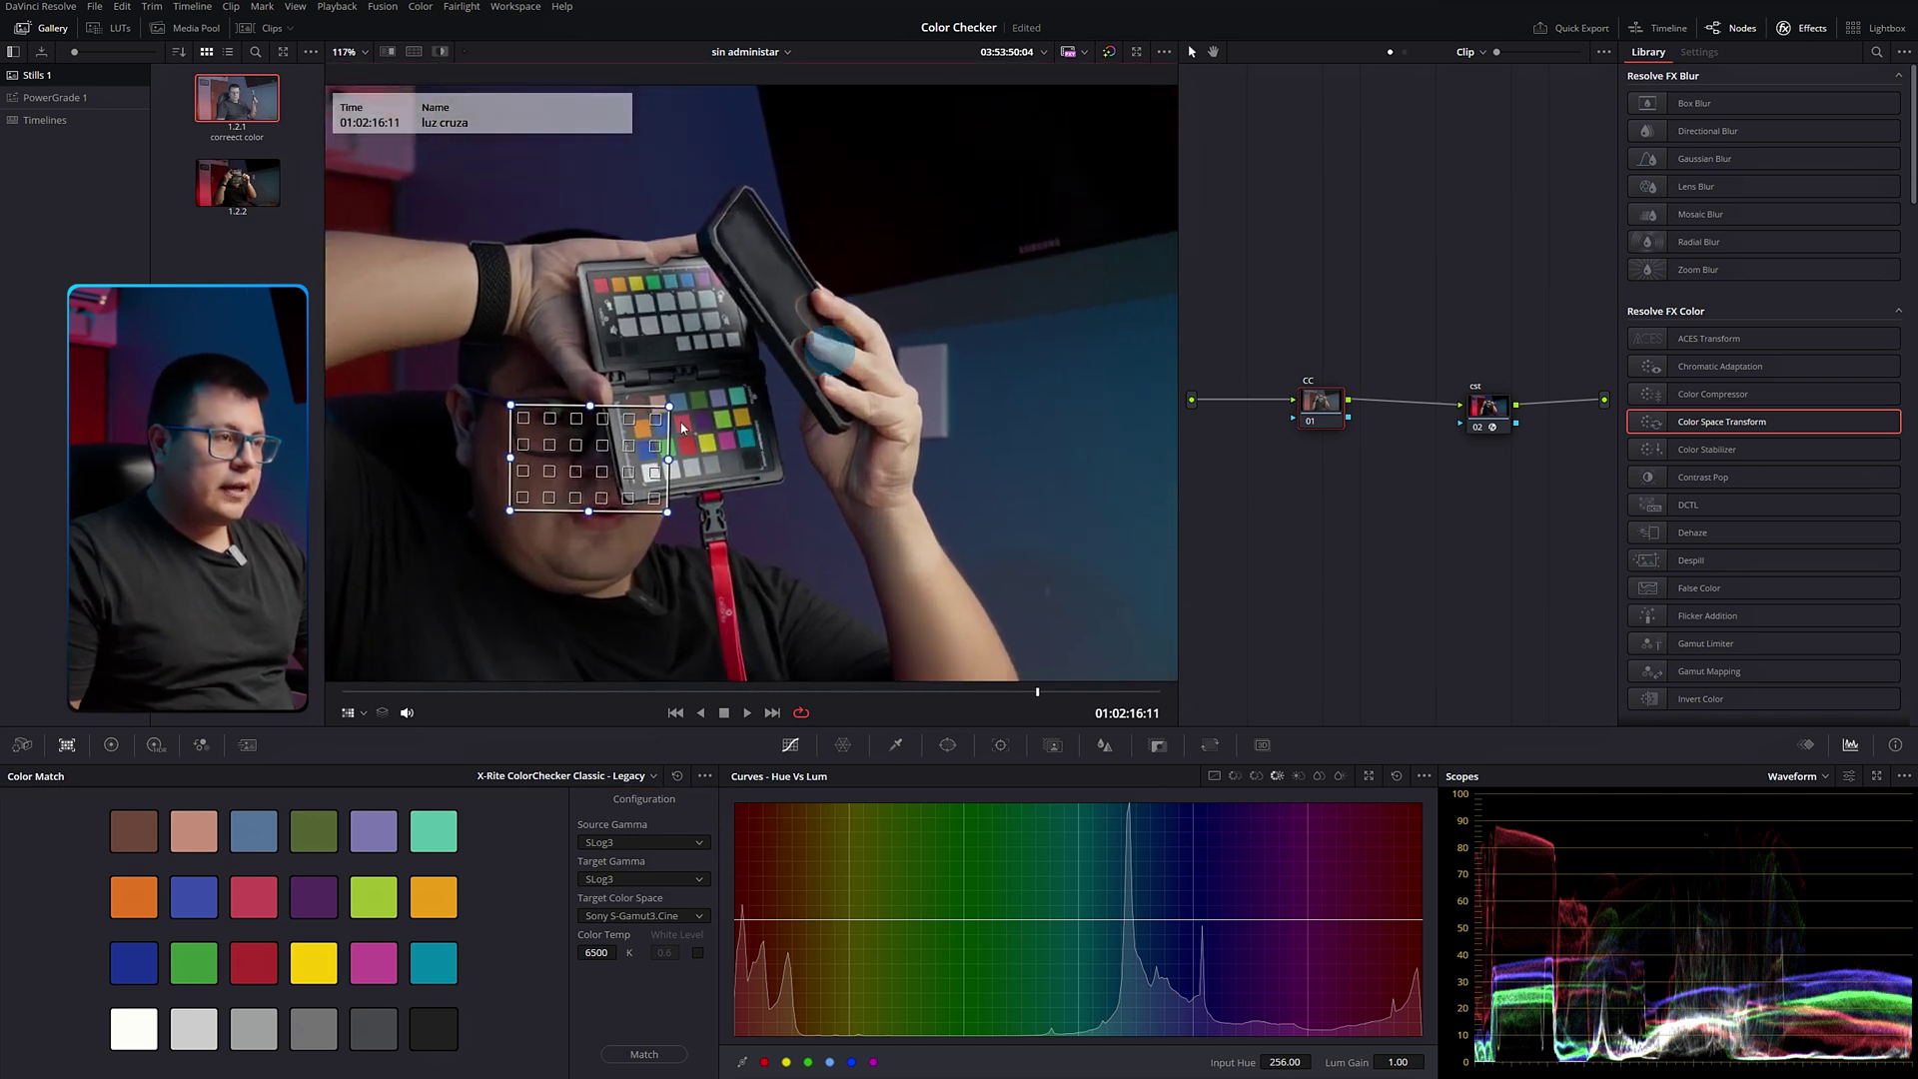
scroll(695, 449, "up", 6)
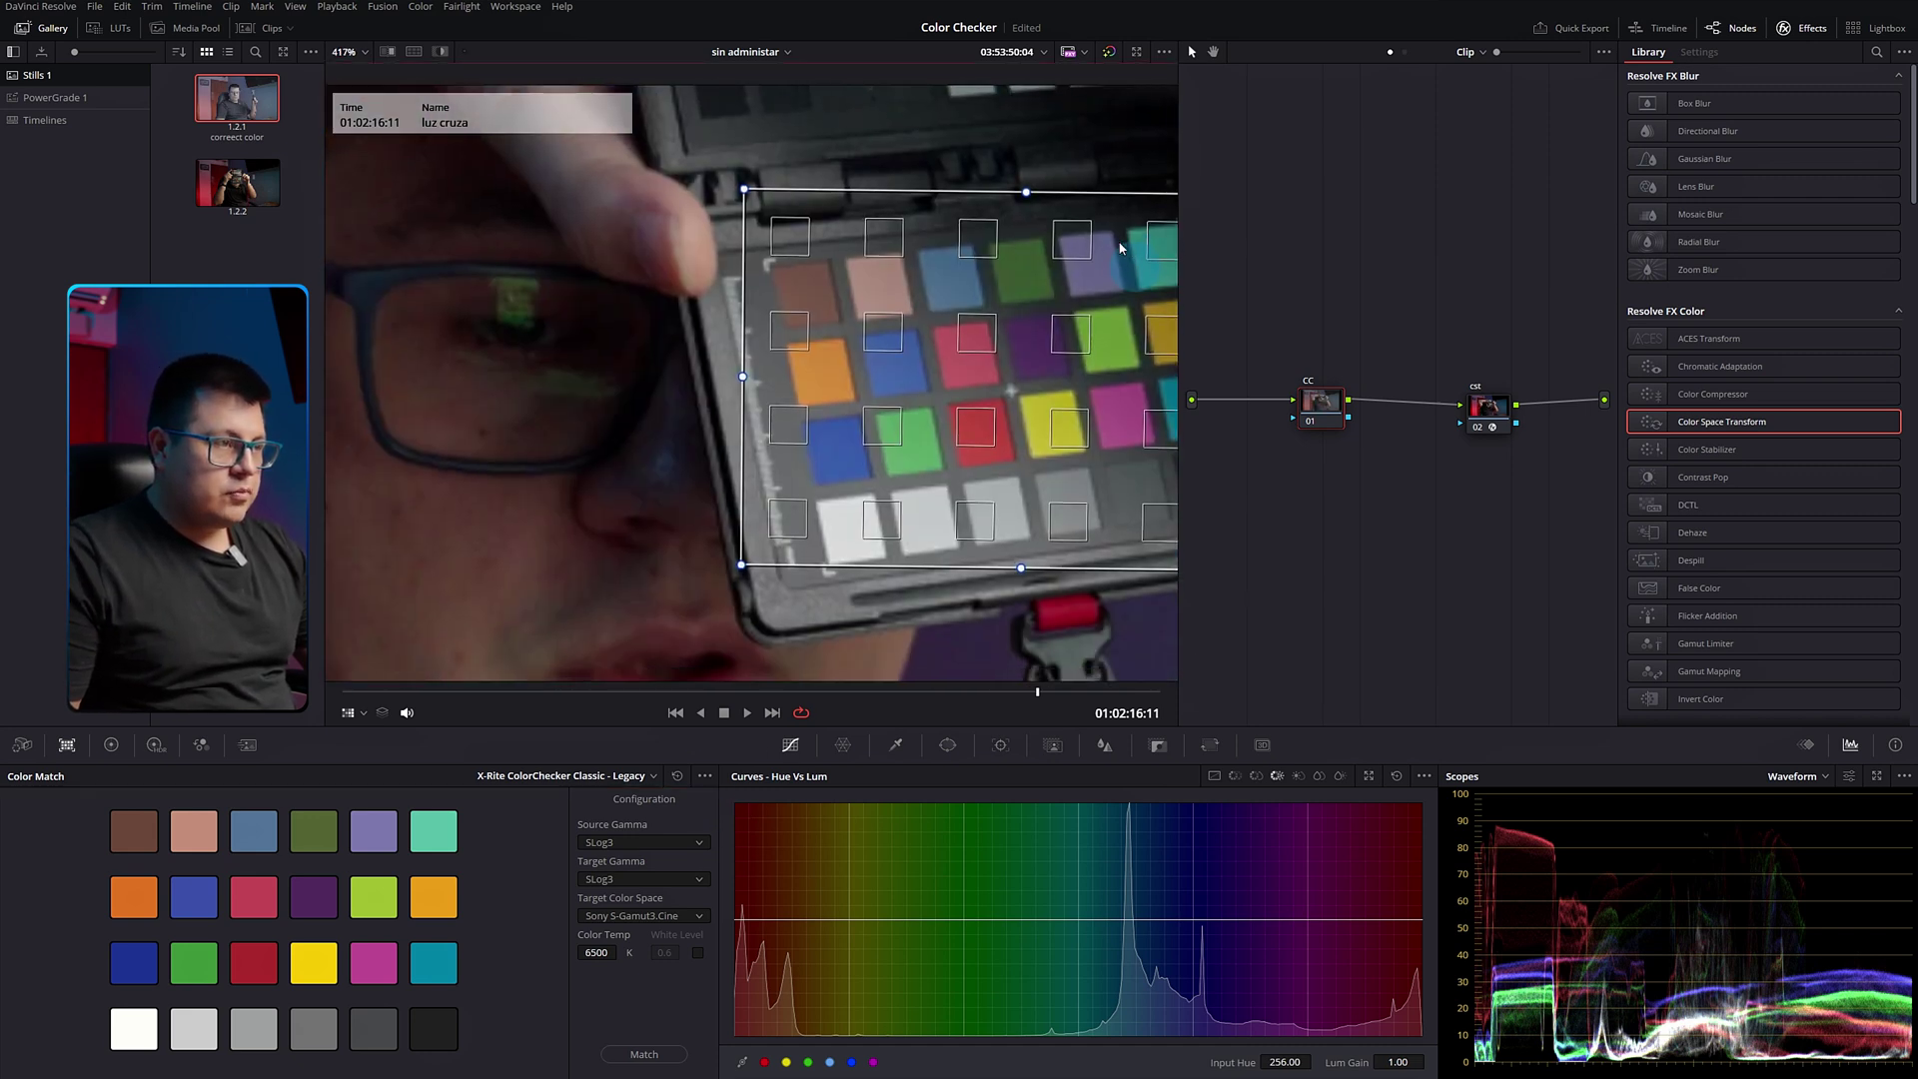
mouse_move(765, 498)
left_mouse_down()
mouse_move(566, 568)
mouse_move(593, 567)
left_mouse_up()
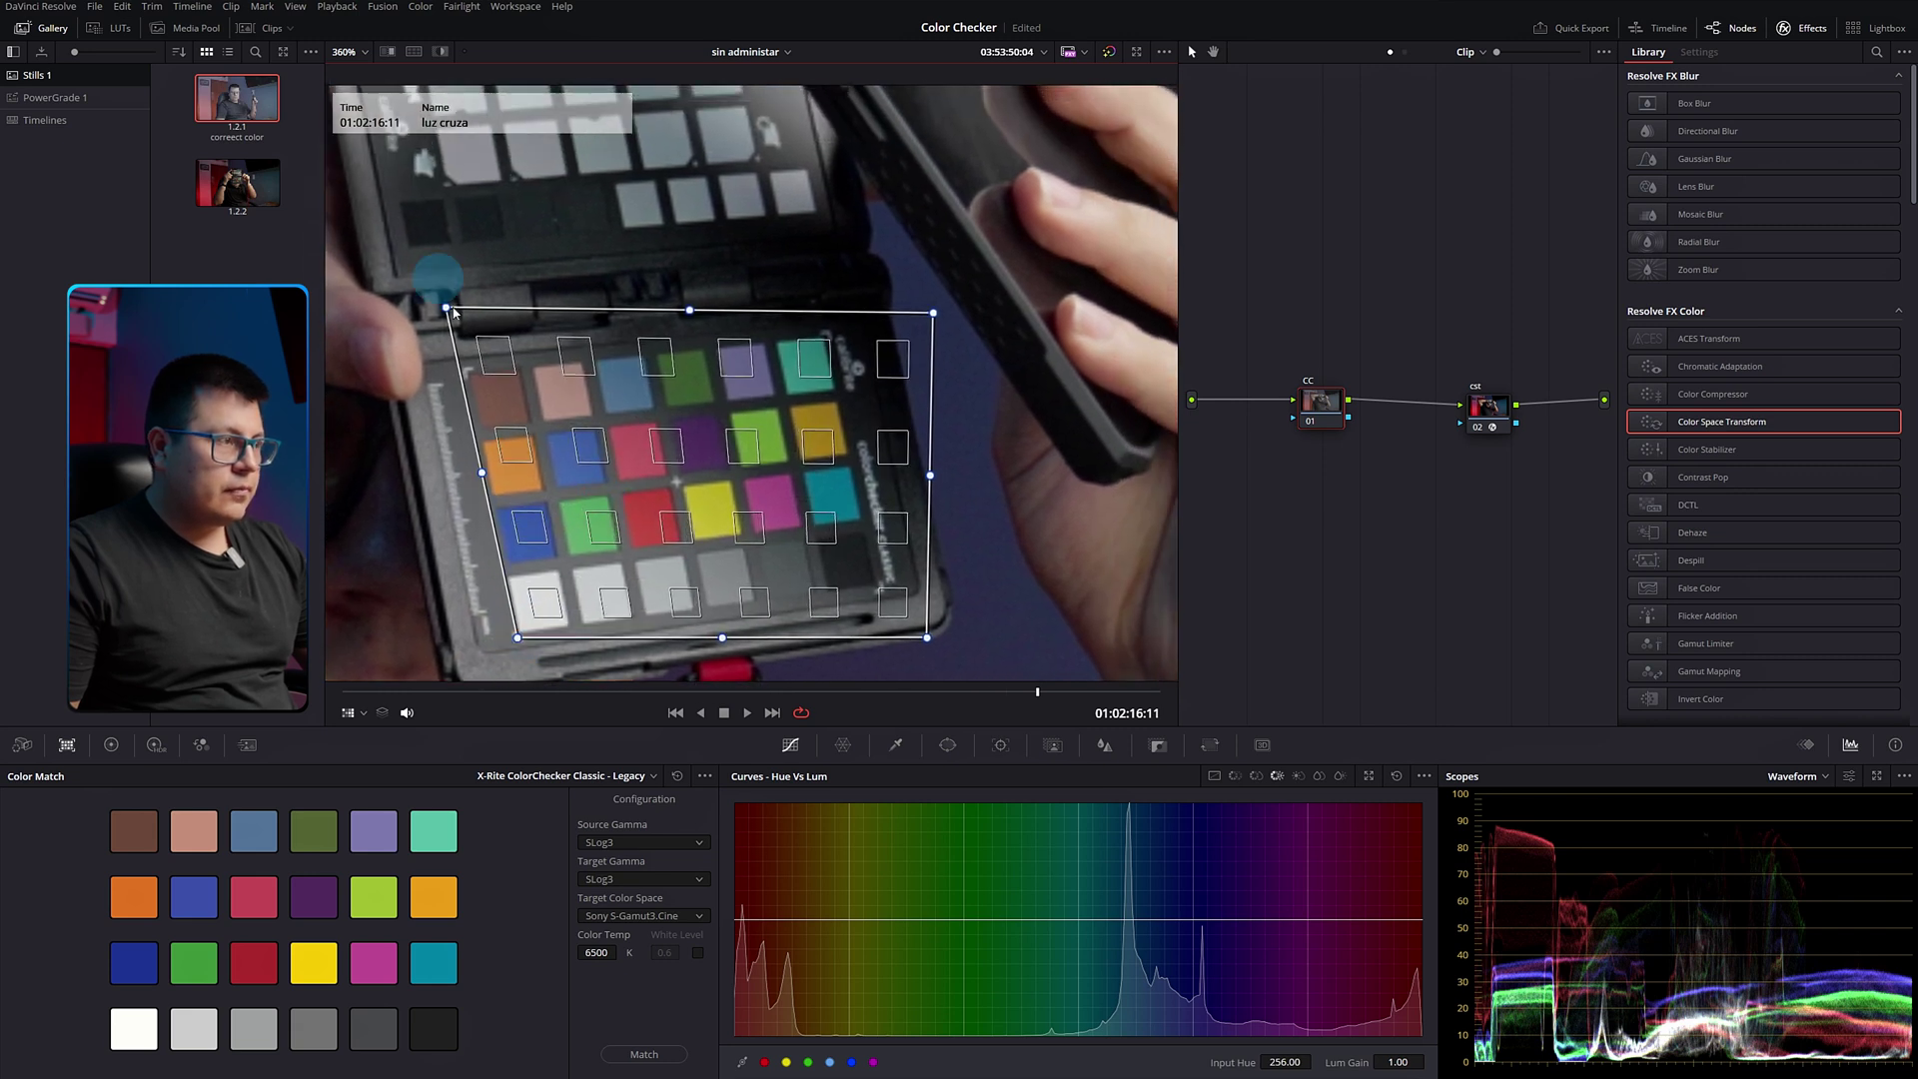
left_click_drag(445, 309, 465, 367)
left_click_drag(932, 312, 828, 332)
left_click_drag(927, 637, 881, 590)
- Apply the color match and turn on the side-by-side split-screen comparison
scroll(669, 499, "down", 12)
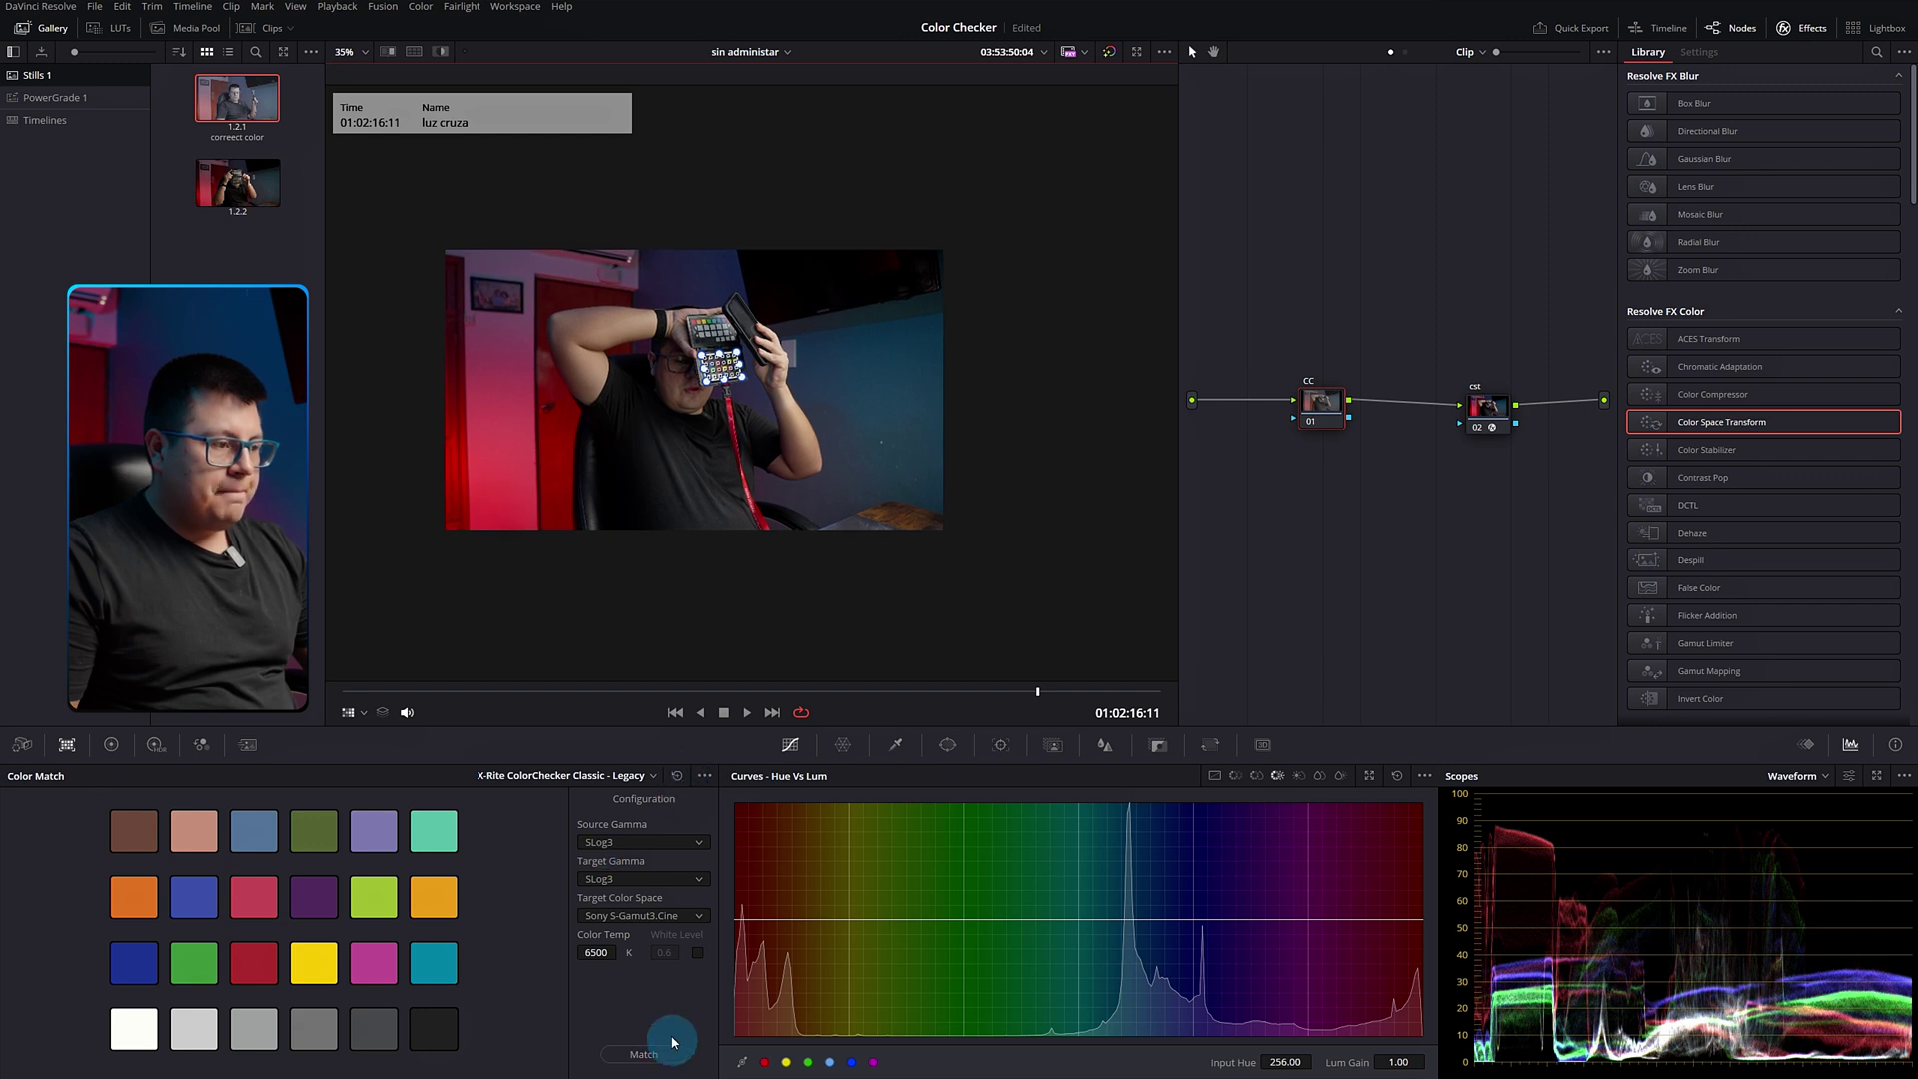
left_click(644, 1053)
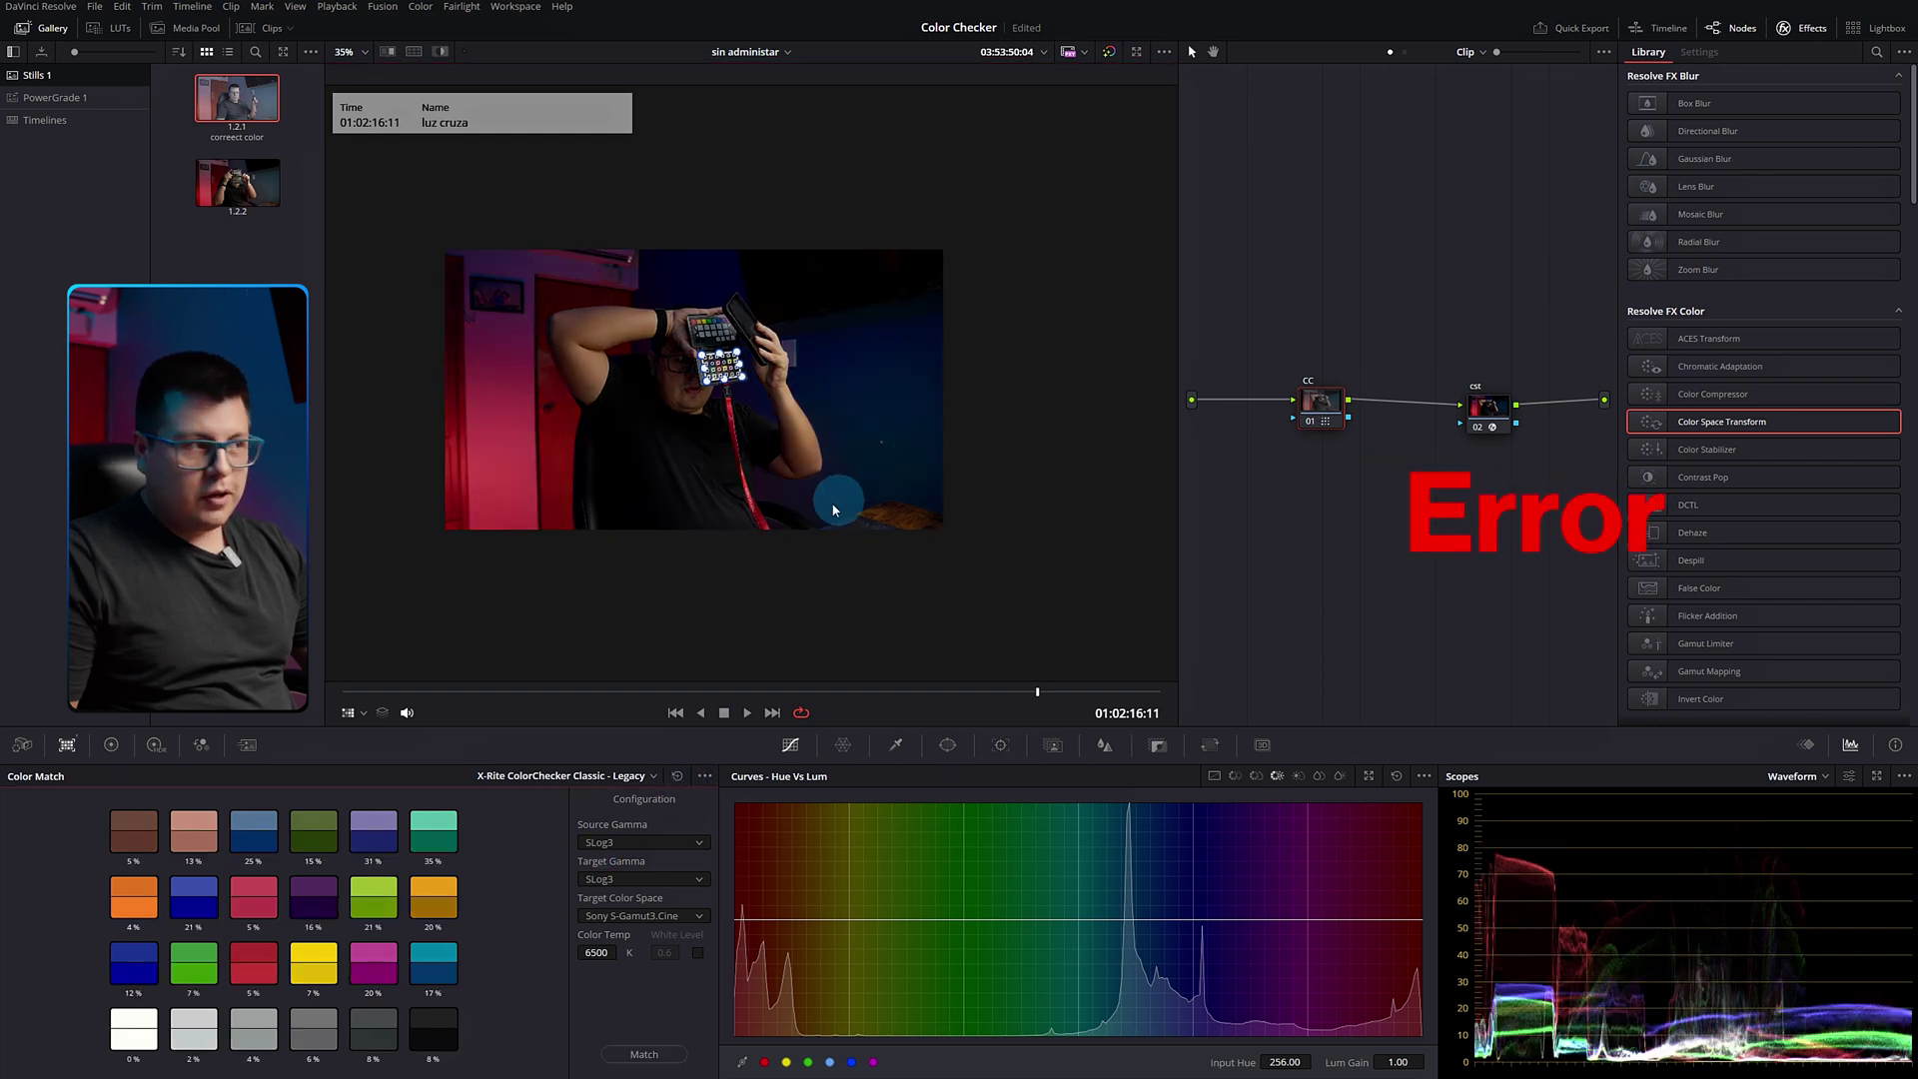
scroll(834, 510, "up", 3)
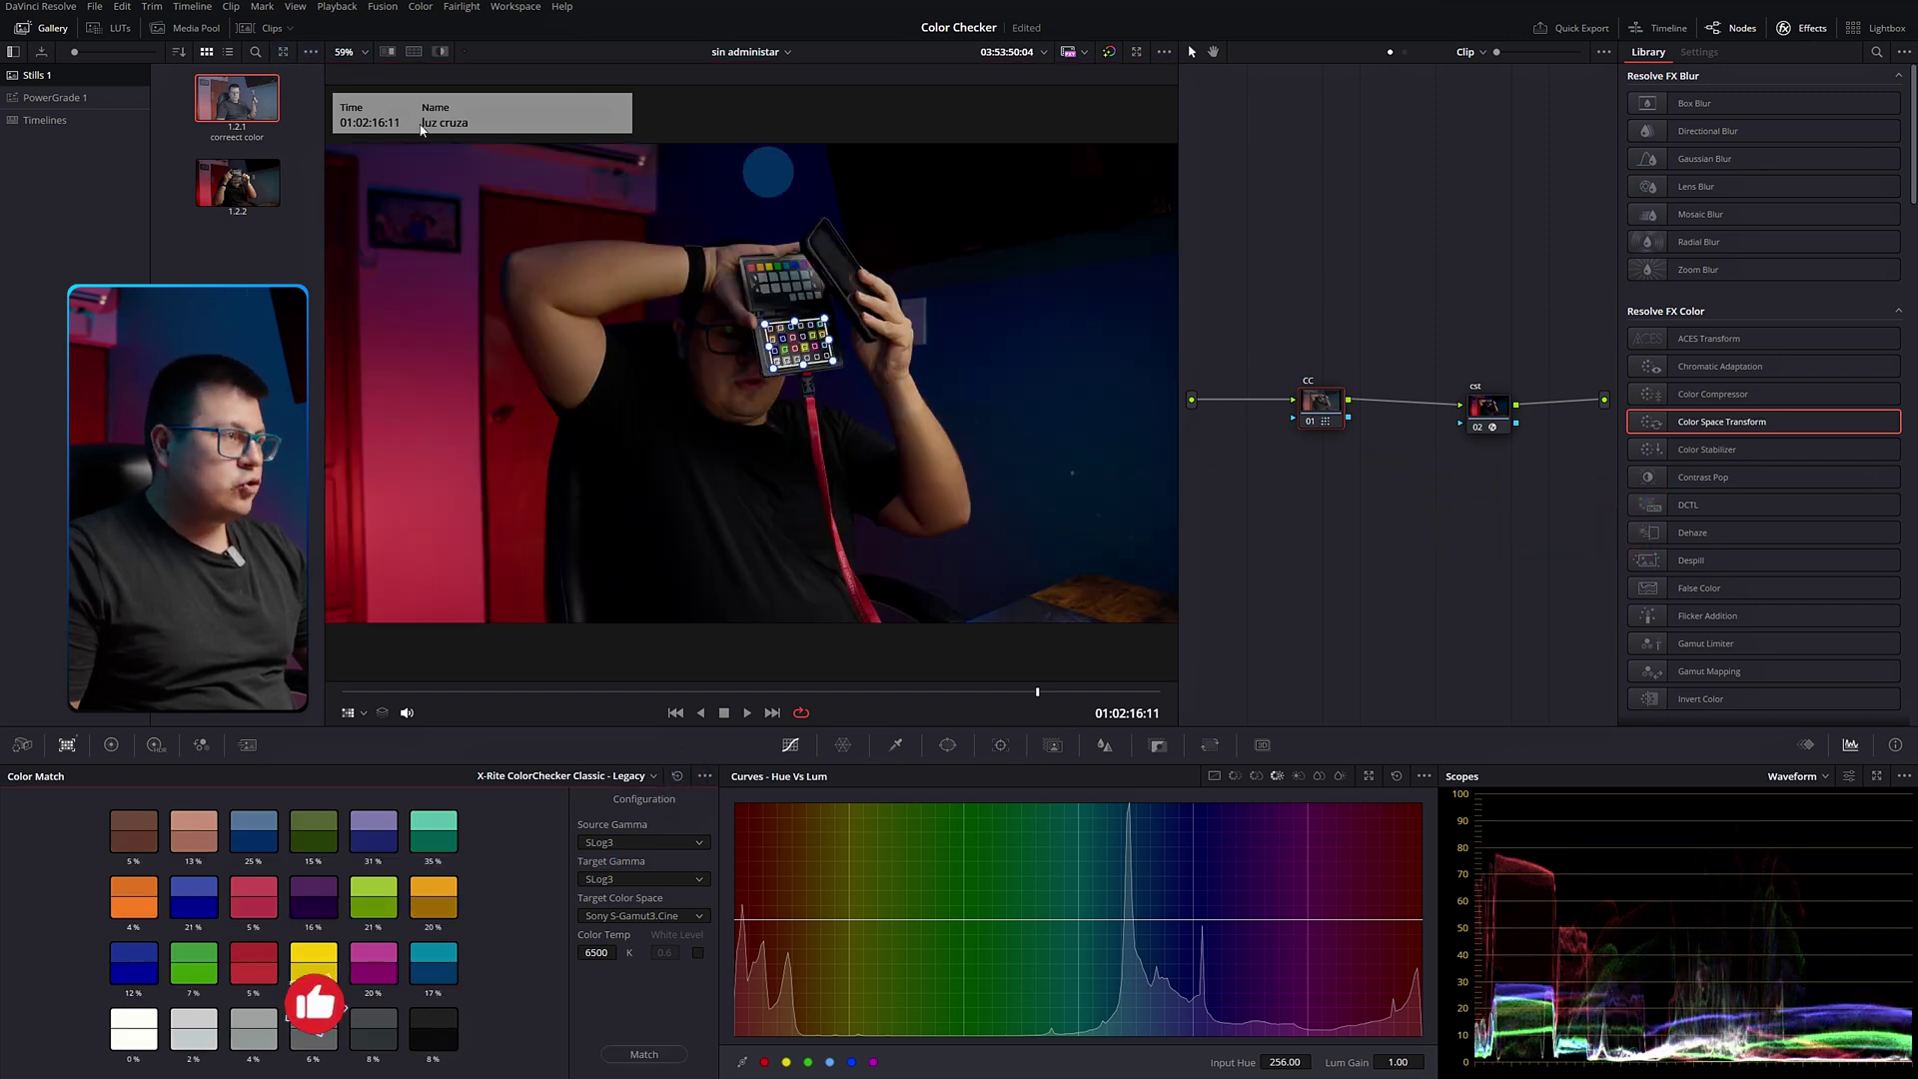
left_click(413, 51)
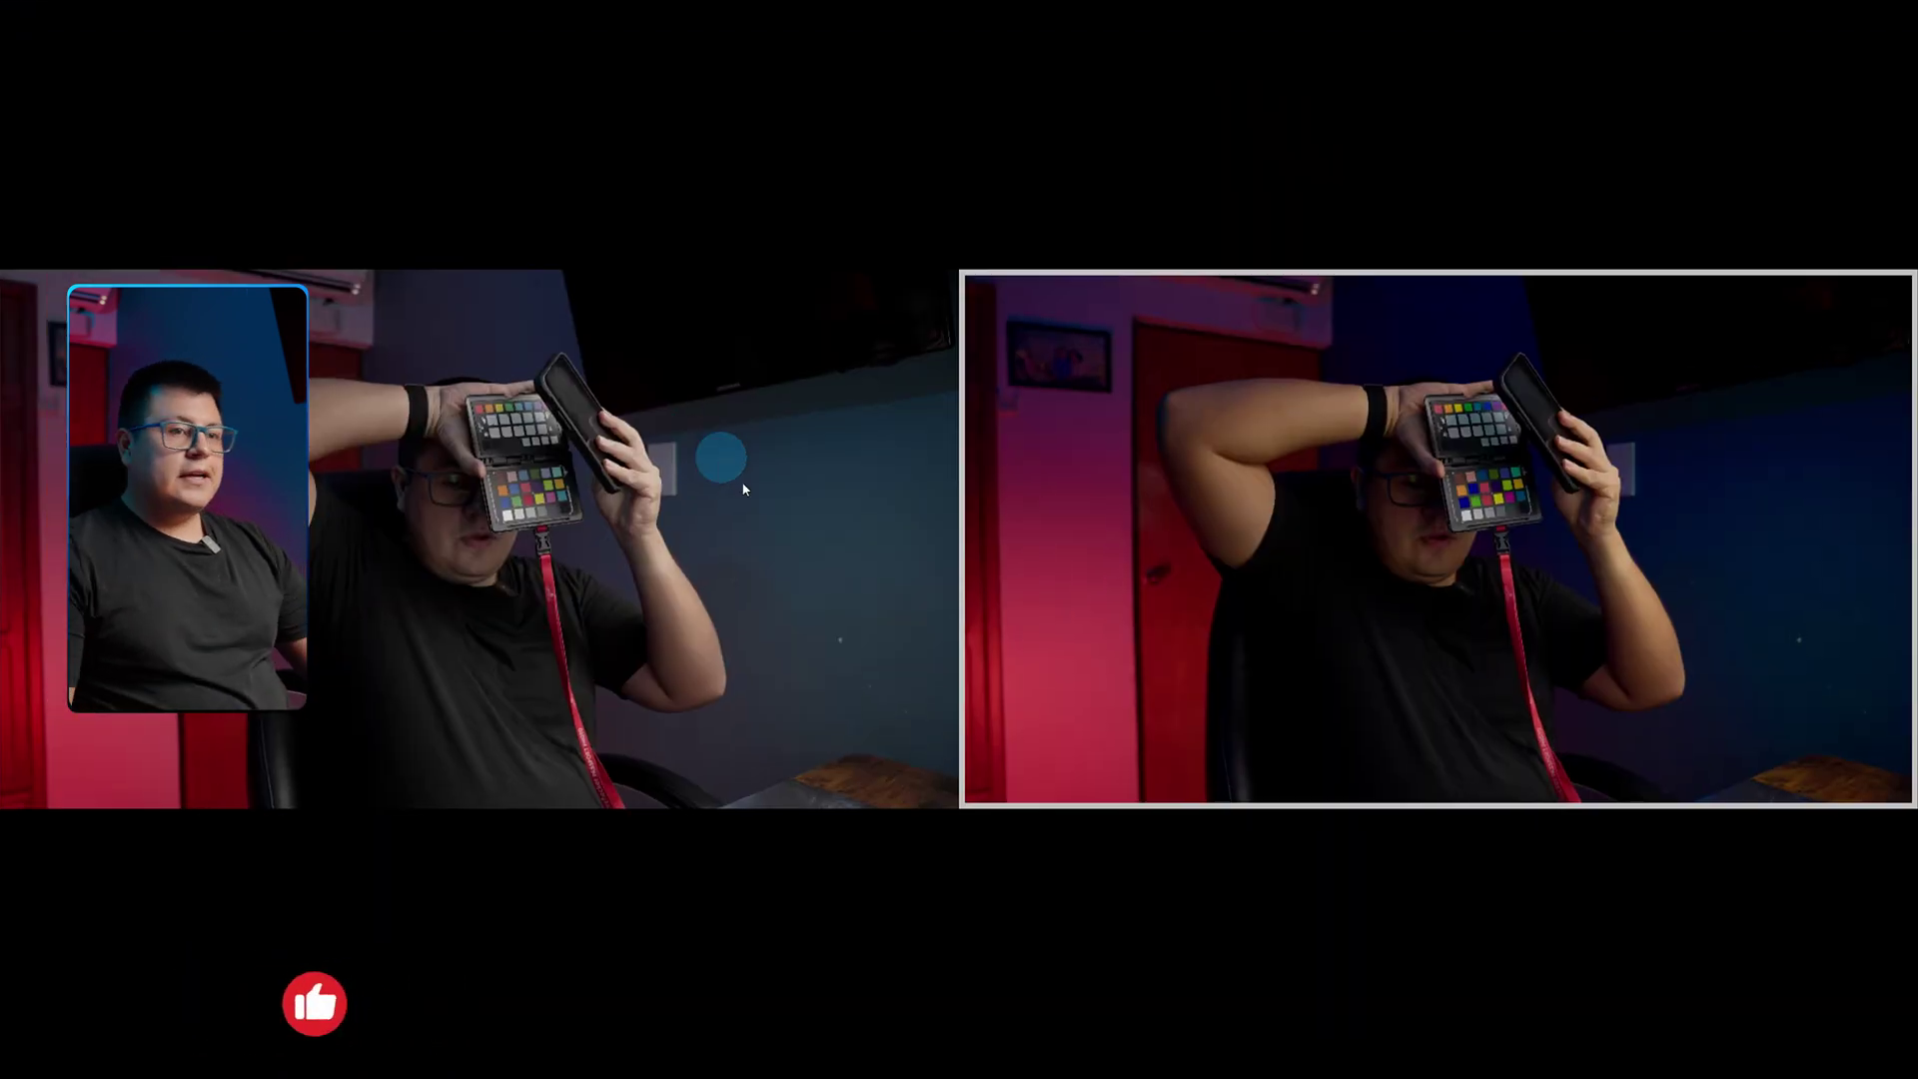
- Step forward a frame, enlarge the viewer with Alt+F, and zoom in centred on the chart
mouse_move(987, 928)
key("Right")
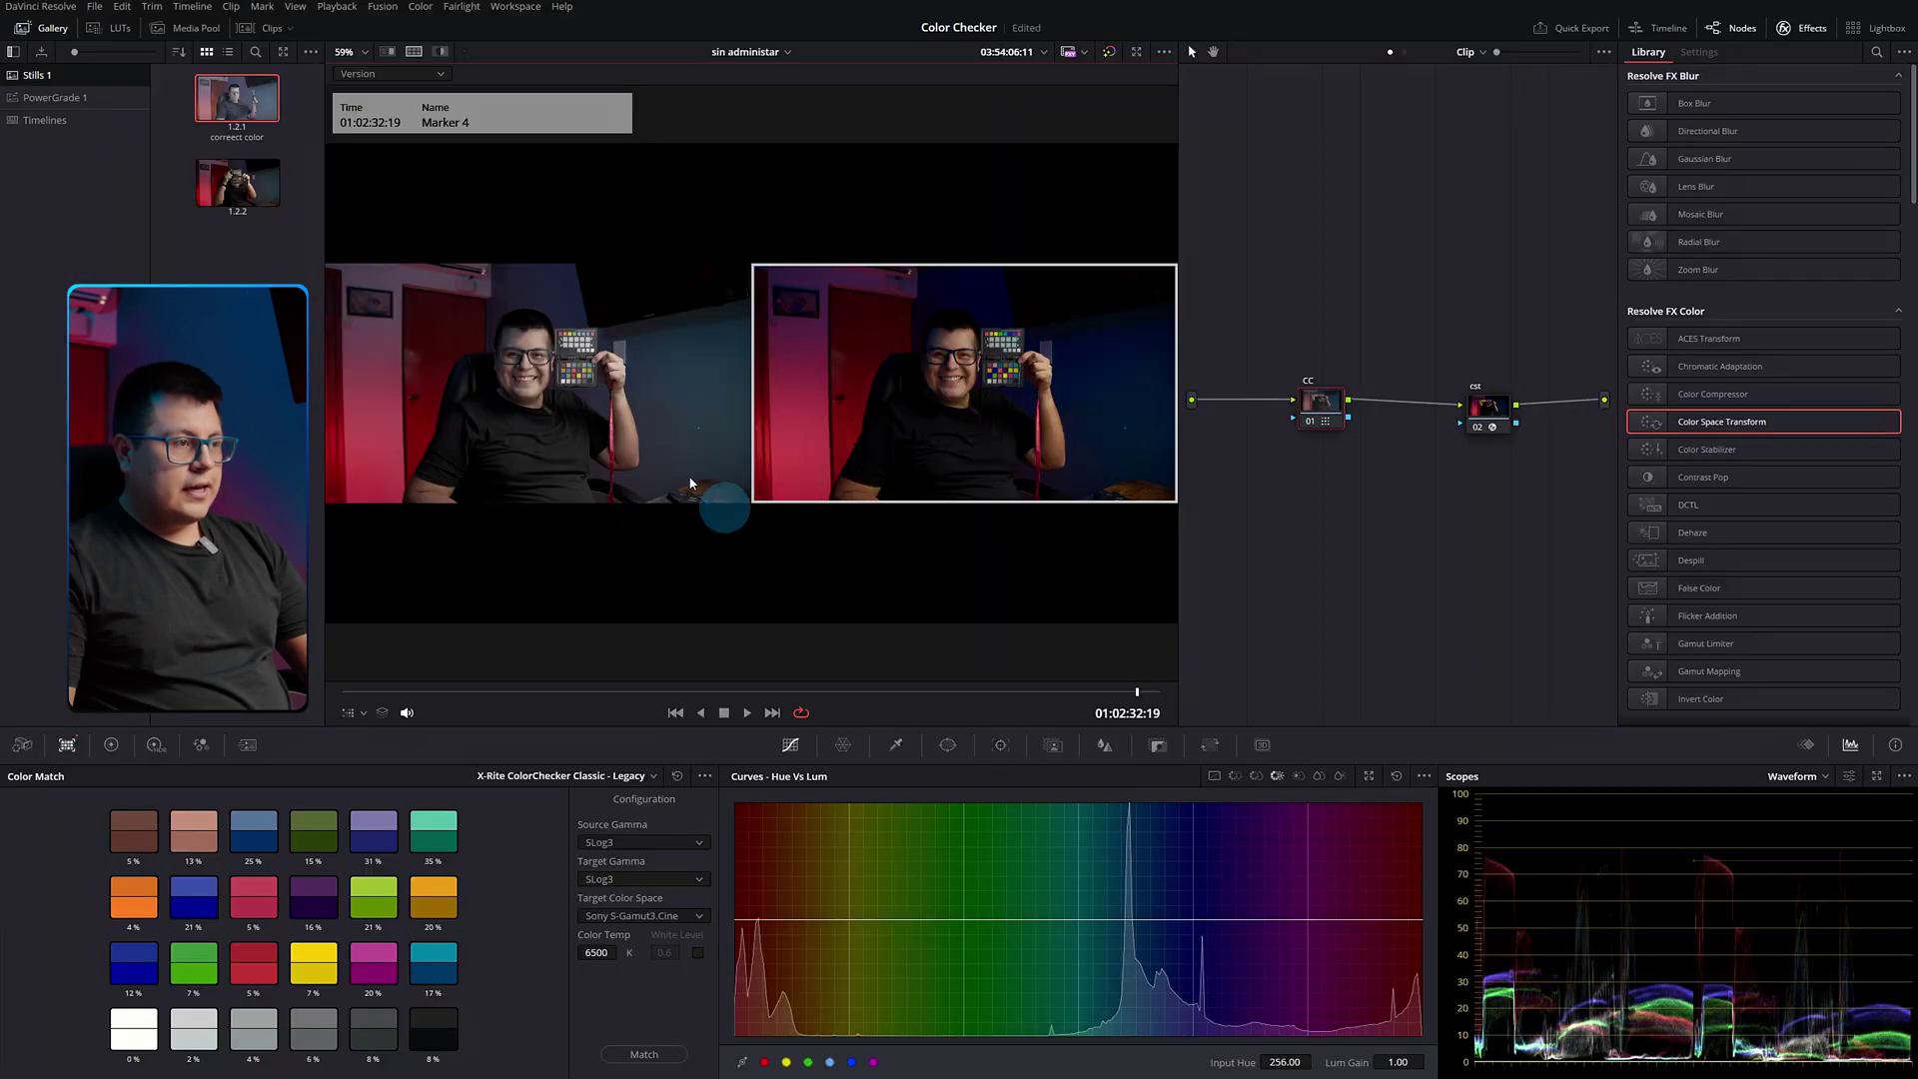
key("alt+f")
scroll(689, 539, "up", 3)
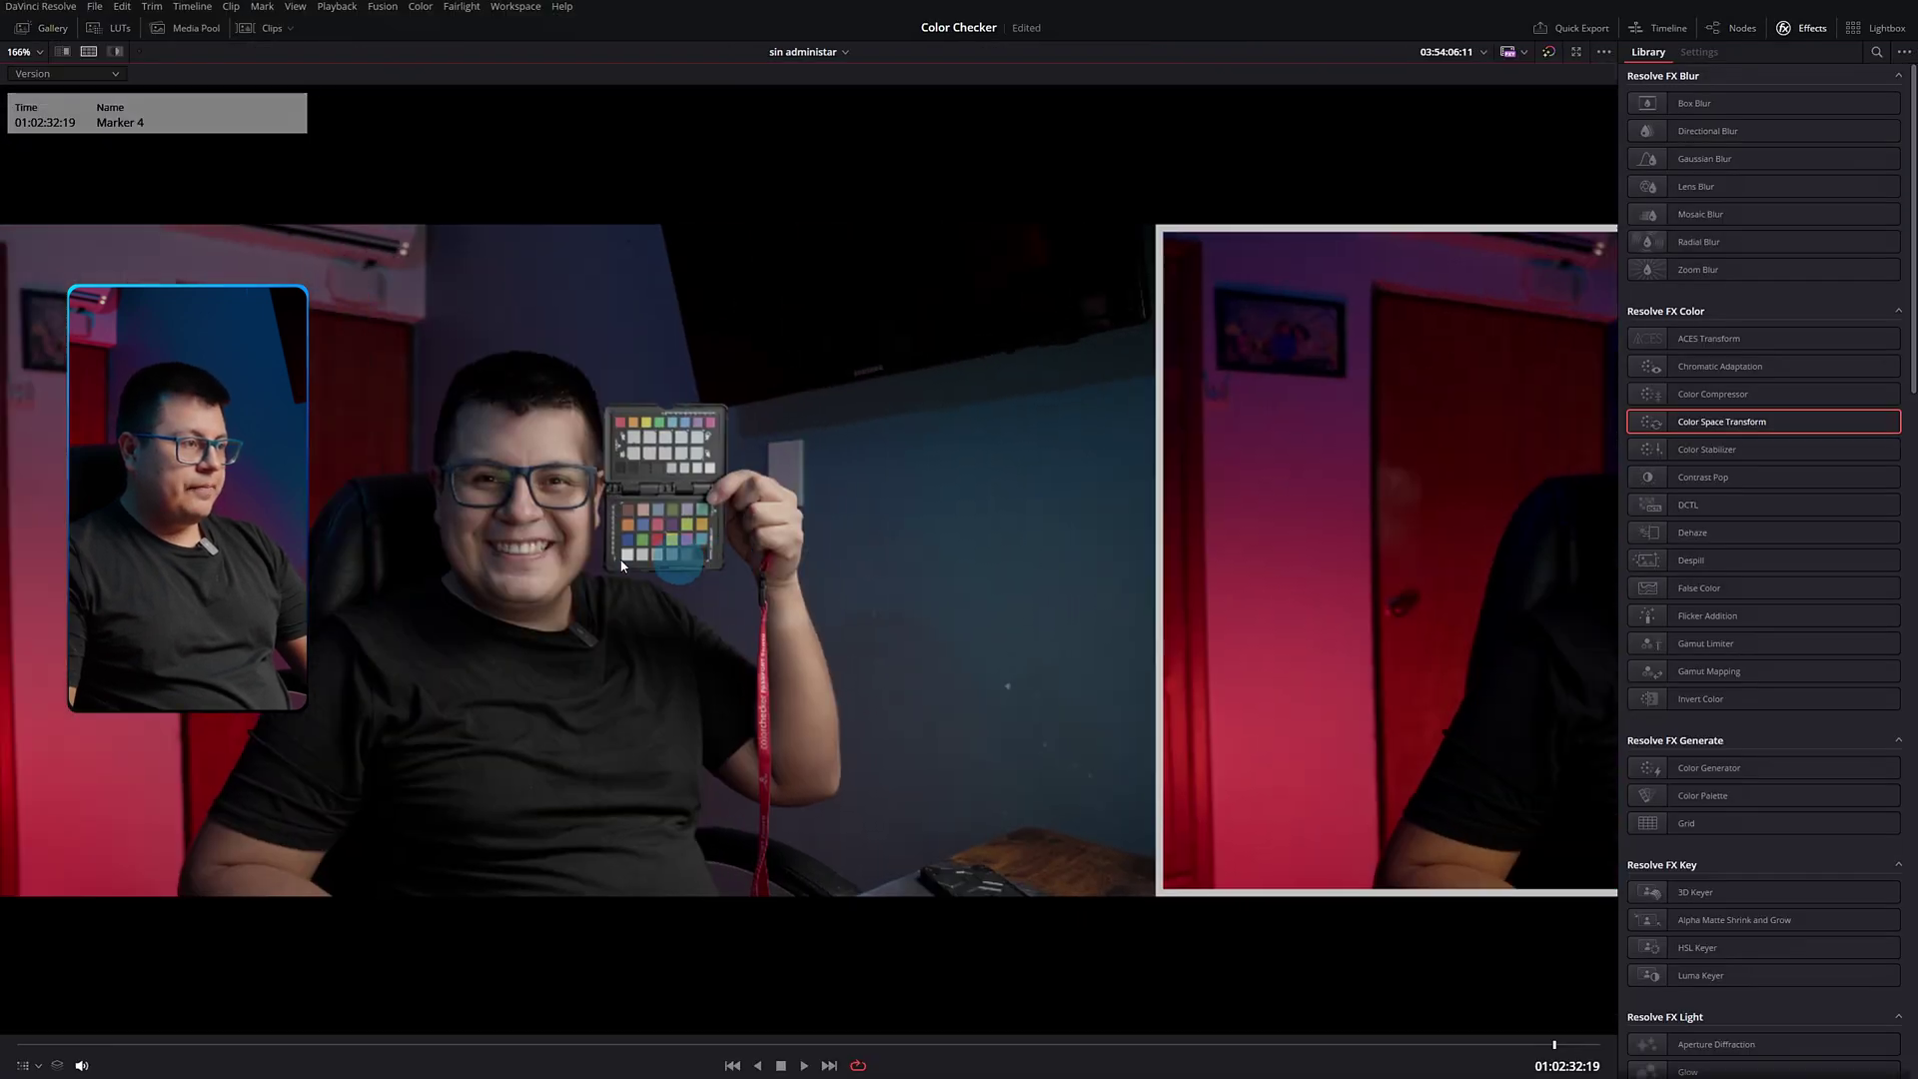
scroll(719, 549, "up", 5)
left_click_drag(752, 563, 576, 499)
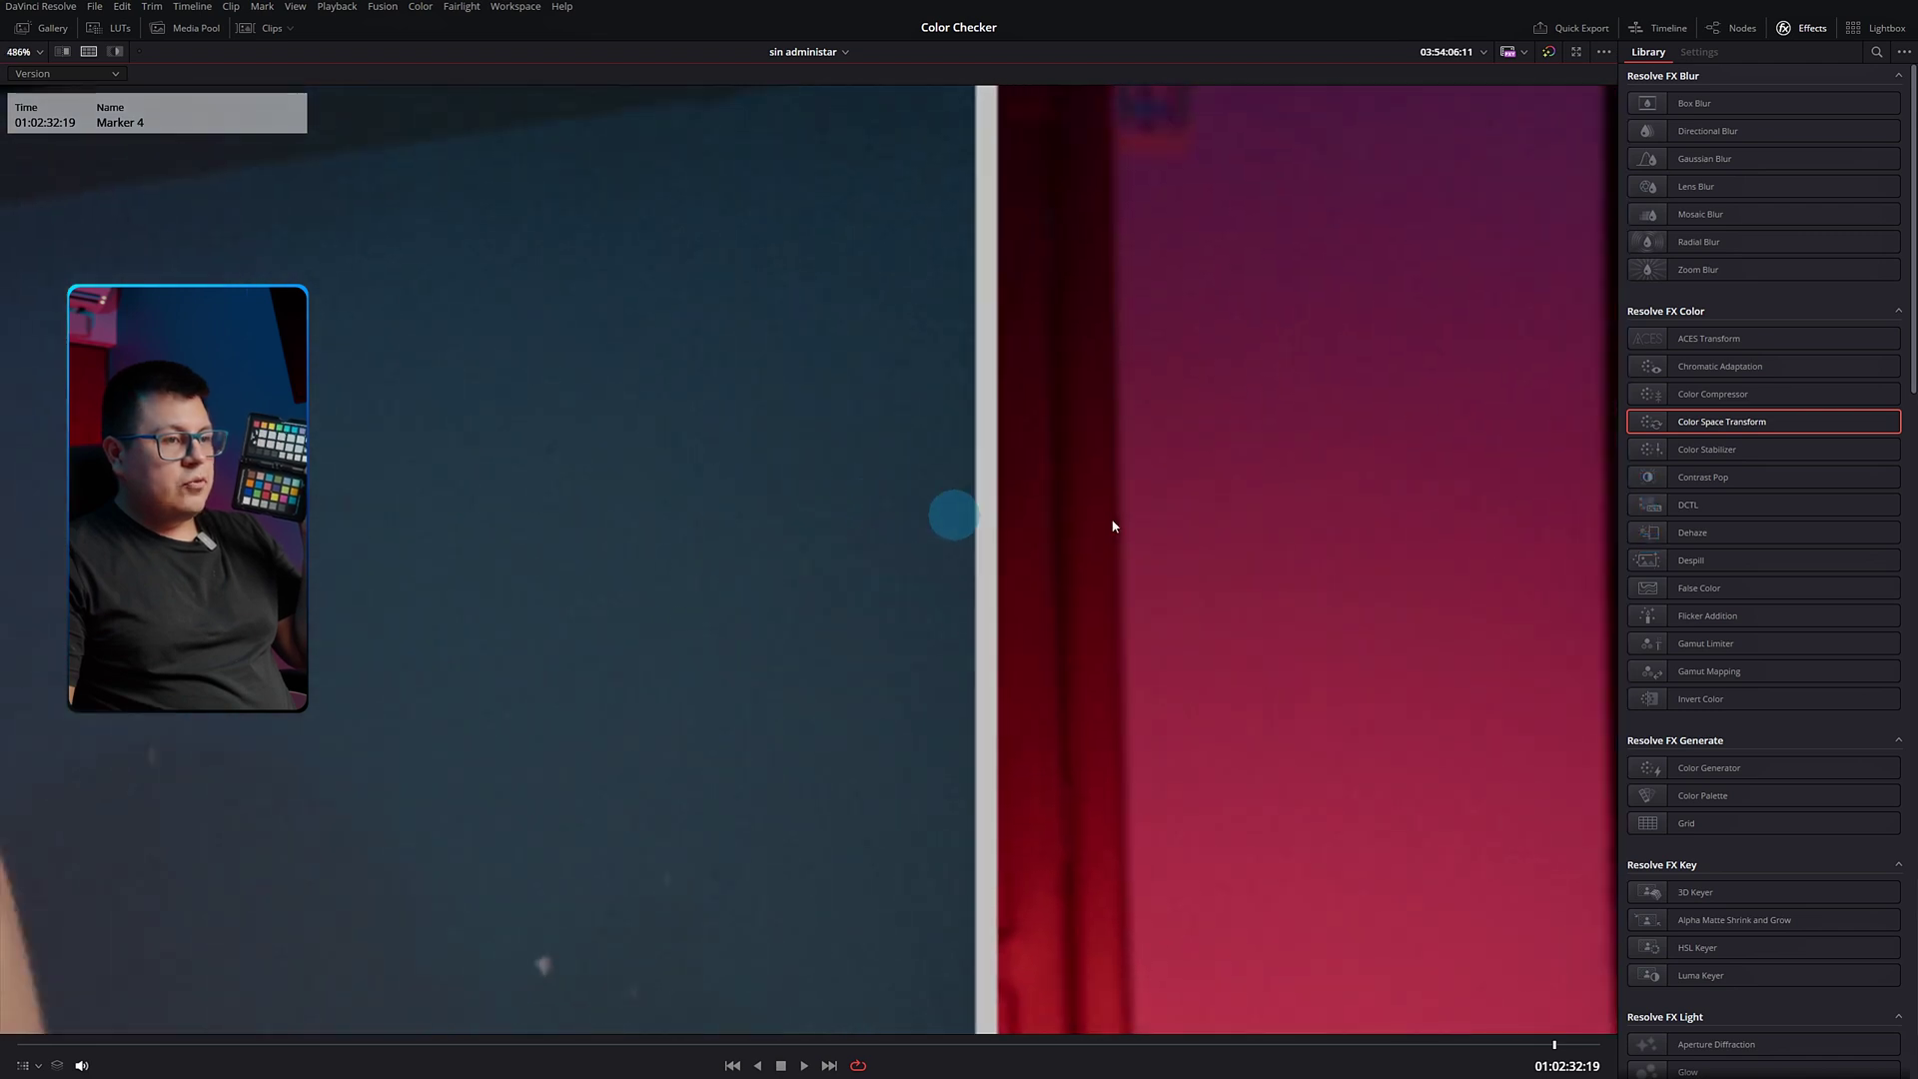
- Zoom the viewer back out to fit the whole before/after comparison with Shift+Z
scroll(1114, 527, "down", 3)
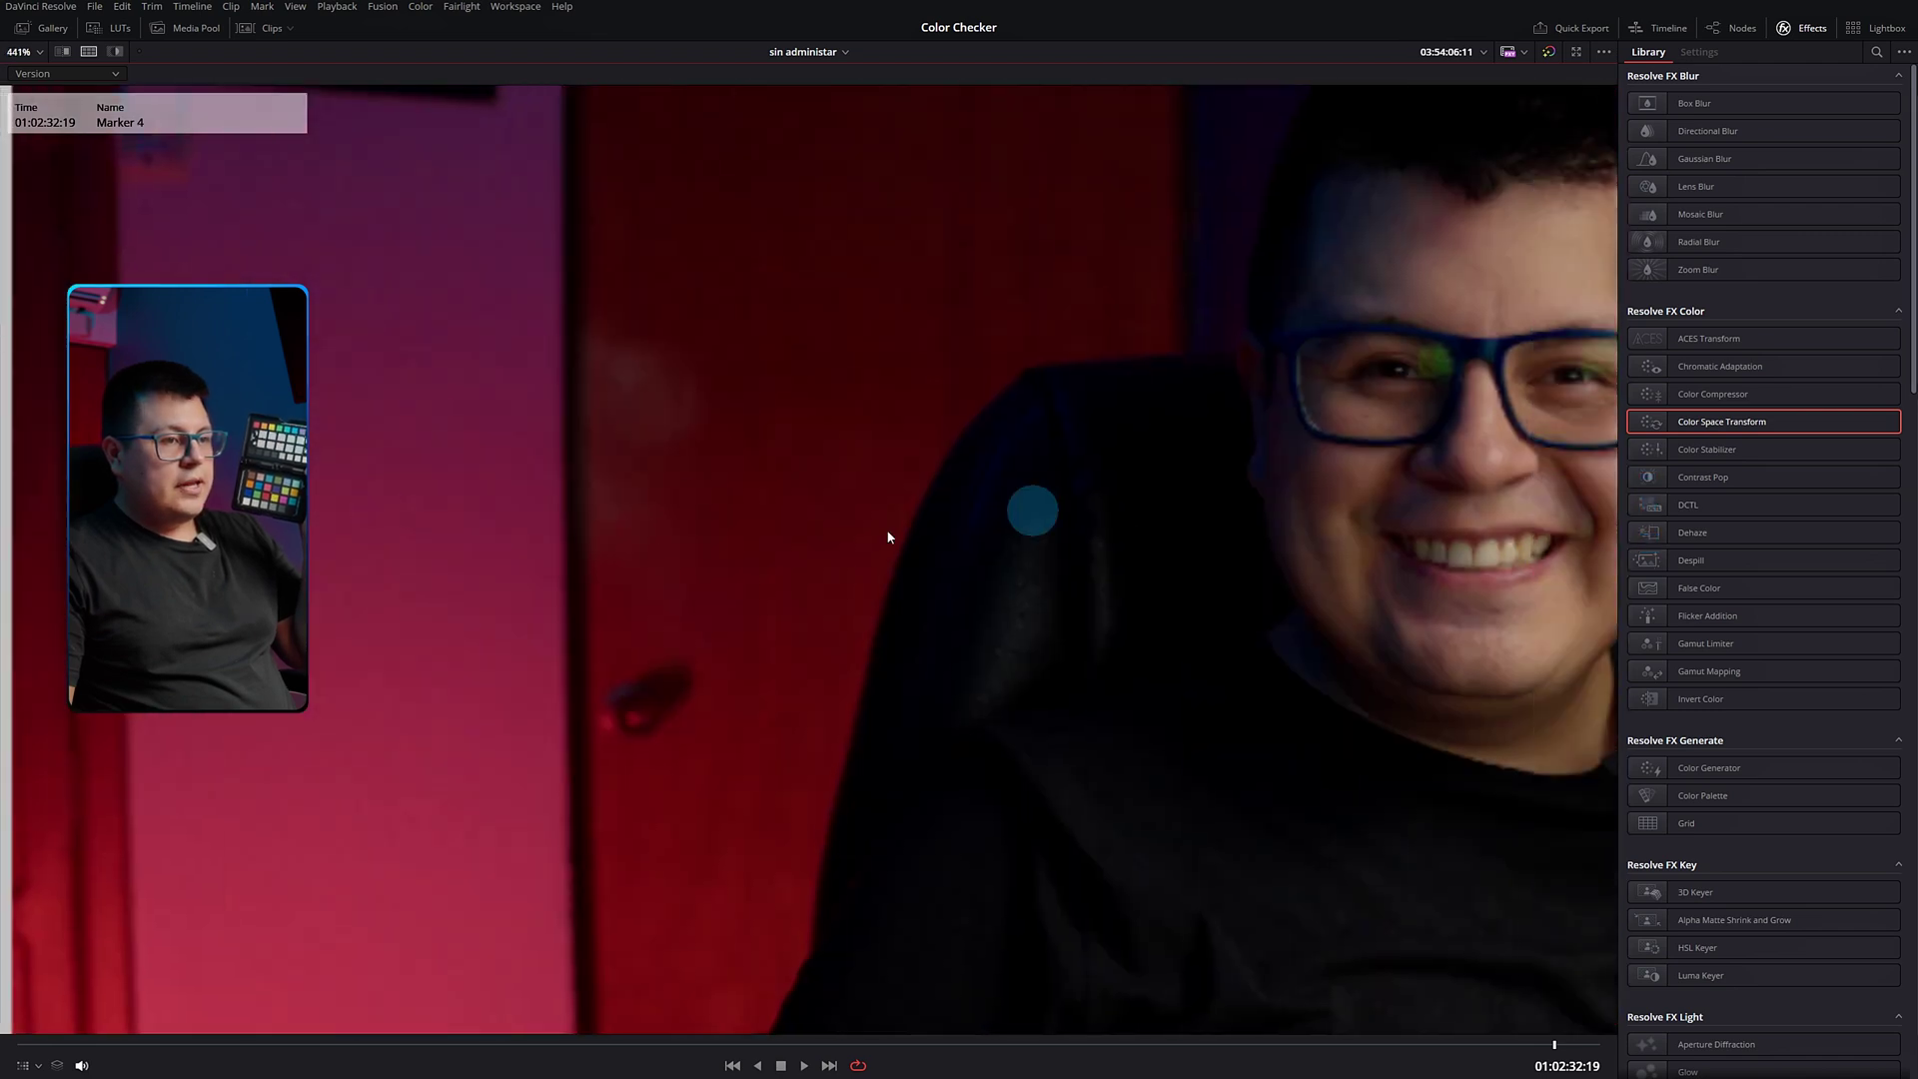
scroll(926, 640, "up", 5)
scroll(822, 639, "up", 3)
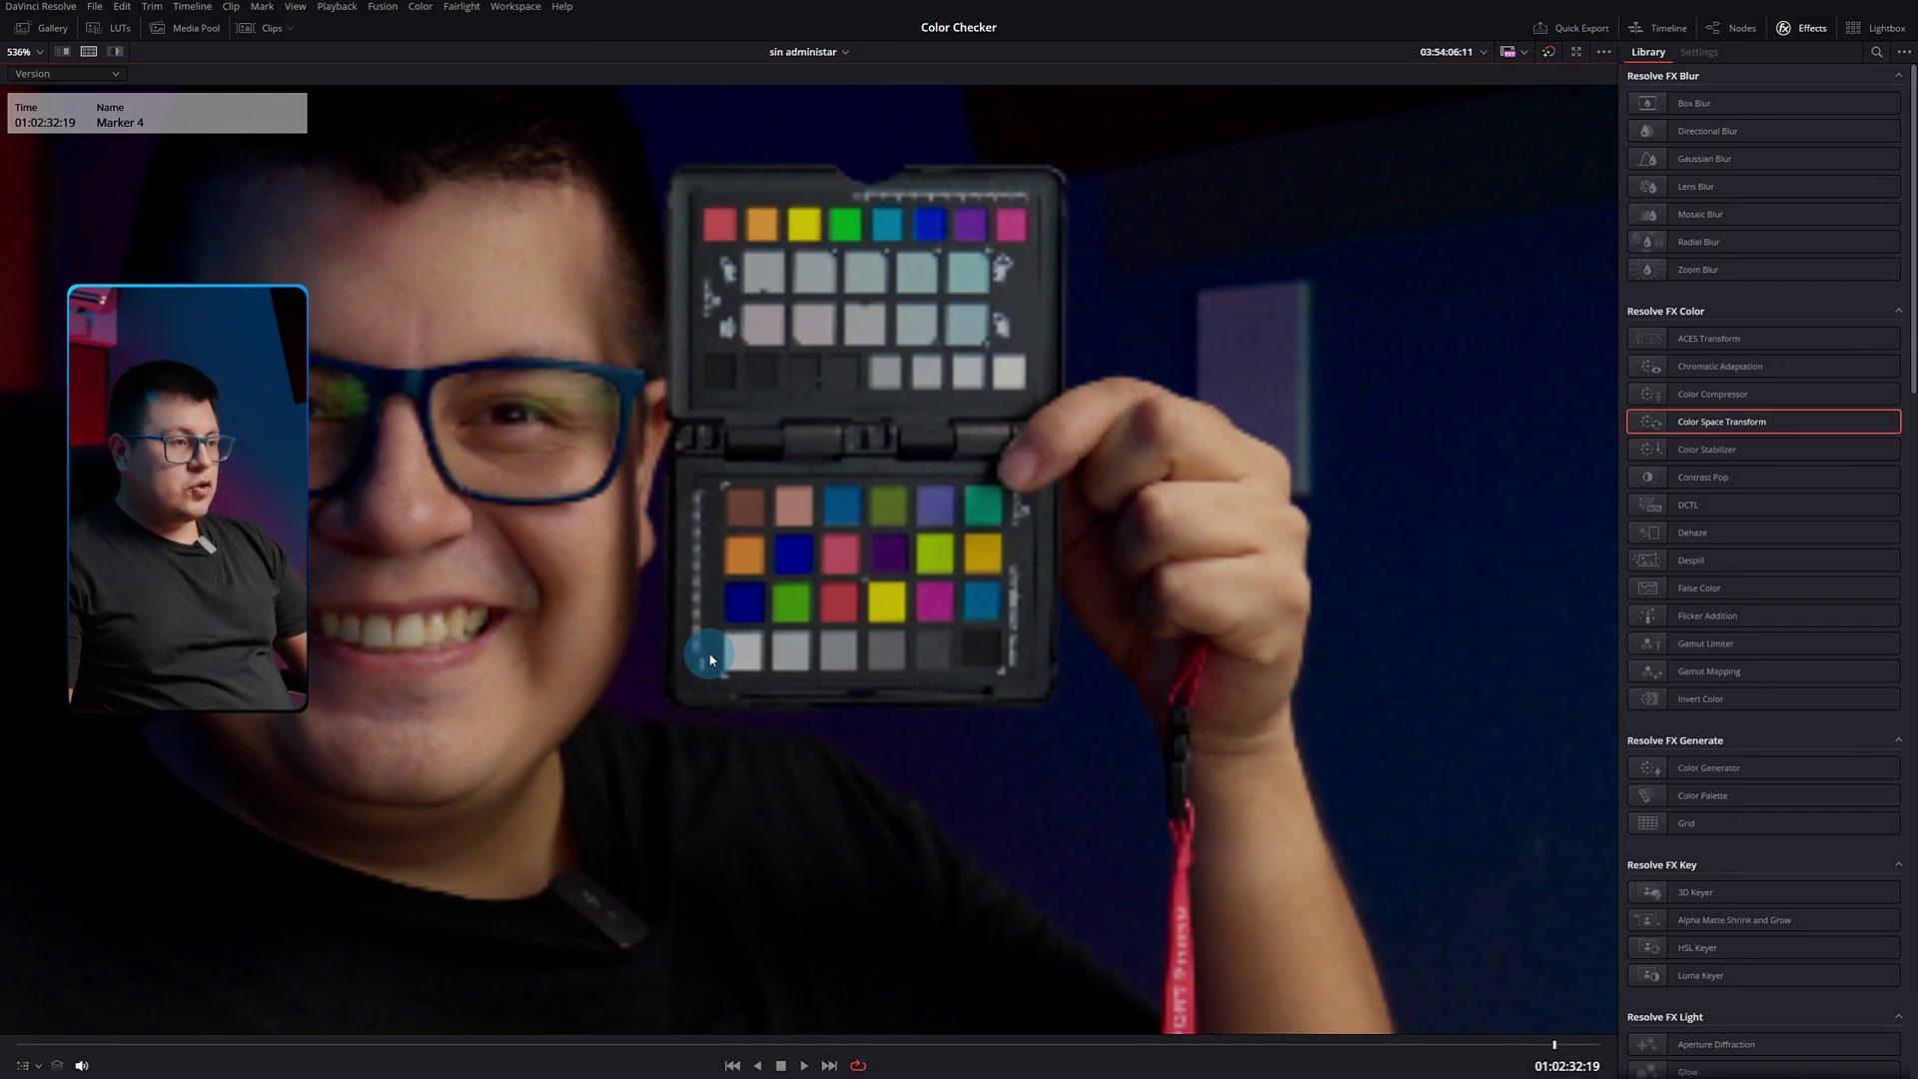
key("shift+z")
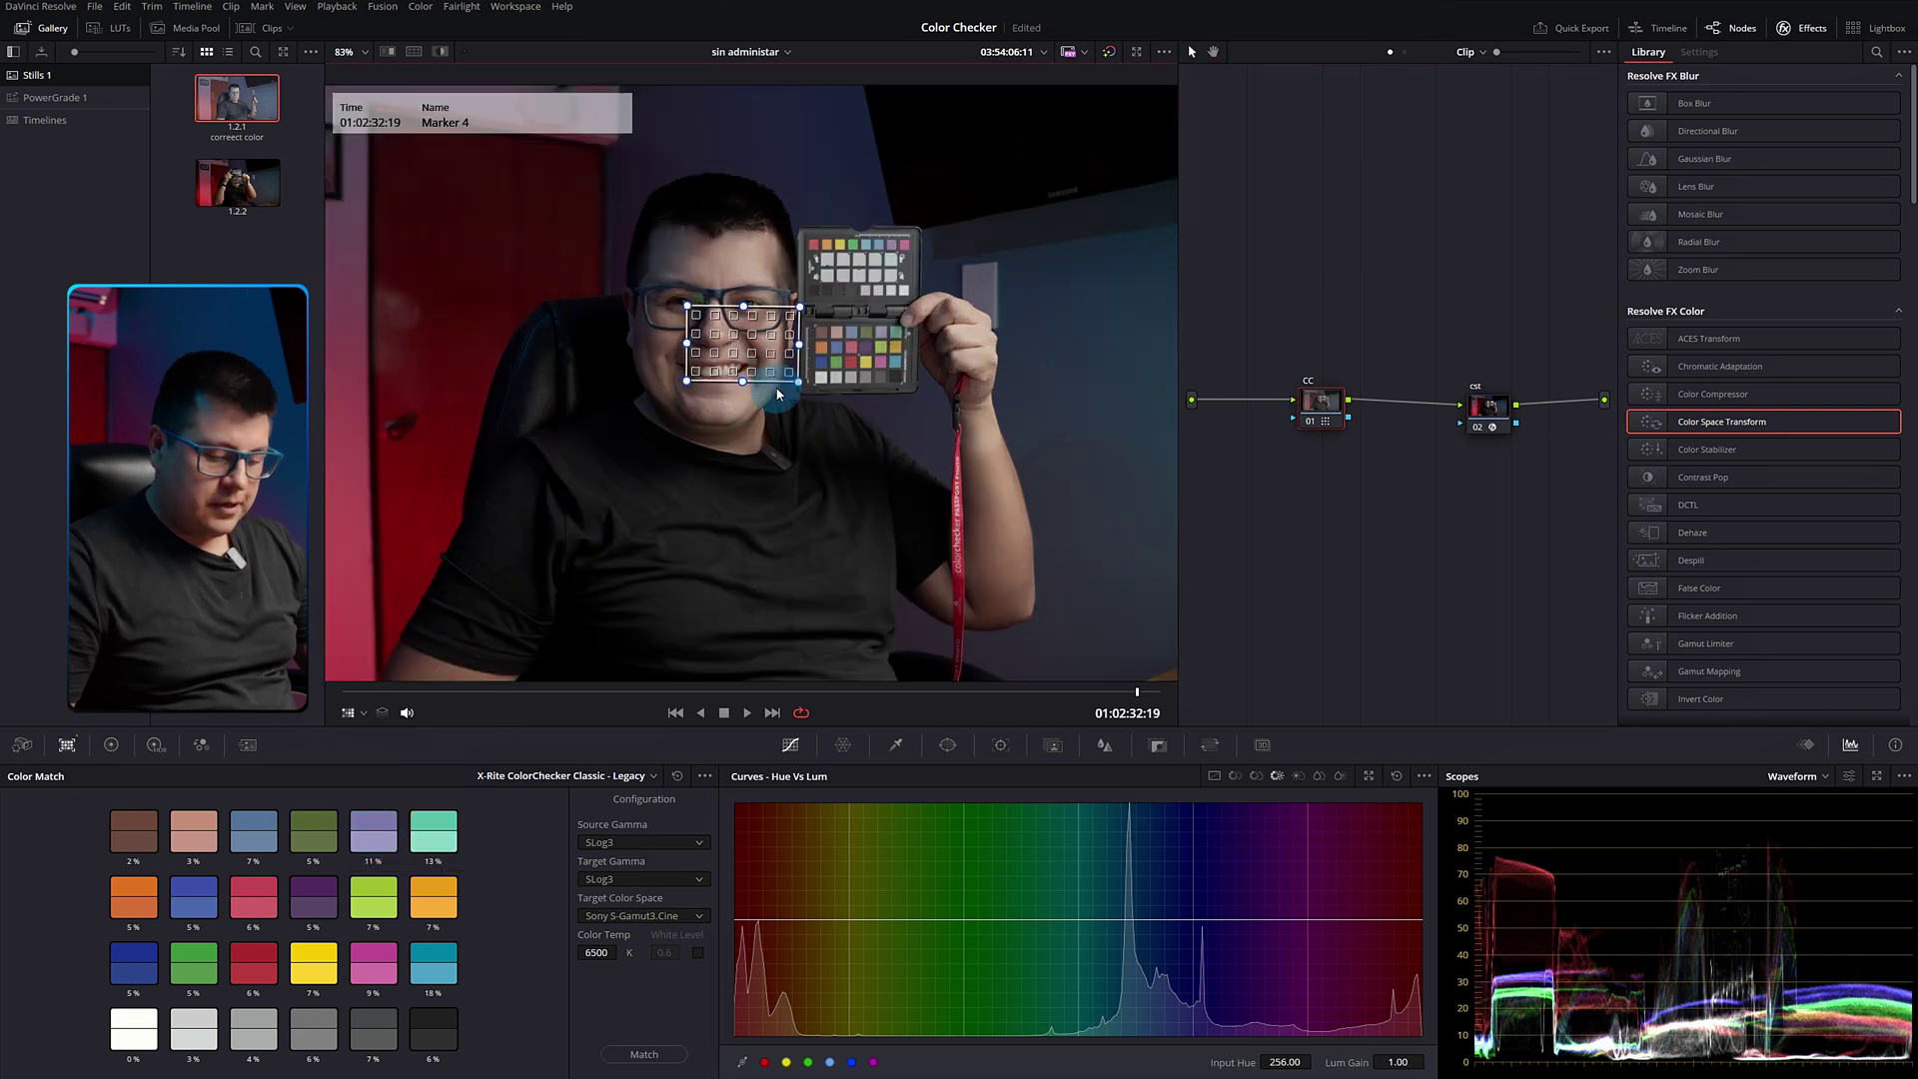
- Clear the old match, apply a 5600 K match, then reset the match configuration to defaults
scroll(749, 399, "up", 2)
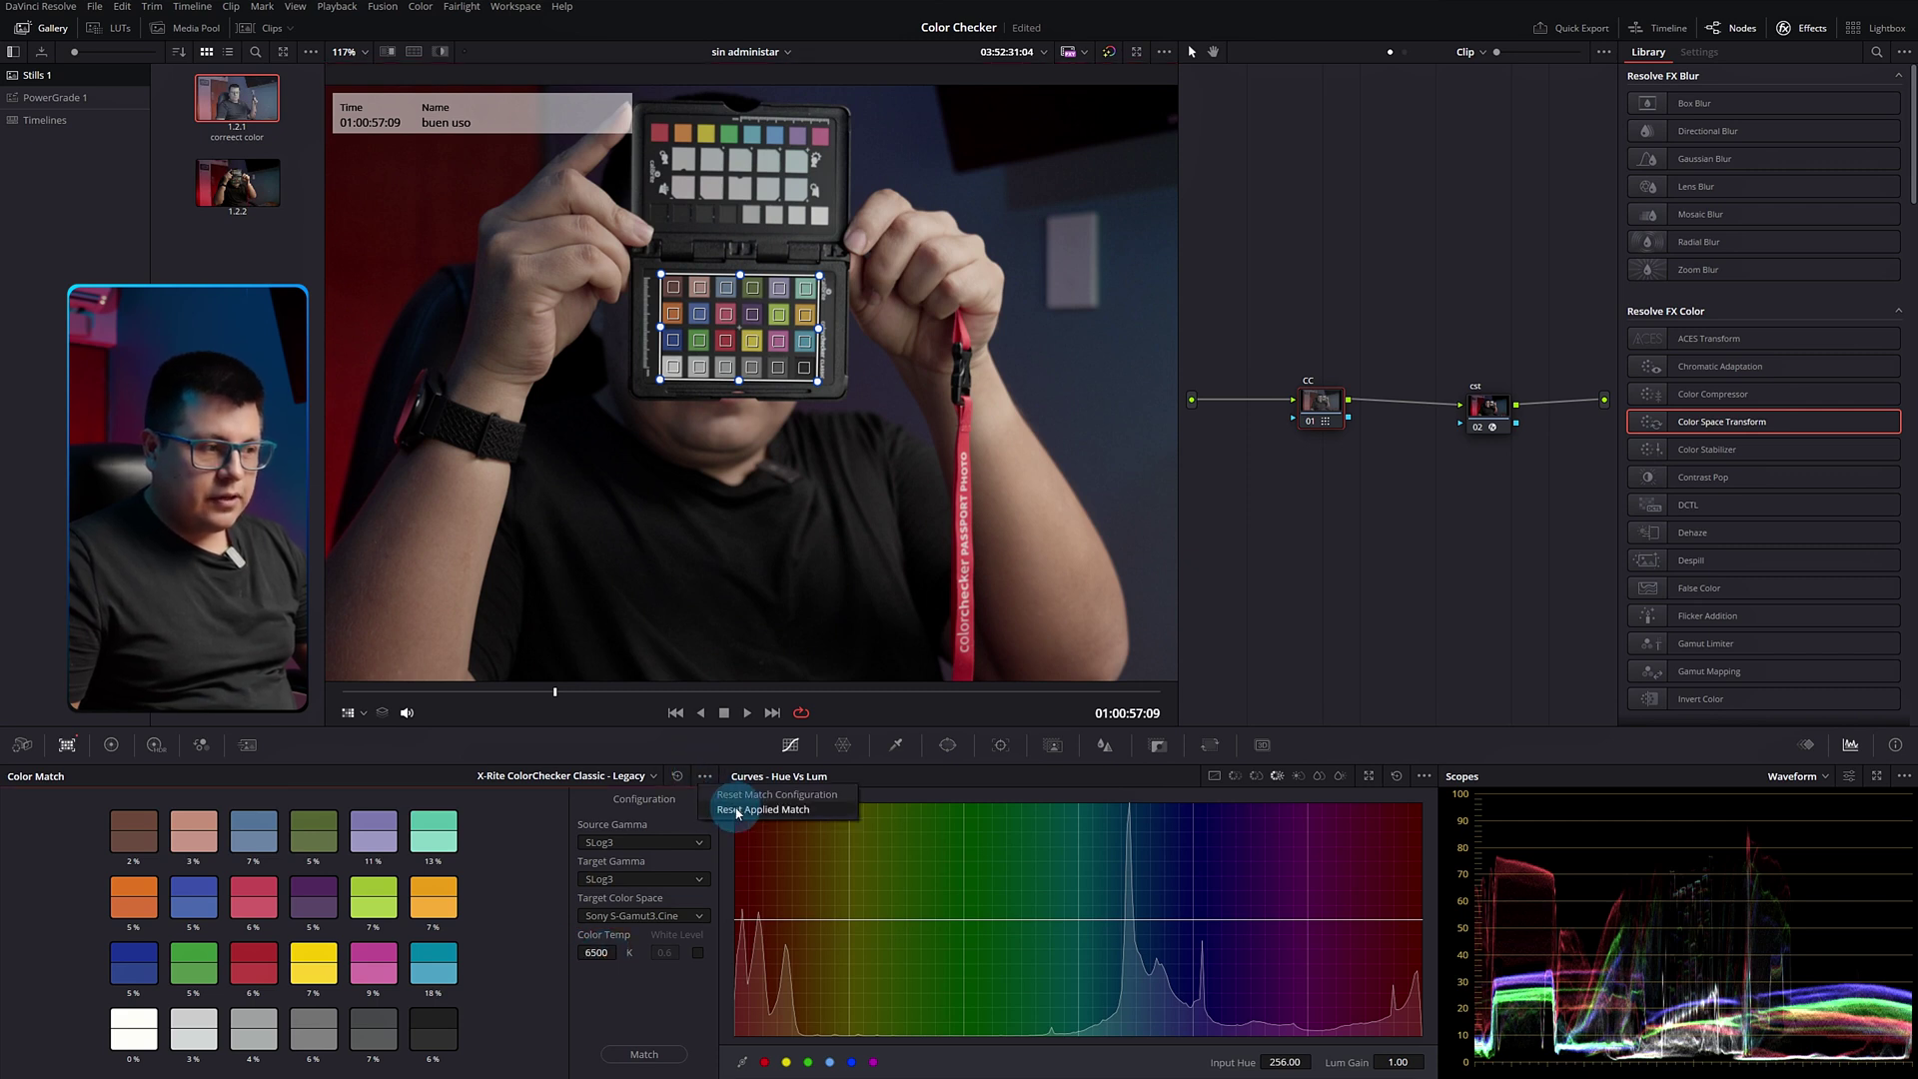
left_click(737, 810)
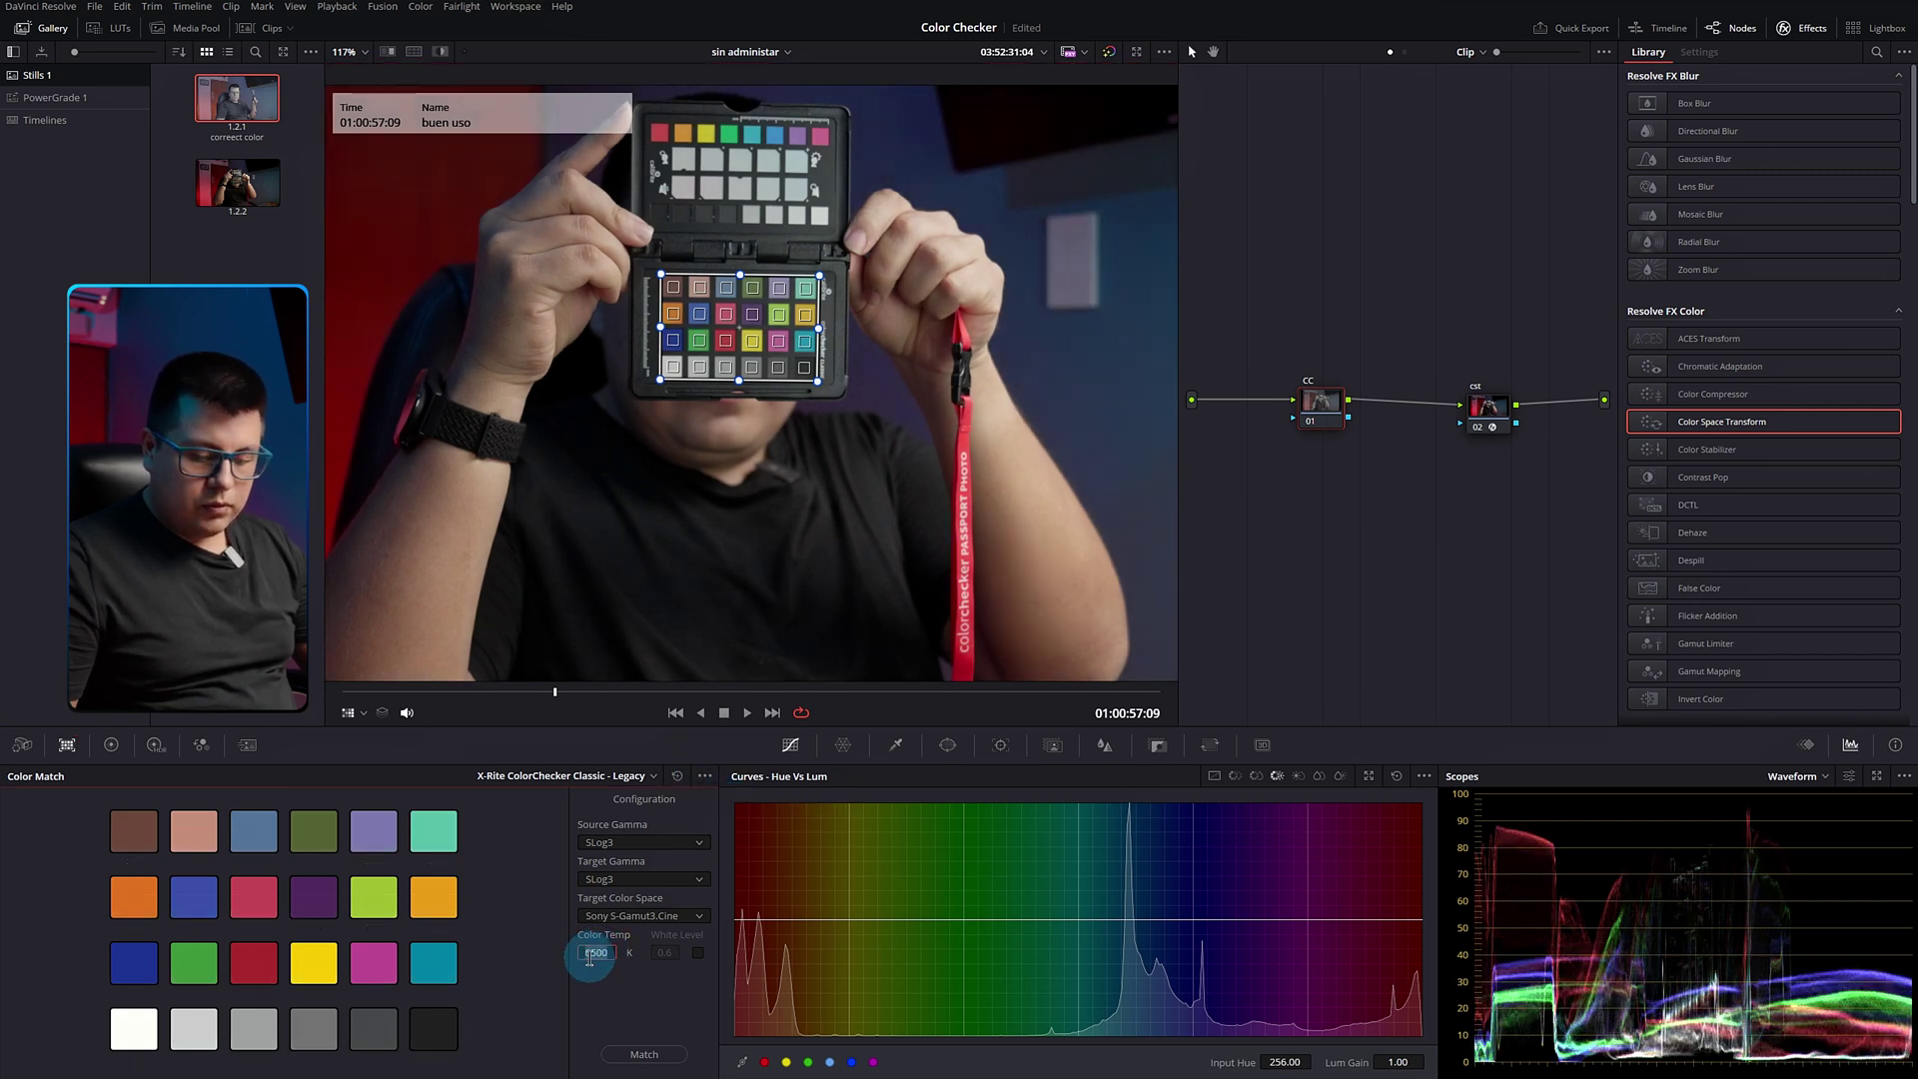
left_click(633, 1053)
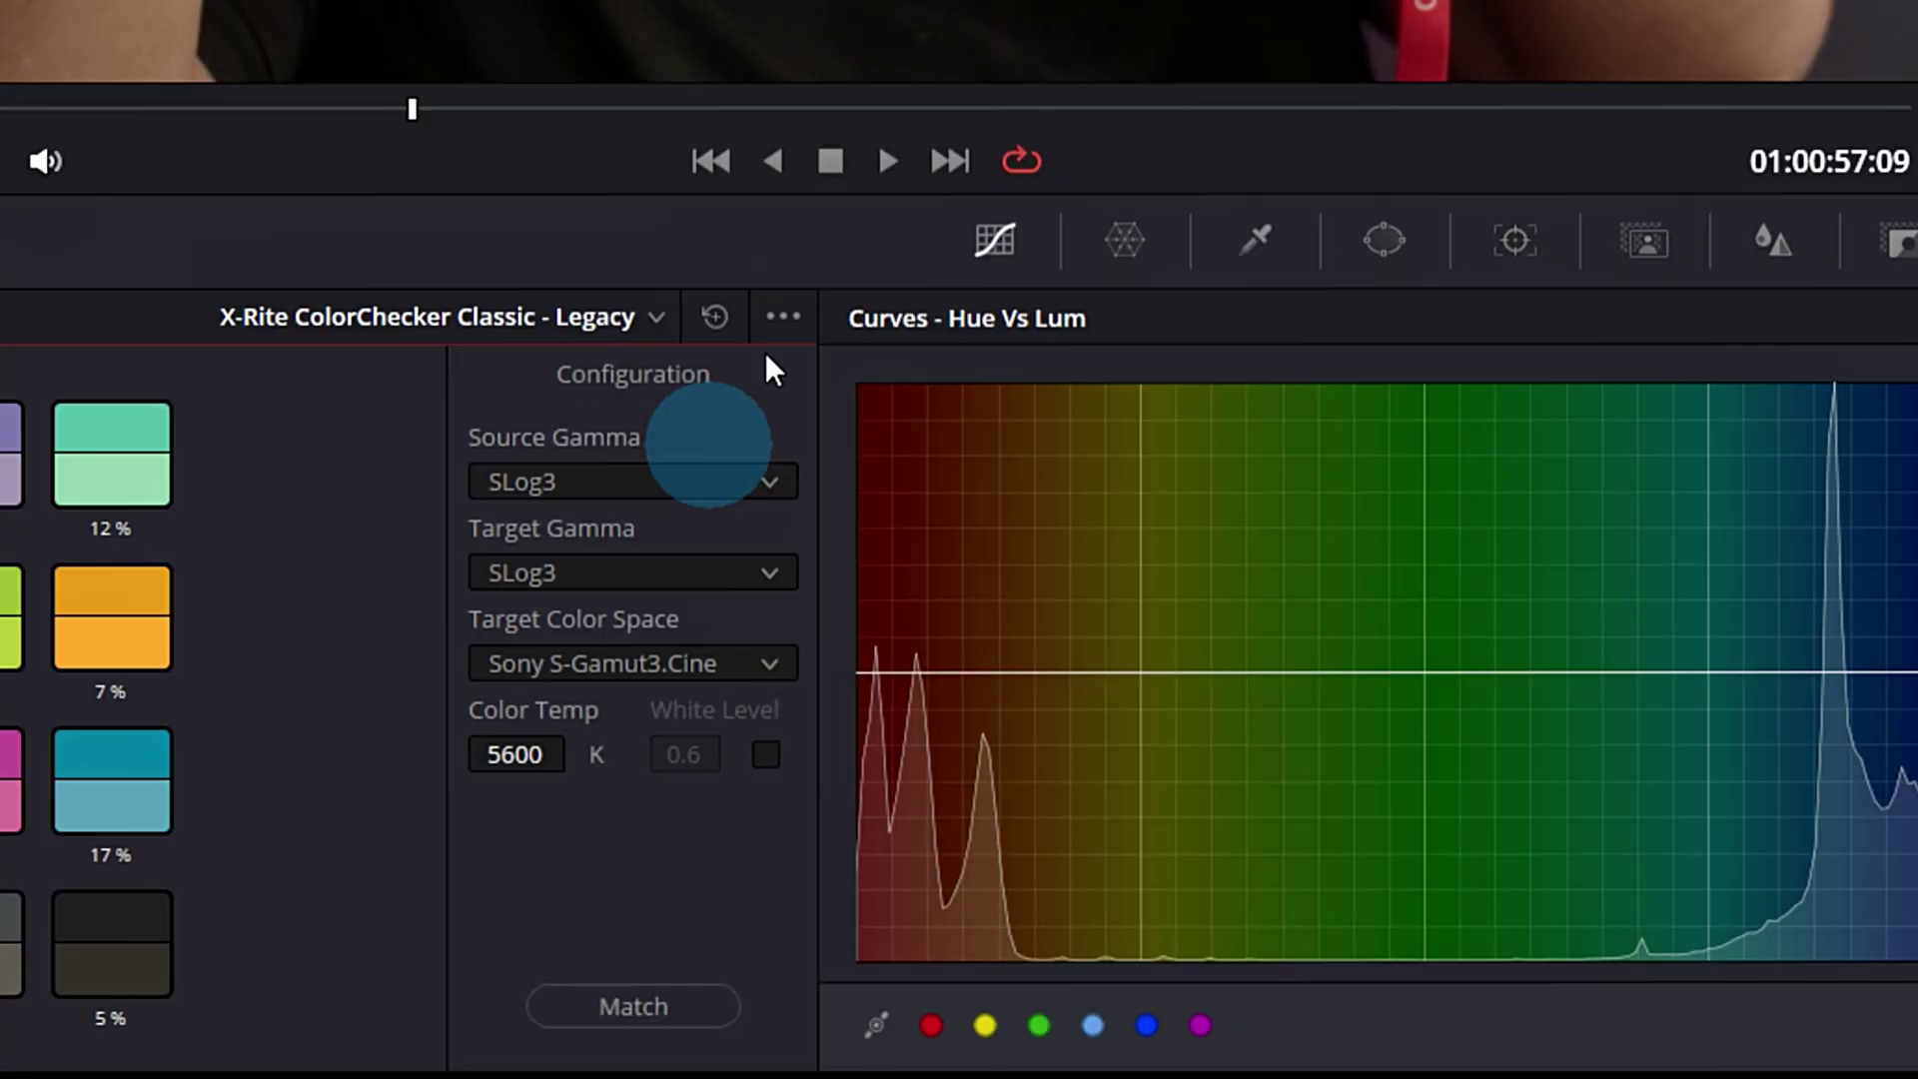
left_click(706, 775)
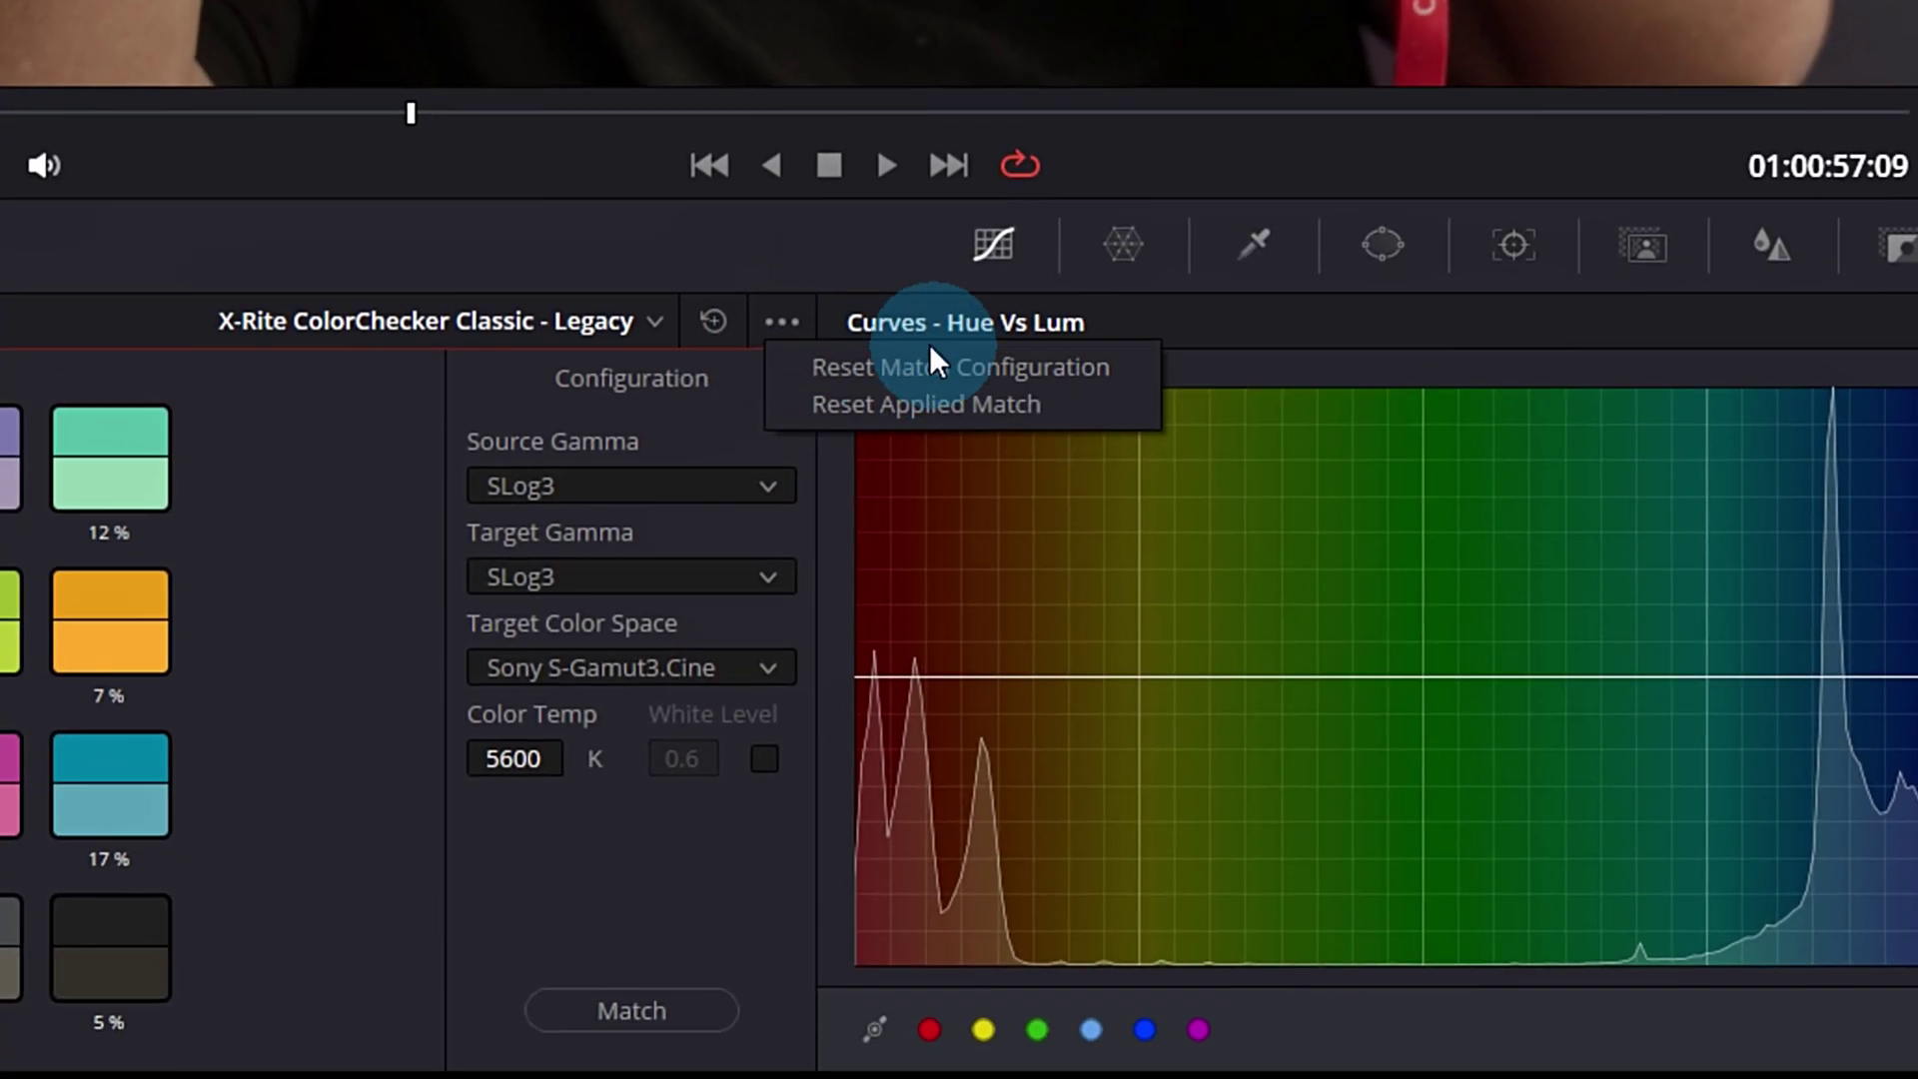
left_click(931, 372)
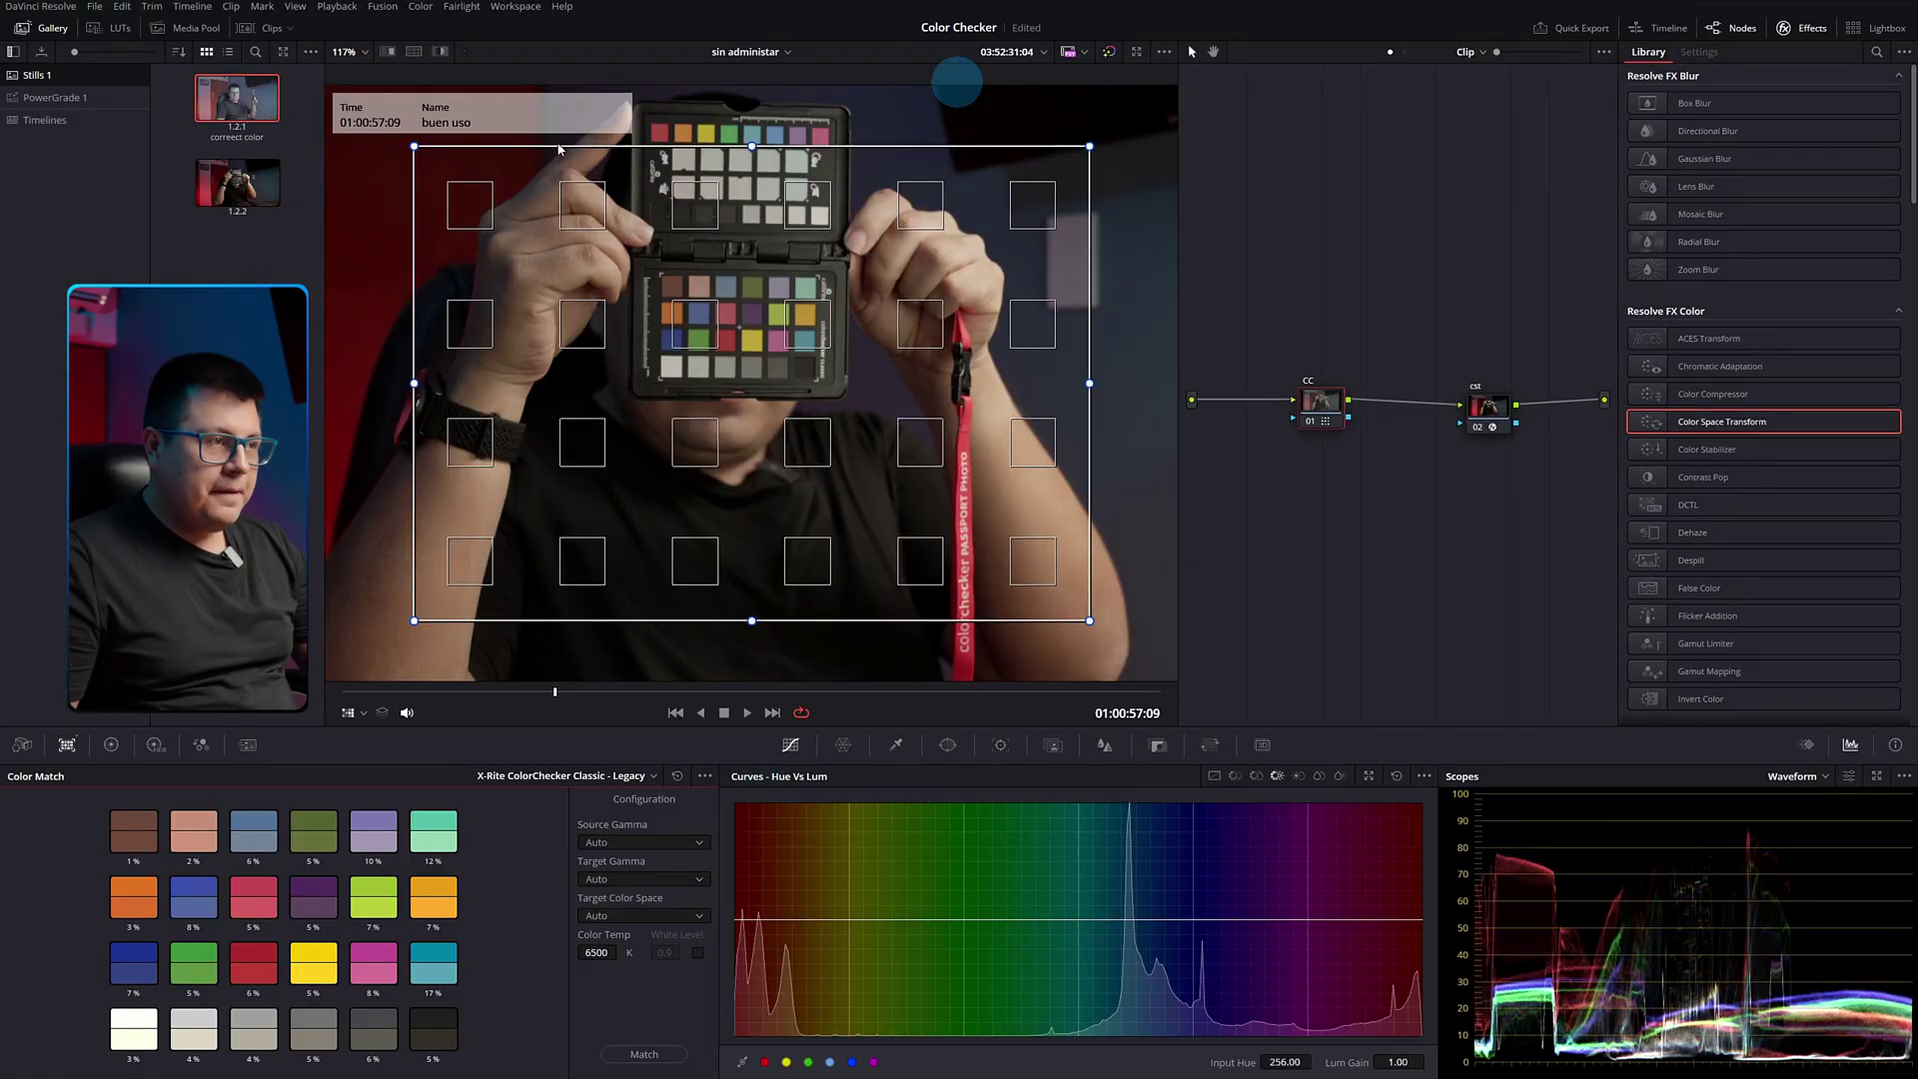